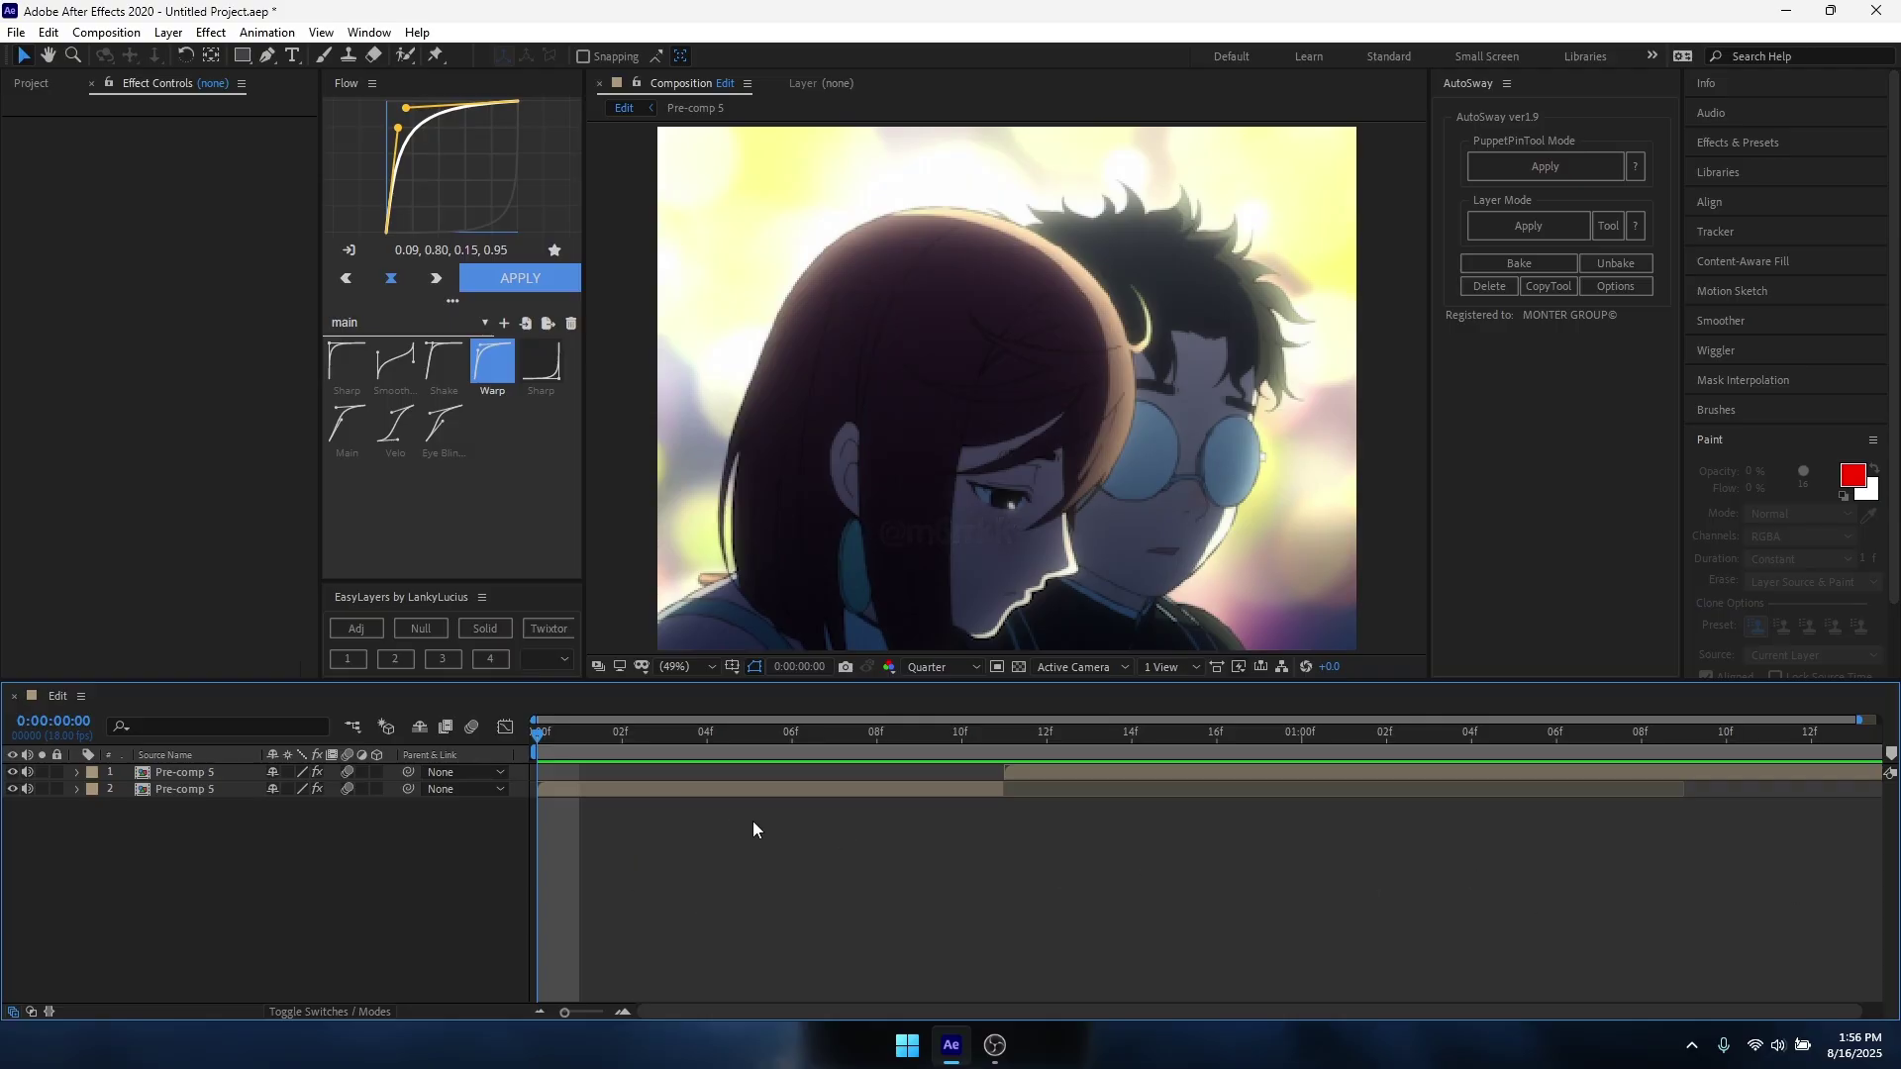
Add an adjustment layer over the lower Pre-comp 5 layer and apply the S_Shake effect to it.
{"action": "left_click", "coordinate": [762, 791]}
{"action": "left_click", "coordinate": [356, 628]}
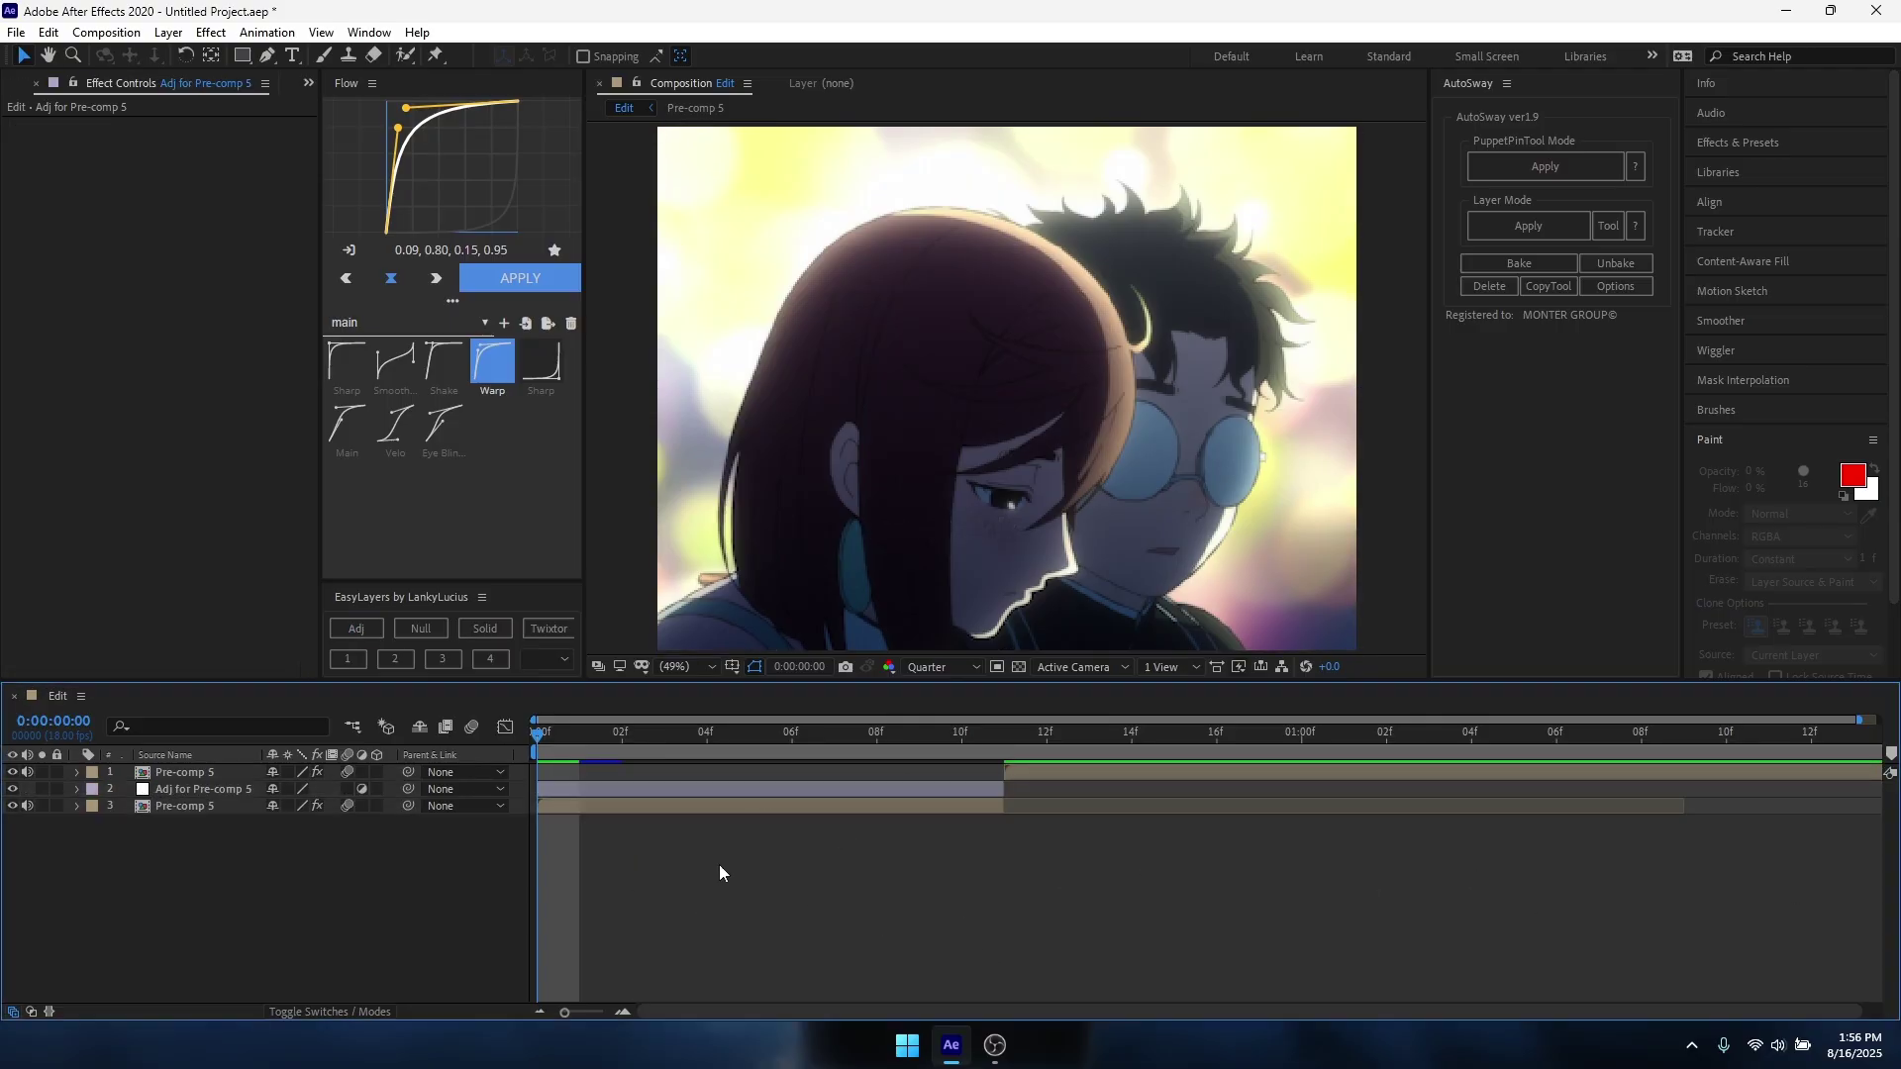
{"action": "key", "text": "ctrl+space"}
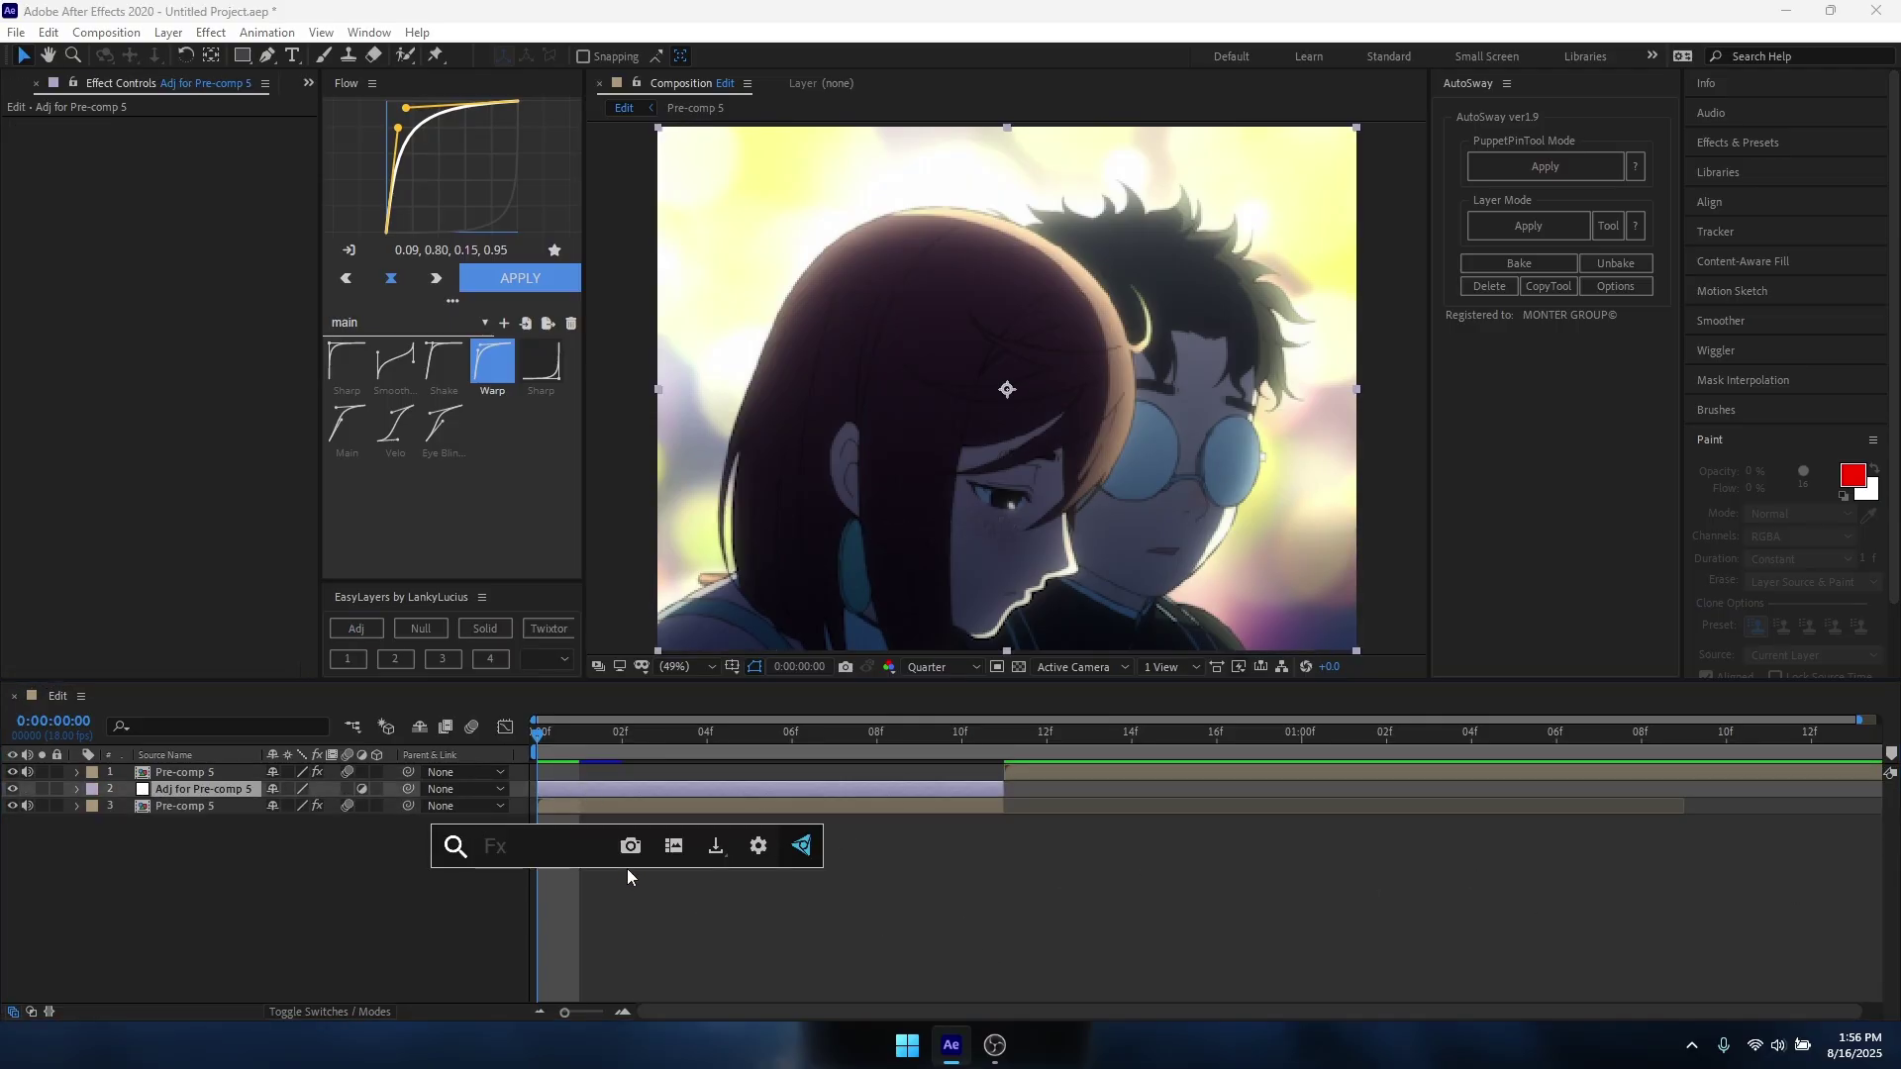
{"action": "type", "text": "S-"}
{"action": "key", "text": "BackSpace"}
{"action": "type", "text": "_"}
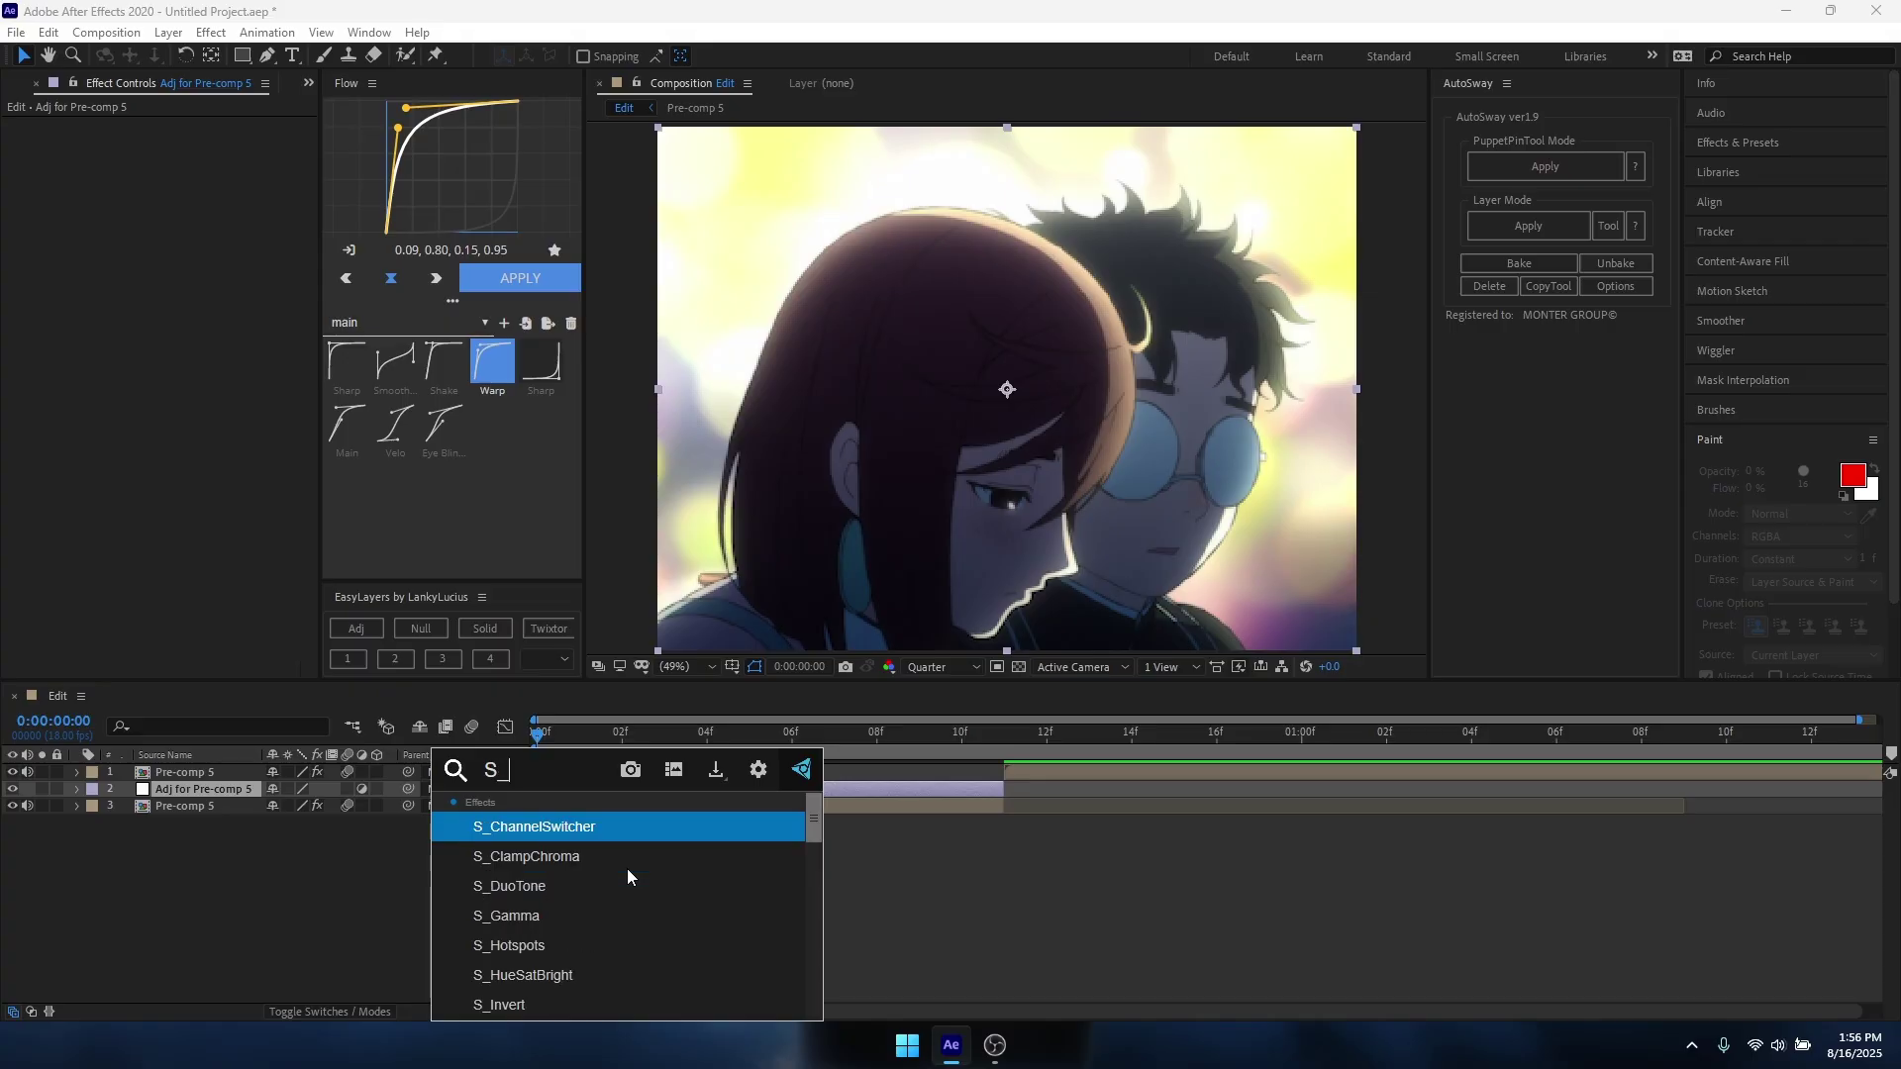
{"action": "type", "text": "shake"}
{"action": "key", "text": "Return"}
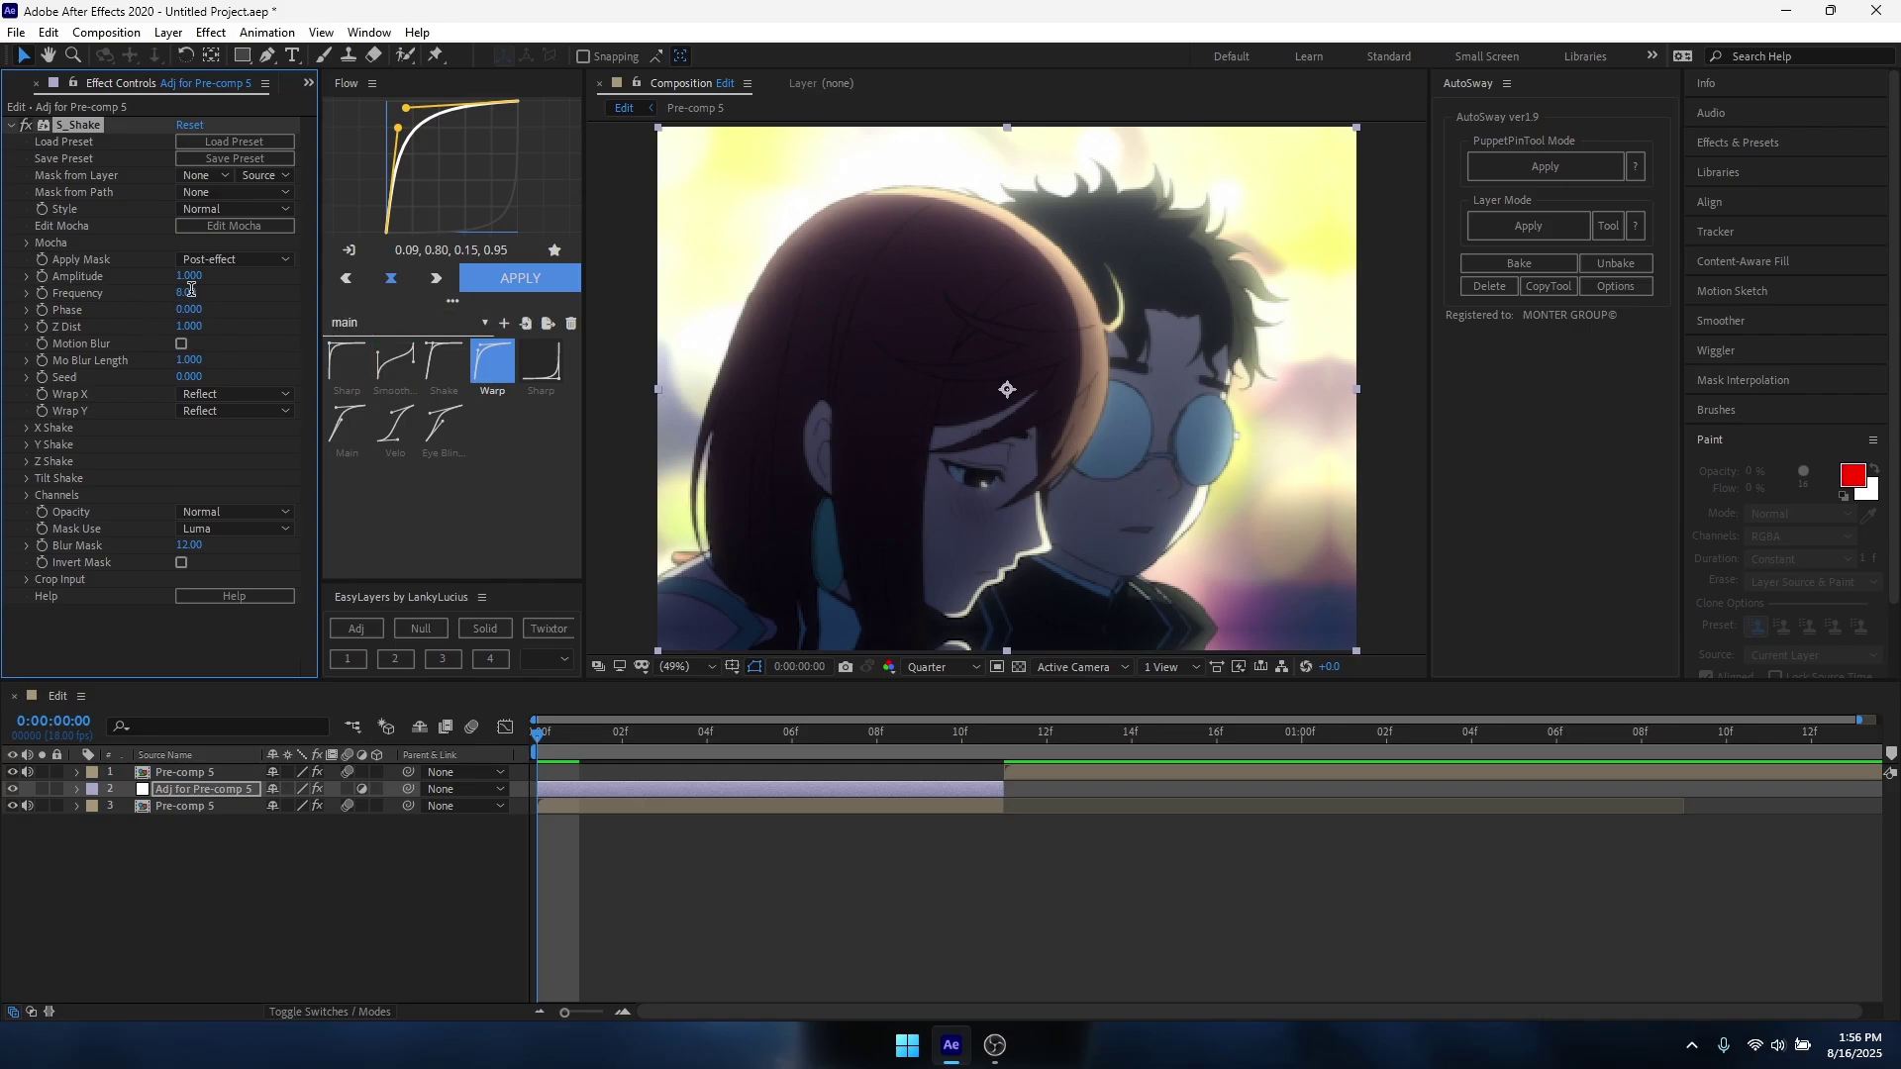
Set the shake's Frequency to 2.5 and keyframe its Amplitude at 2.5 on the first frame.
{"action": "left_click", "coordinate": [191, 291]}
{"action": "key", "text": "Return"}
{"action": "left_click", "coordinate": [186, 276]}
{"action": "type", "text": "2.5"}
{"action": "key", "text": "Return"}
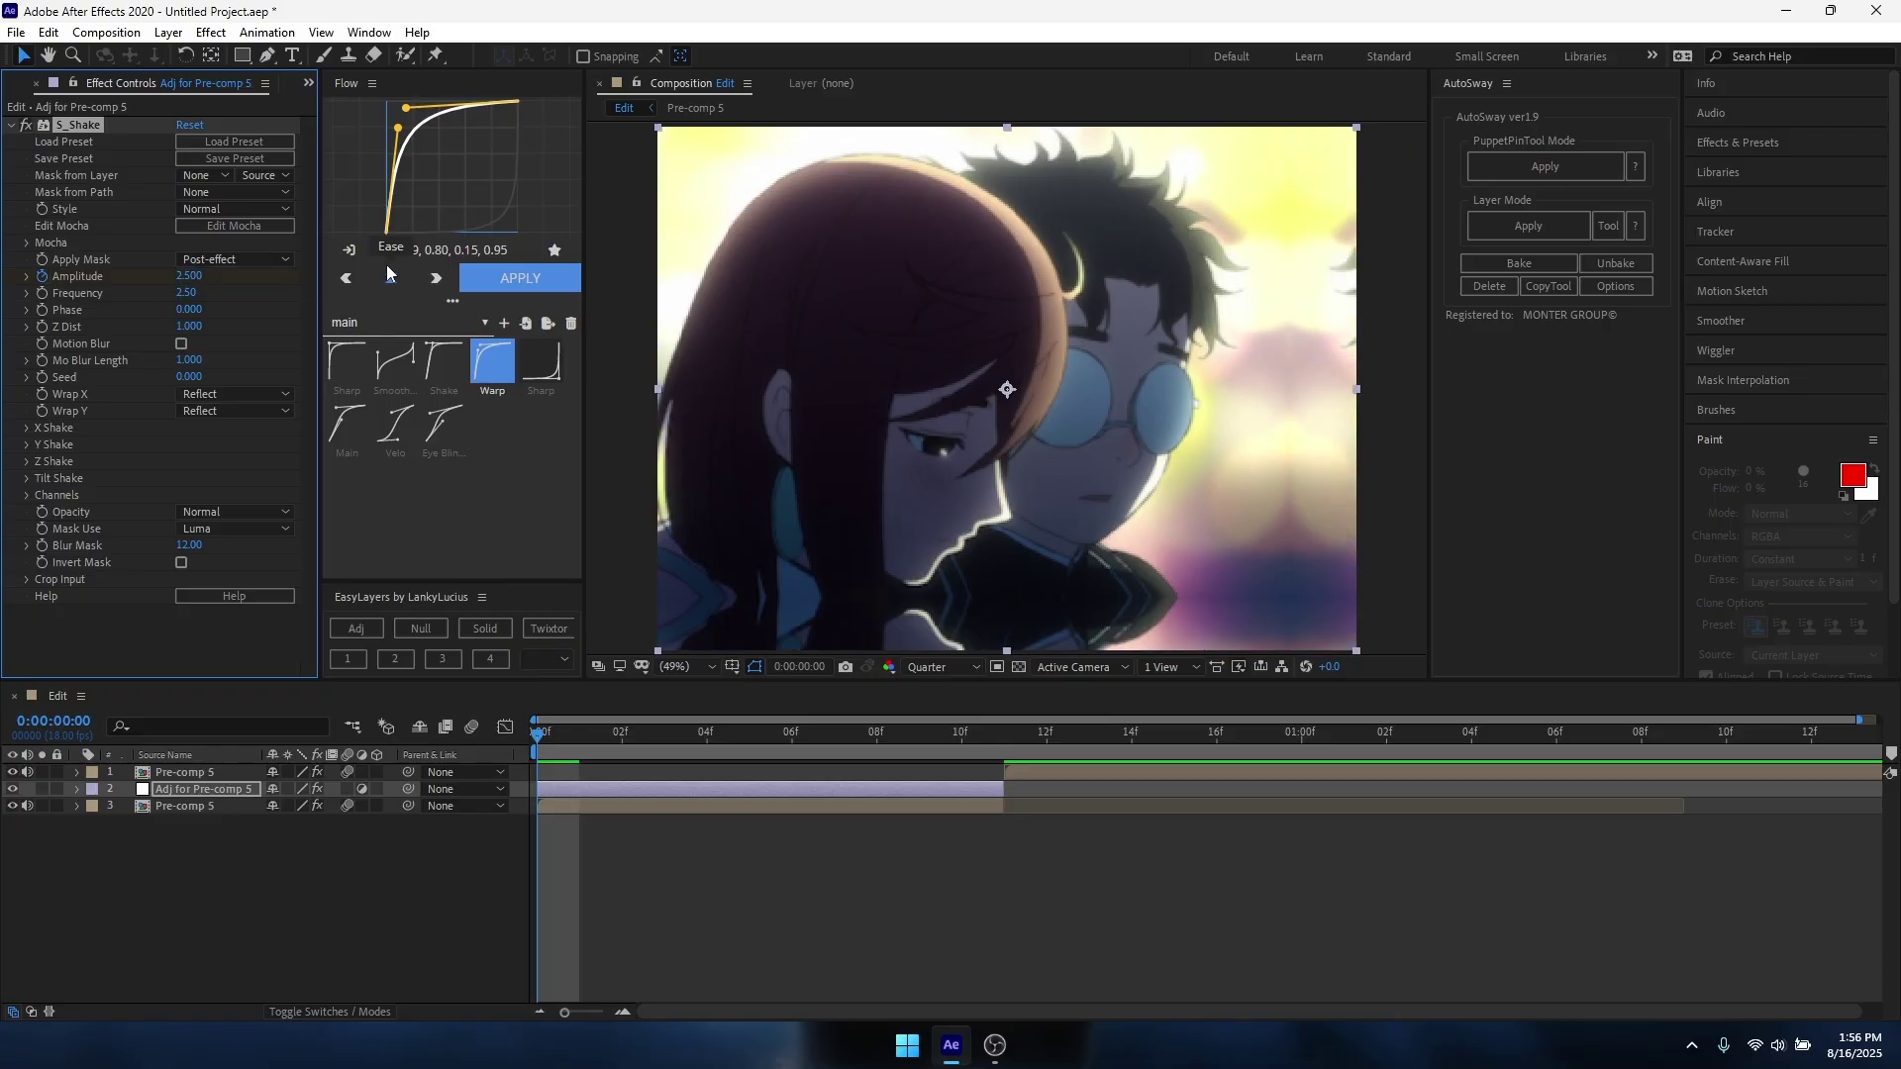
Keyframe the shake's Amplitude at 0 at 0:00:01:02, reveal the layer's keyframes and return to the first frame.
{"action": "left_click", "coordinate": [1000, 754]}
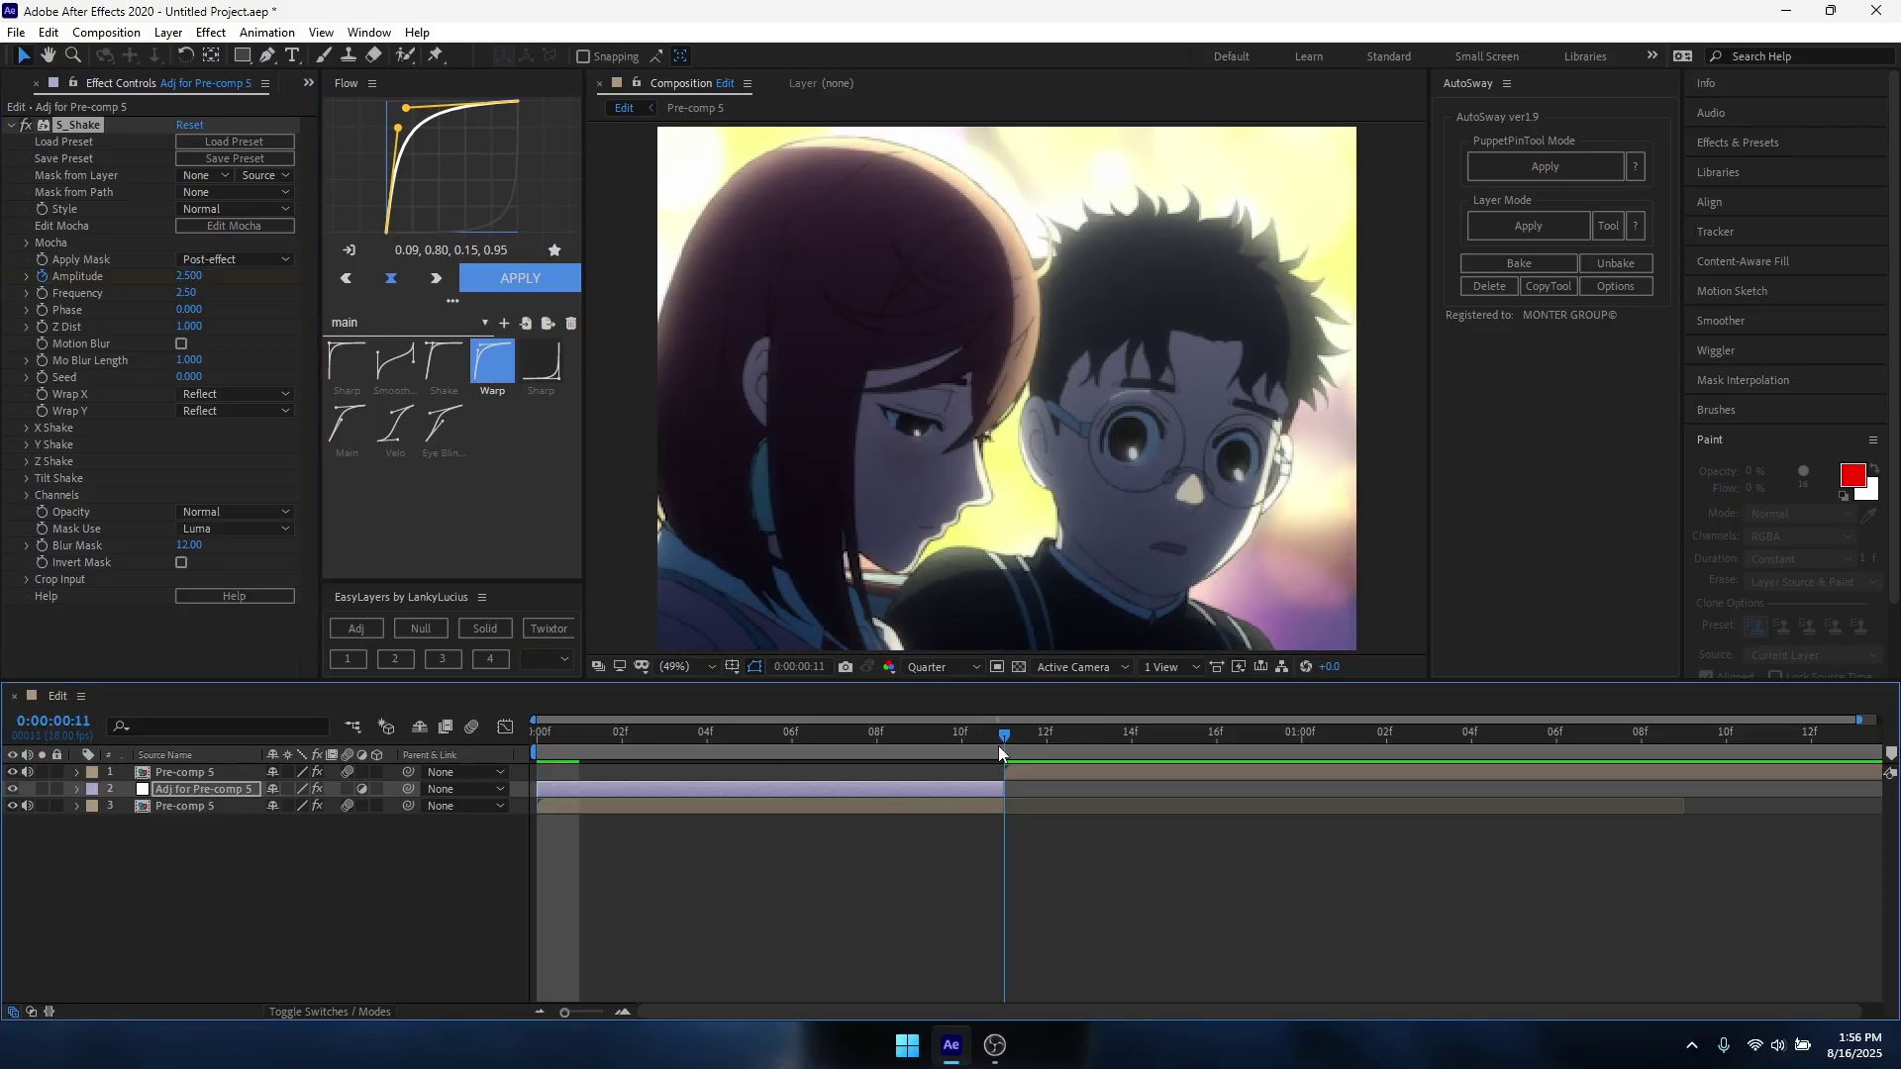
{"action": "left_click_drag", "start_coordinate": [999, 754], "coordinate": [1390, 763]}
{"action": "left_click", "coordinate": [192, 277]}
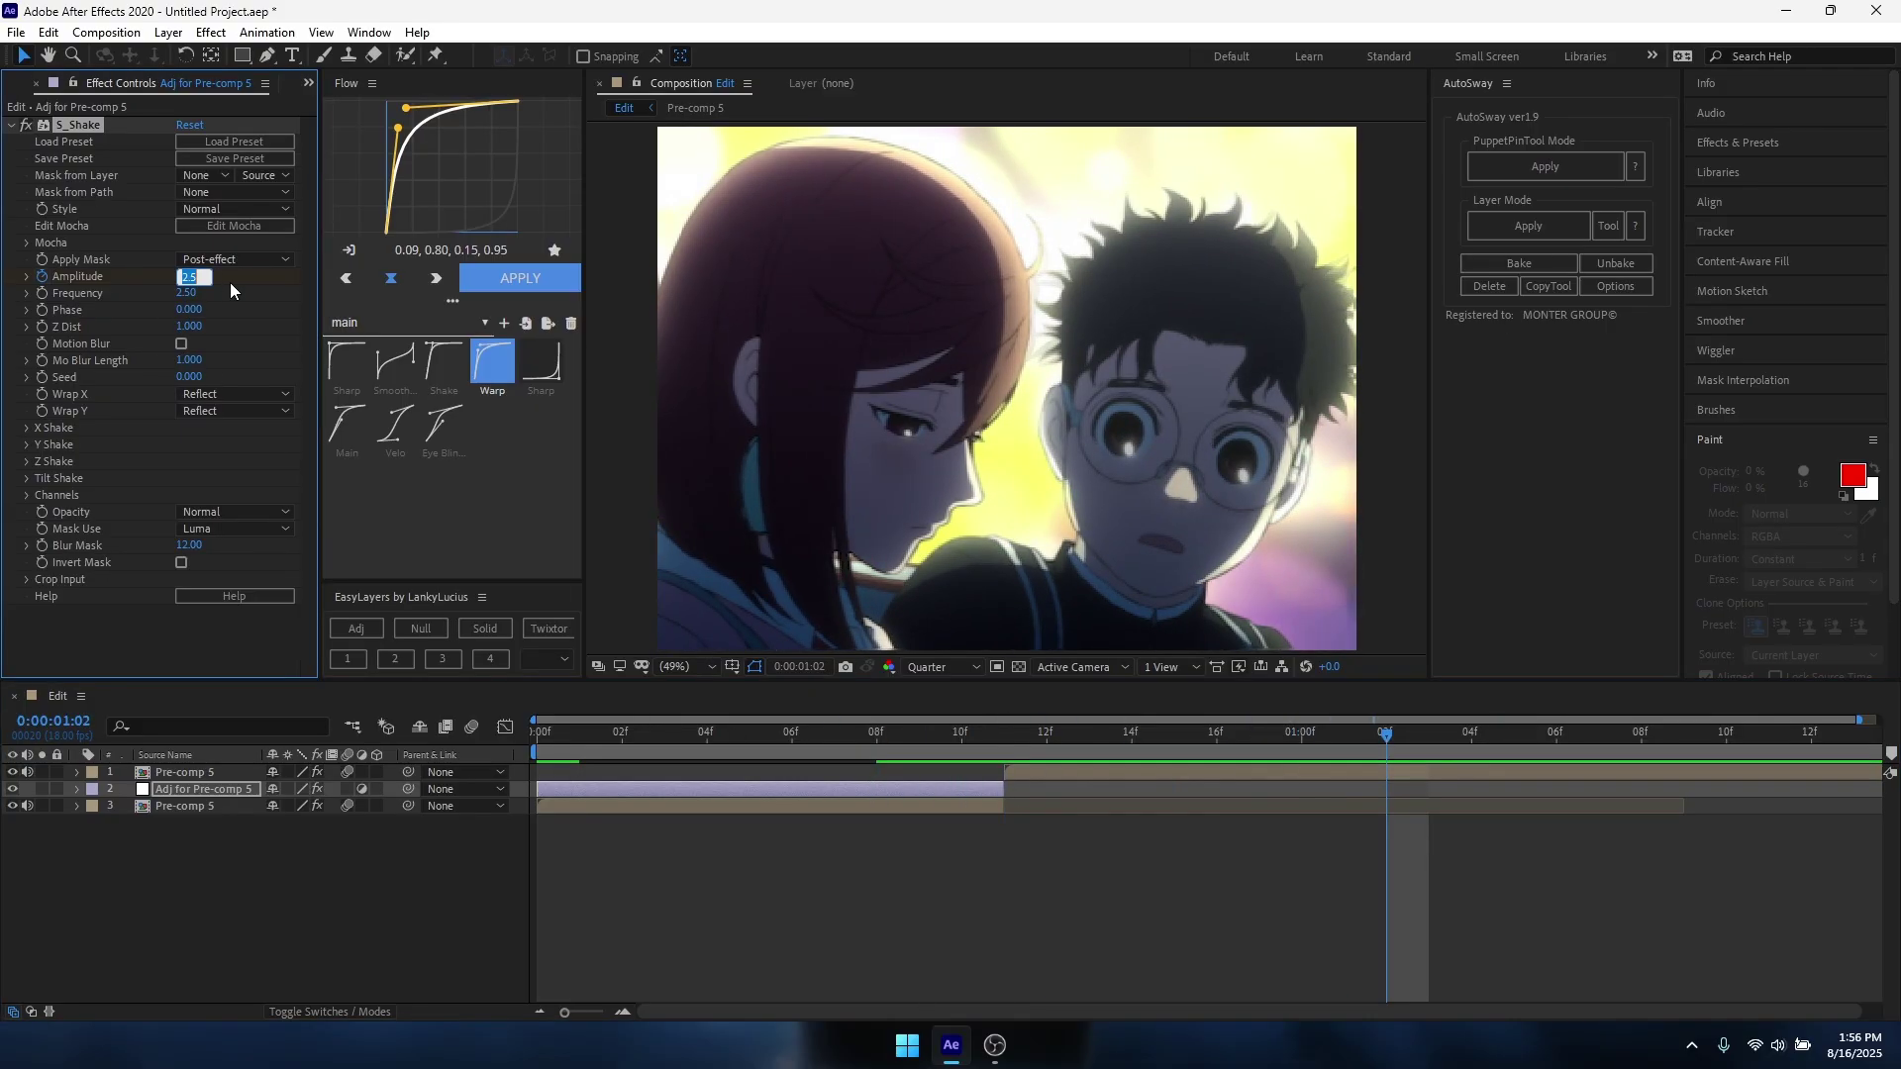
{"action": "type", "text": "0"}
{"action": "key", "text": "Return"}
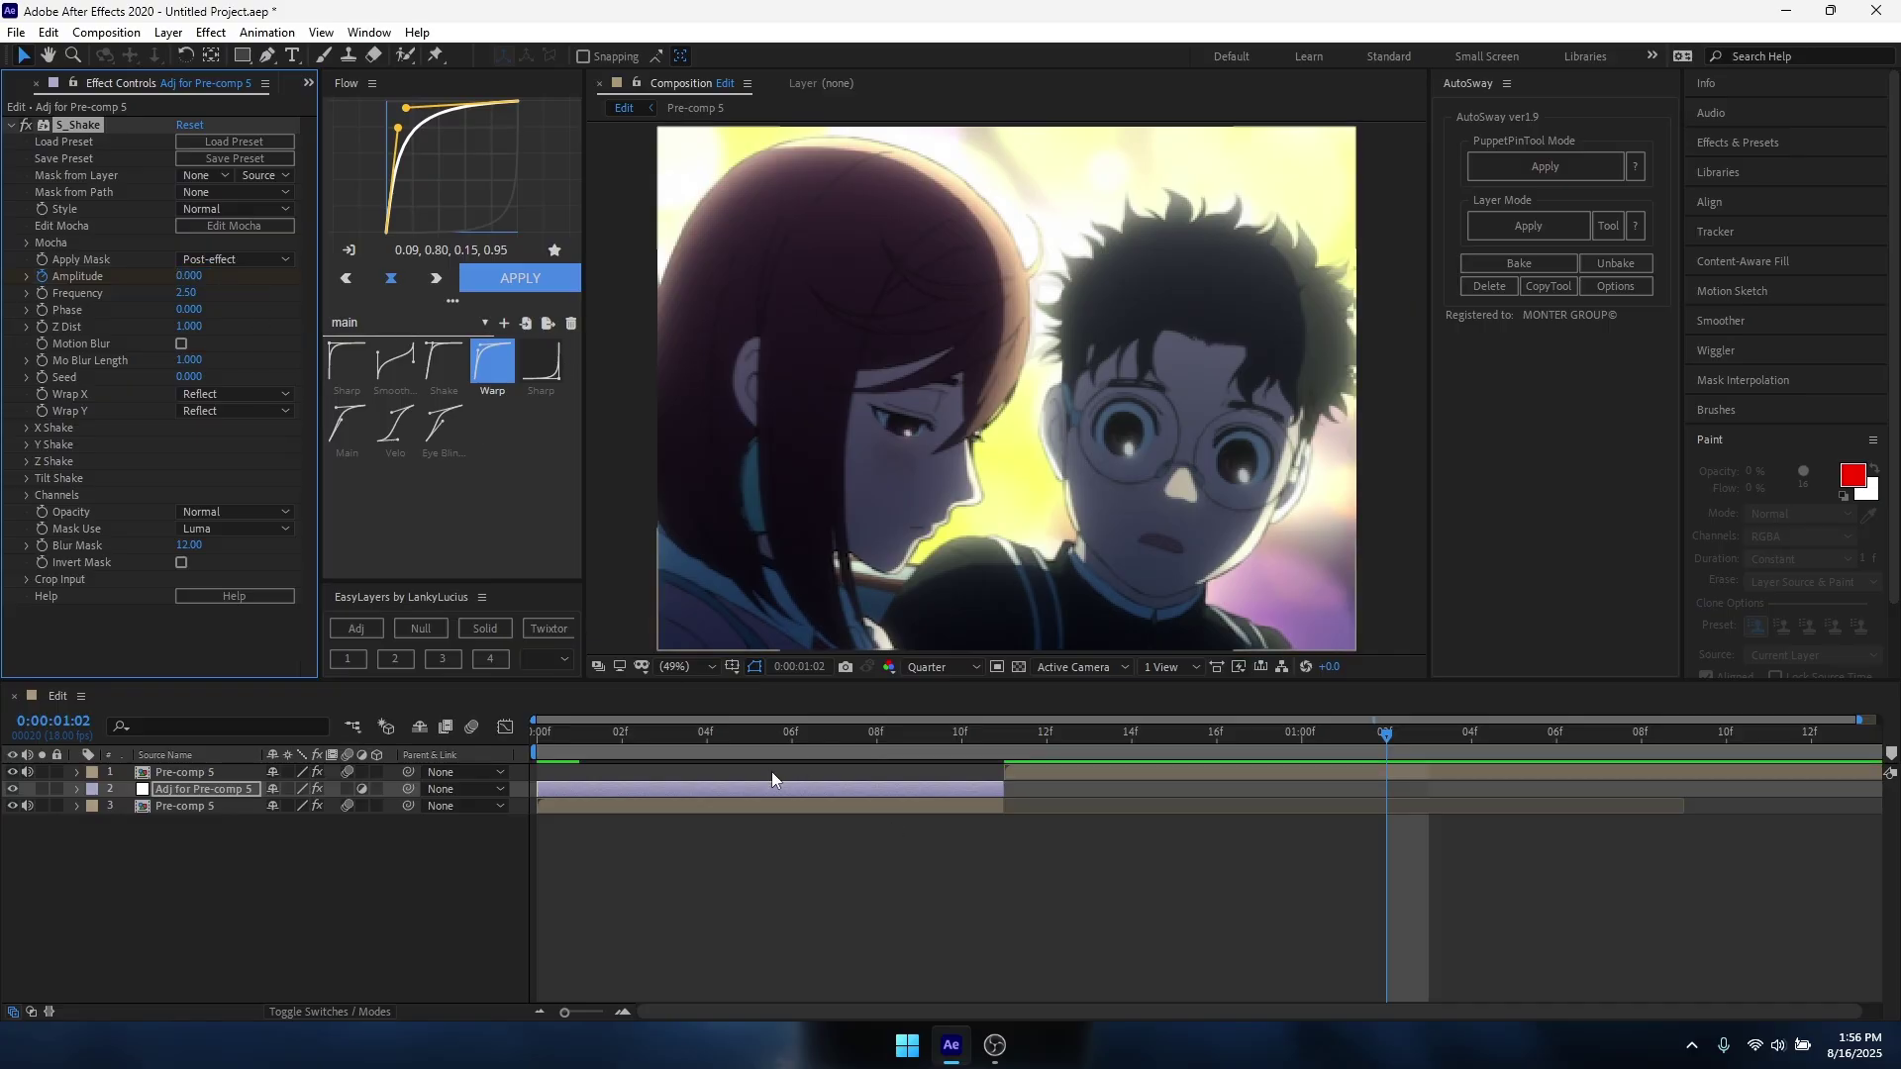
{"action": "left_click", "coordinate": [860, 985]}
{"action": "key", "text": "u"}
{"action": "key", "text": "Home"}
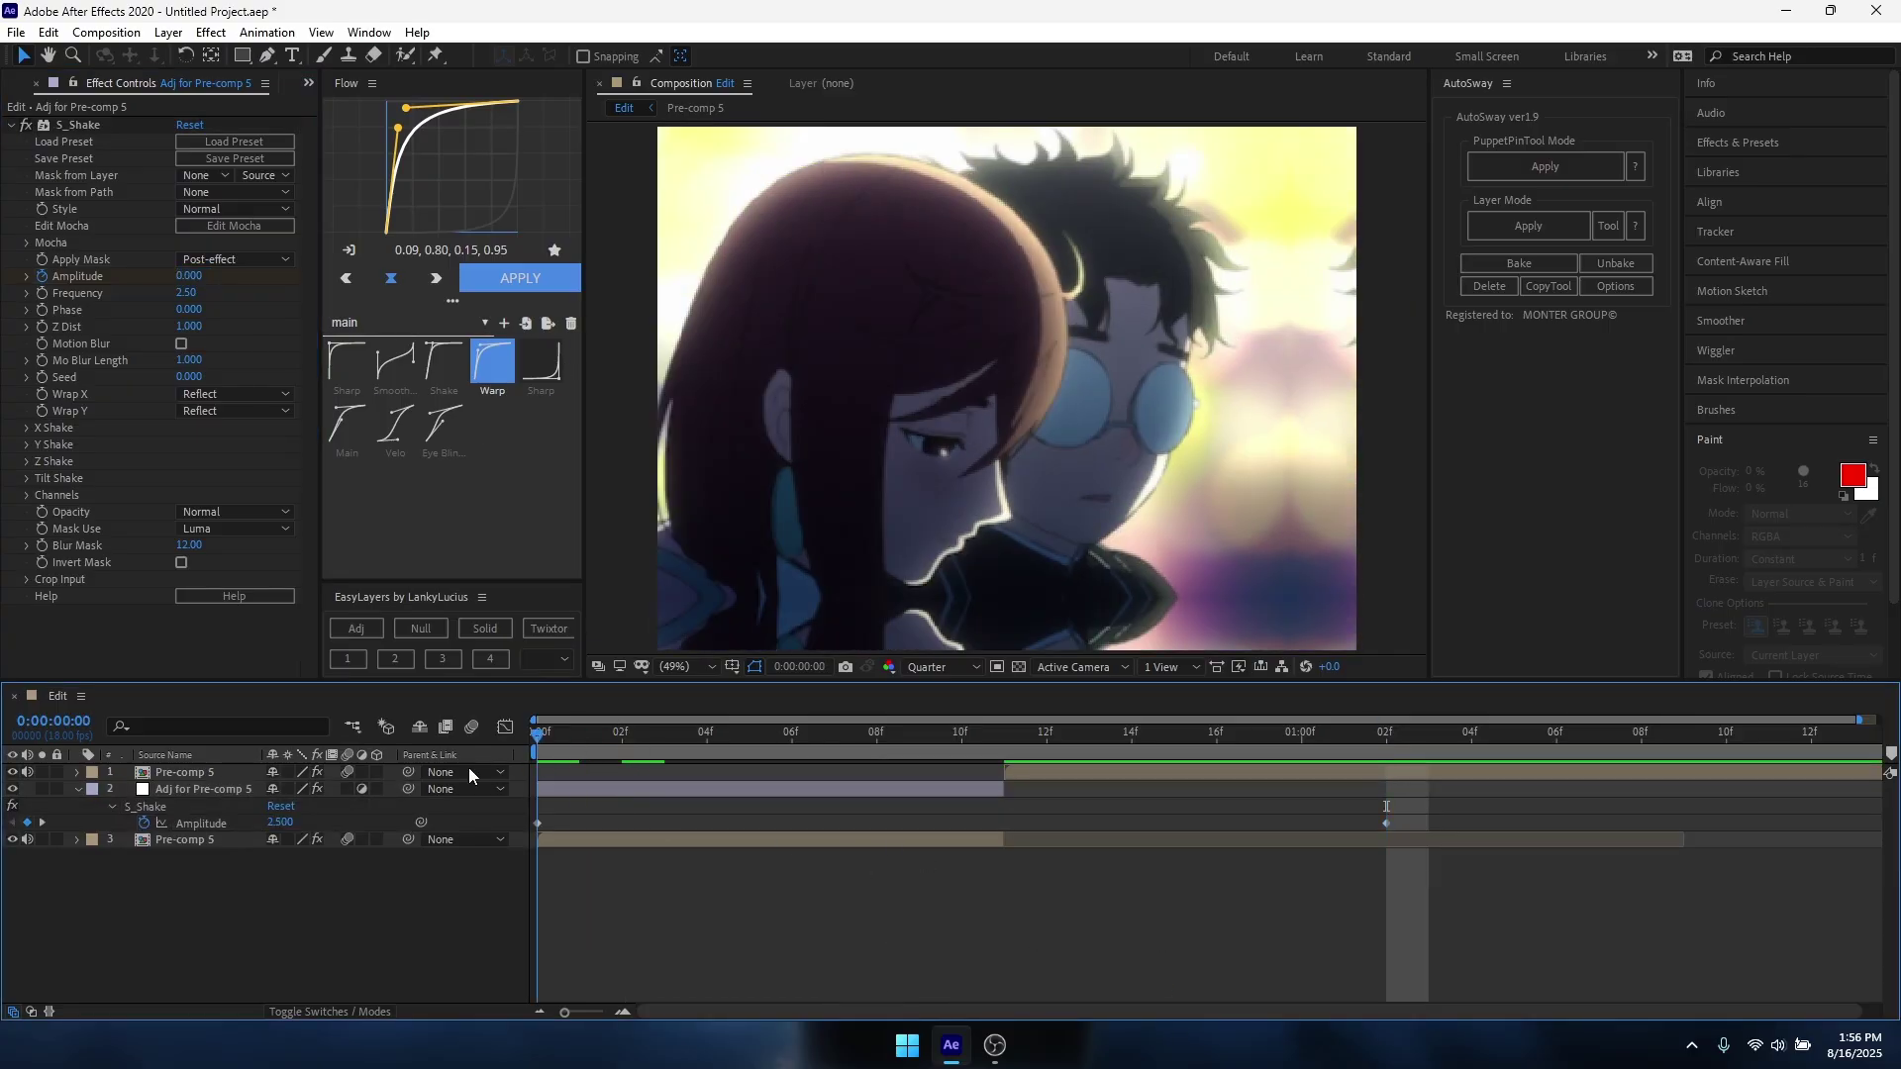
Set the X Rand Amp of the S_Shake effect's X Shake to 168.
{"action": "left_click", "coordinate": [26, 428]}
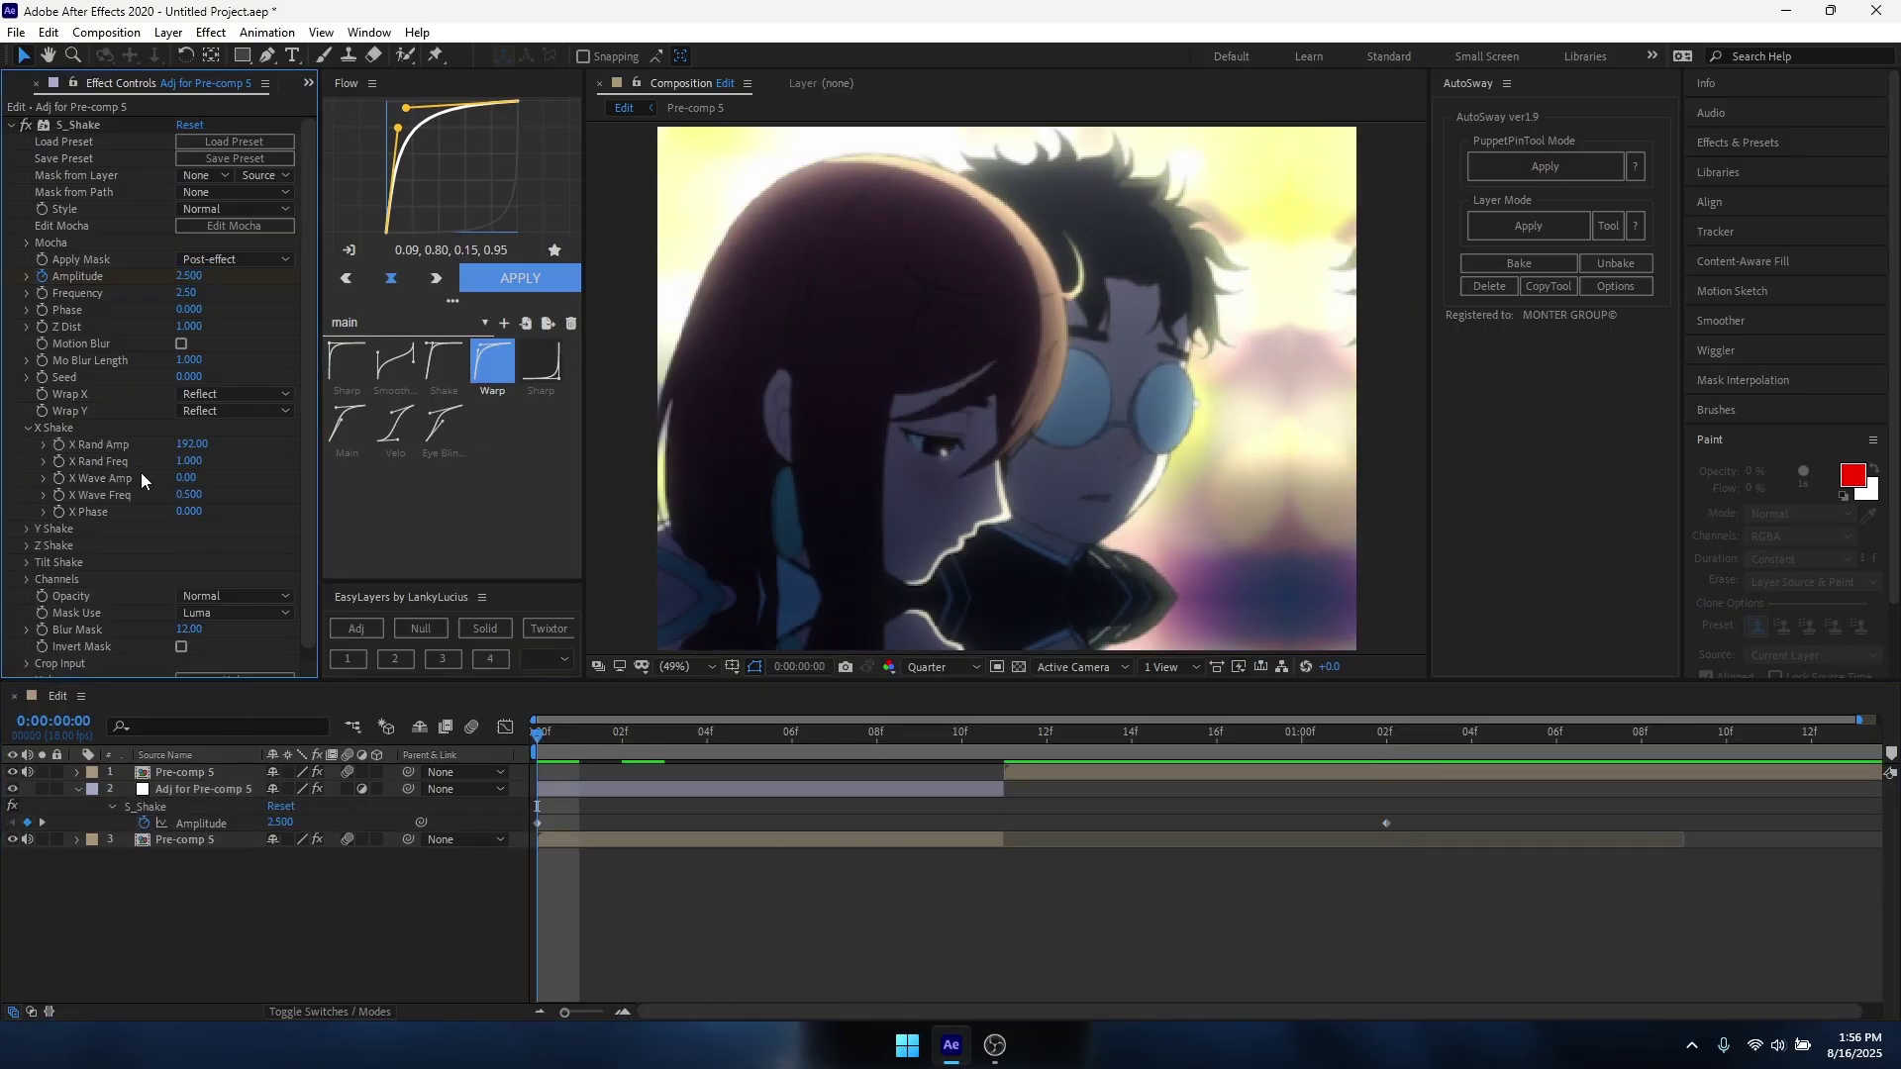
{"action": "left_click", "coordinate": [189, 448]}
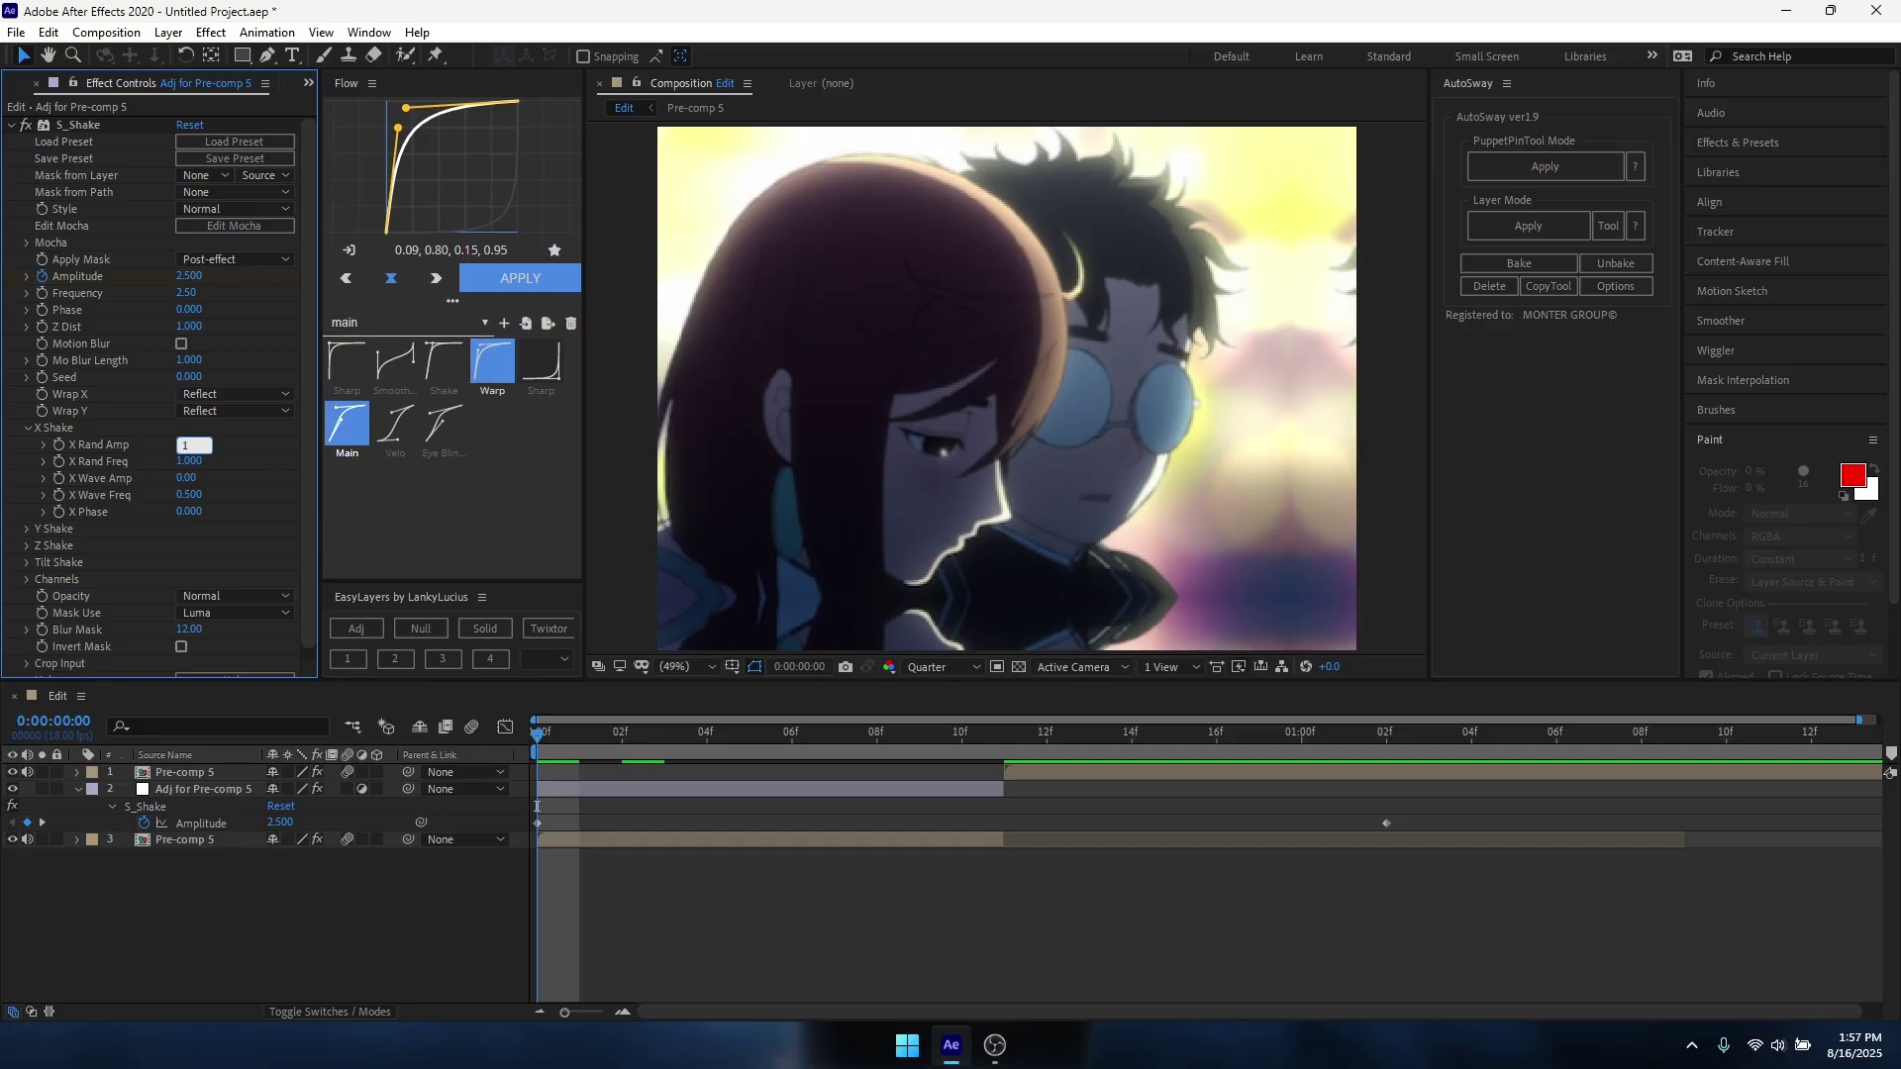
{"action": "type", "text": "168"}
{"action": "key", "text": "Return"}
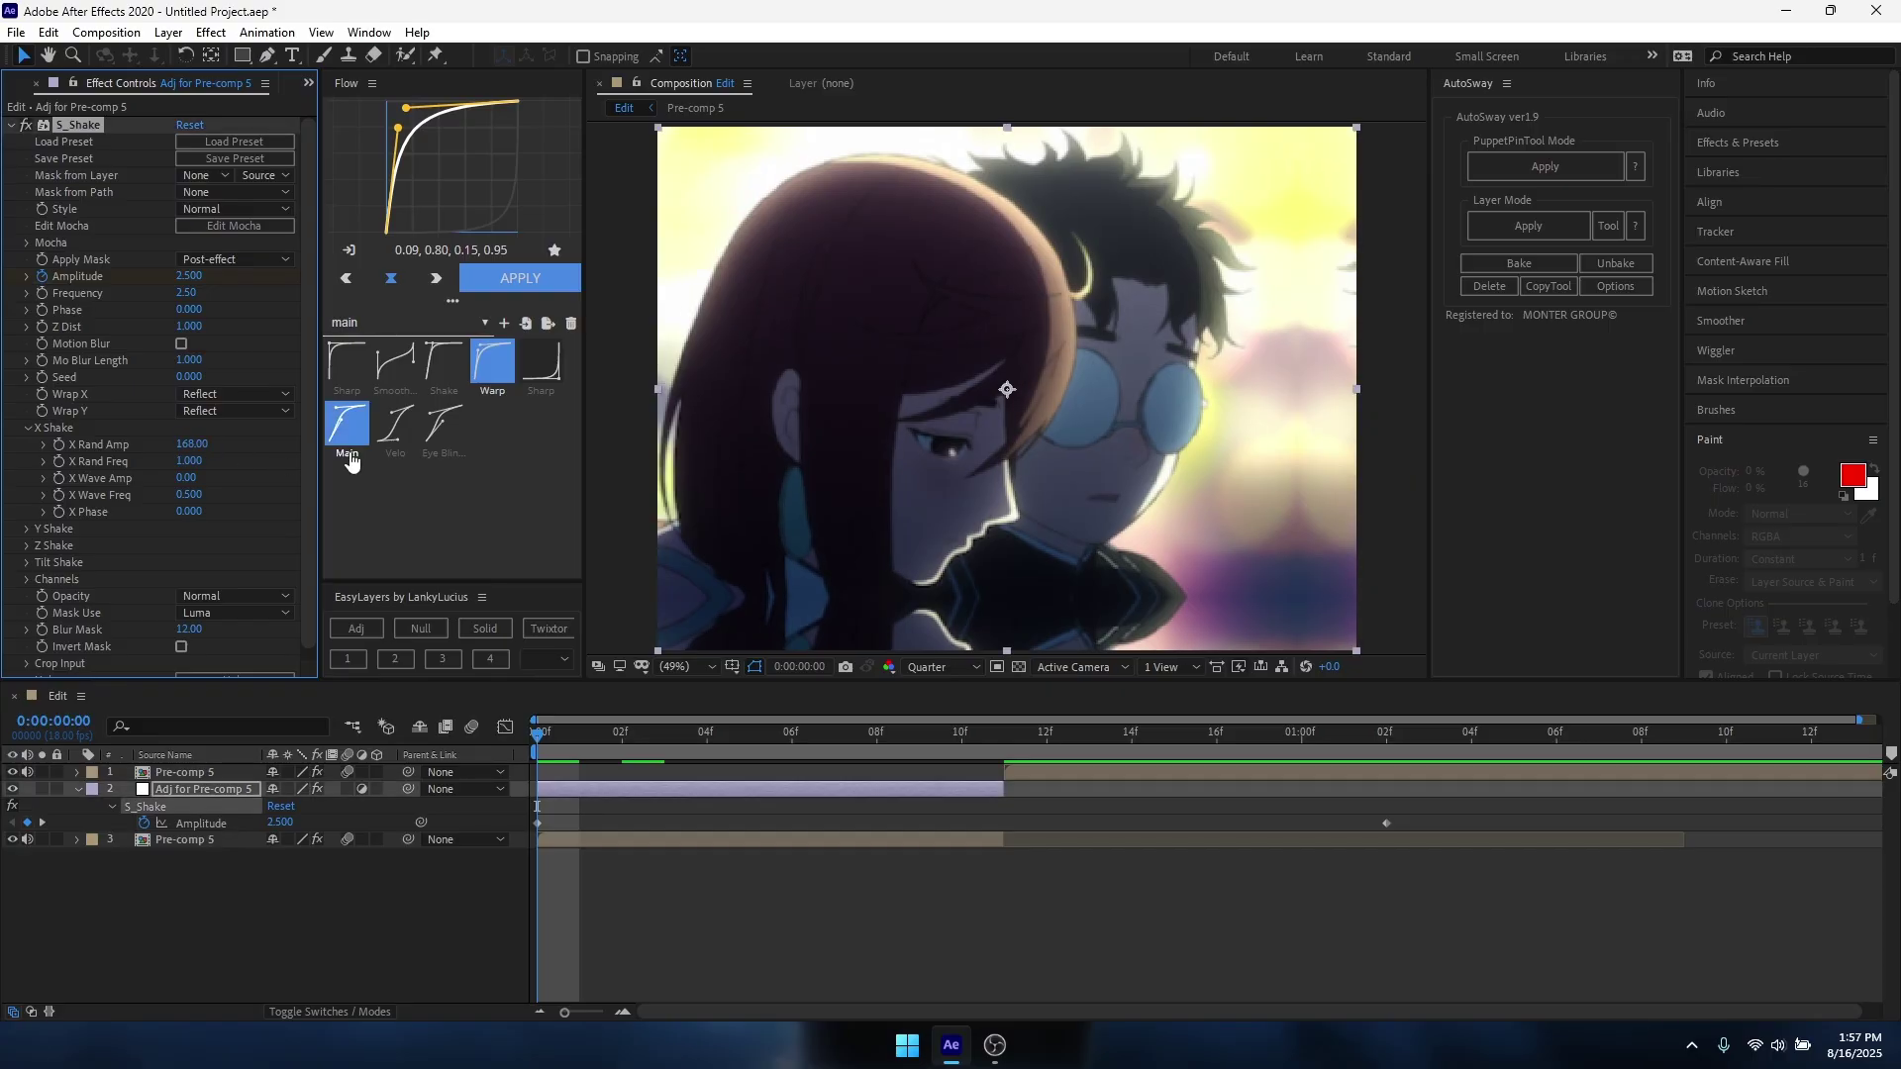
{"action": "left_click", "coordinate": [27, 429]}
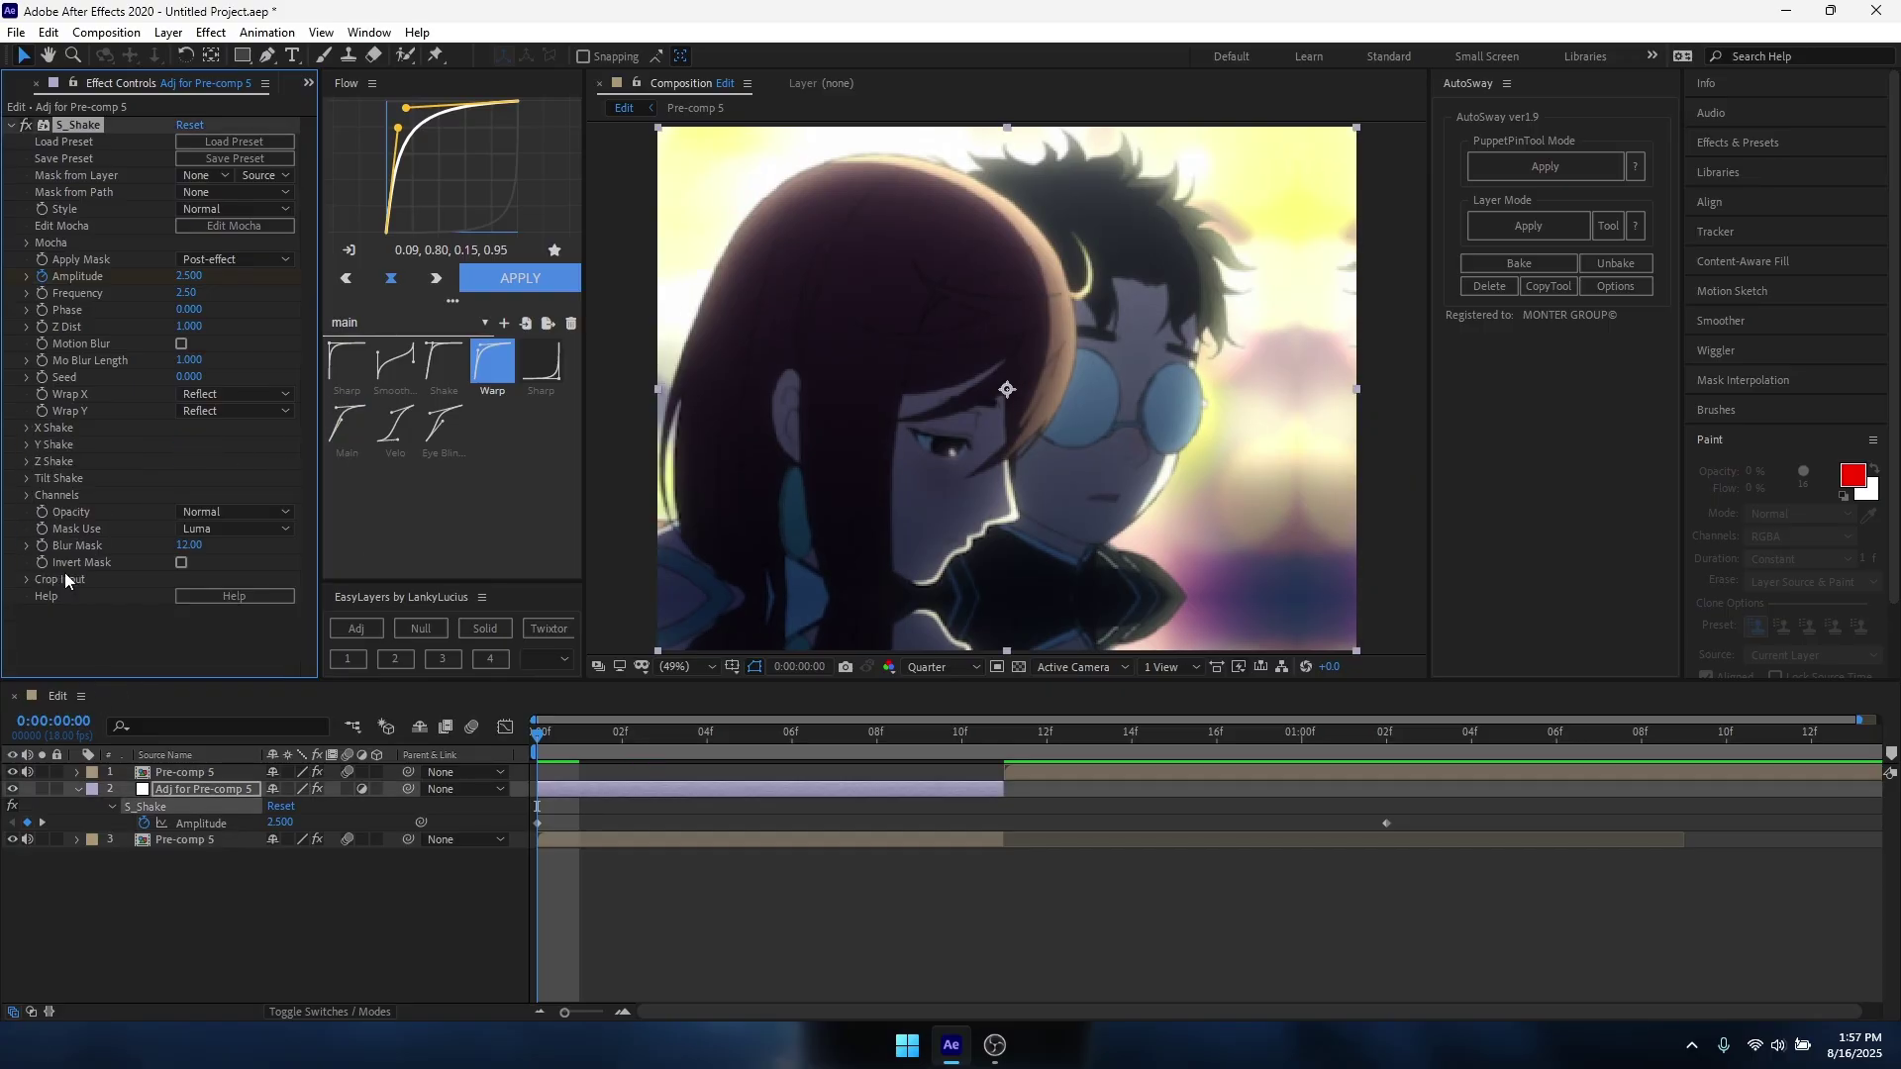
Set the Tilt Shake's Rand Amp to 4.66, Rand Freq to 0.85, Wave Amp to 0.25 and Wave Freq to 0.519.
{"action": "left_click", "coordinate": [27, 480]}
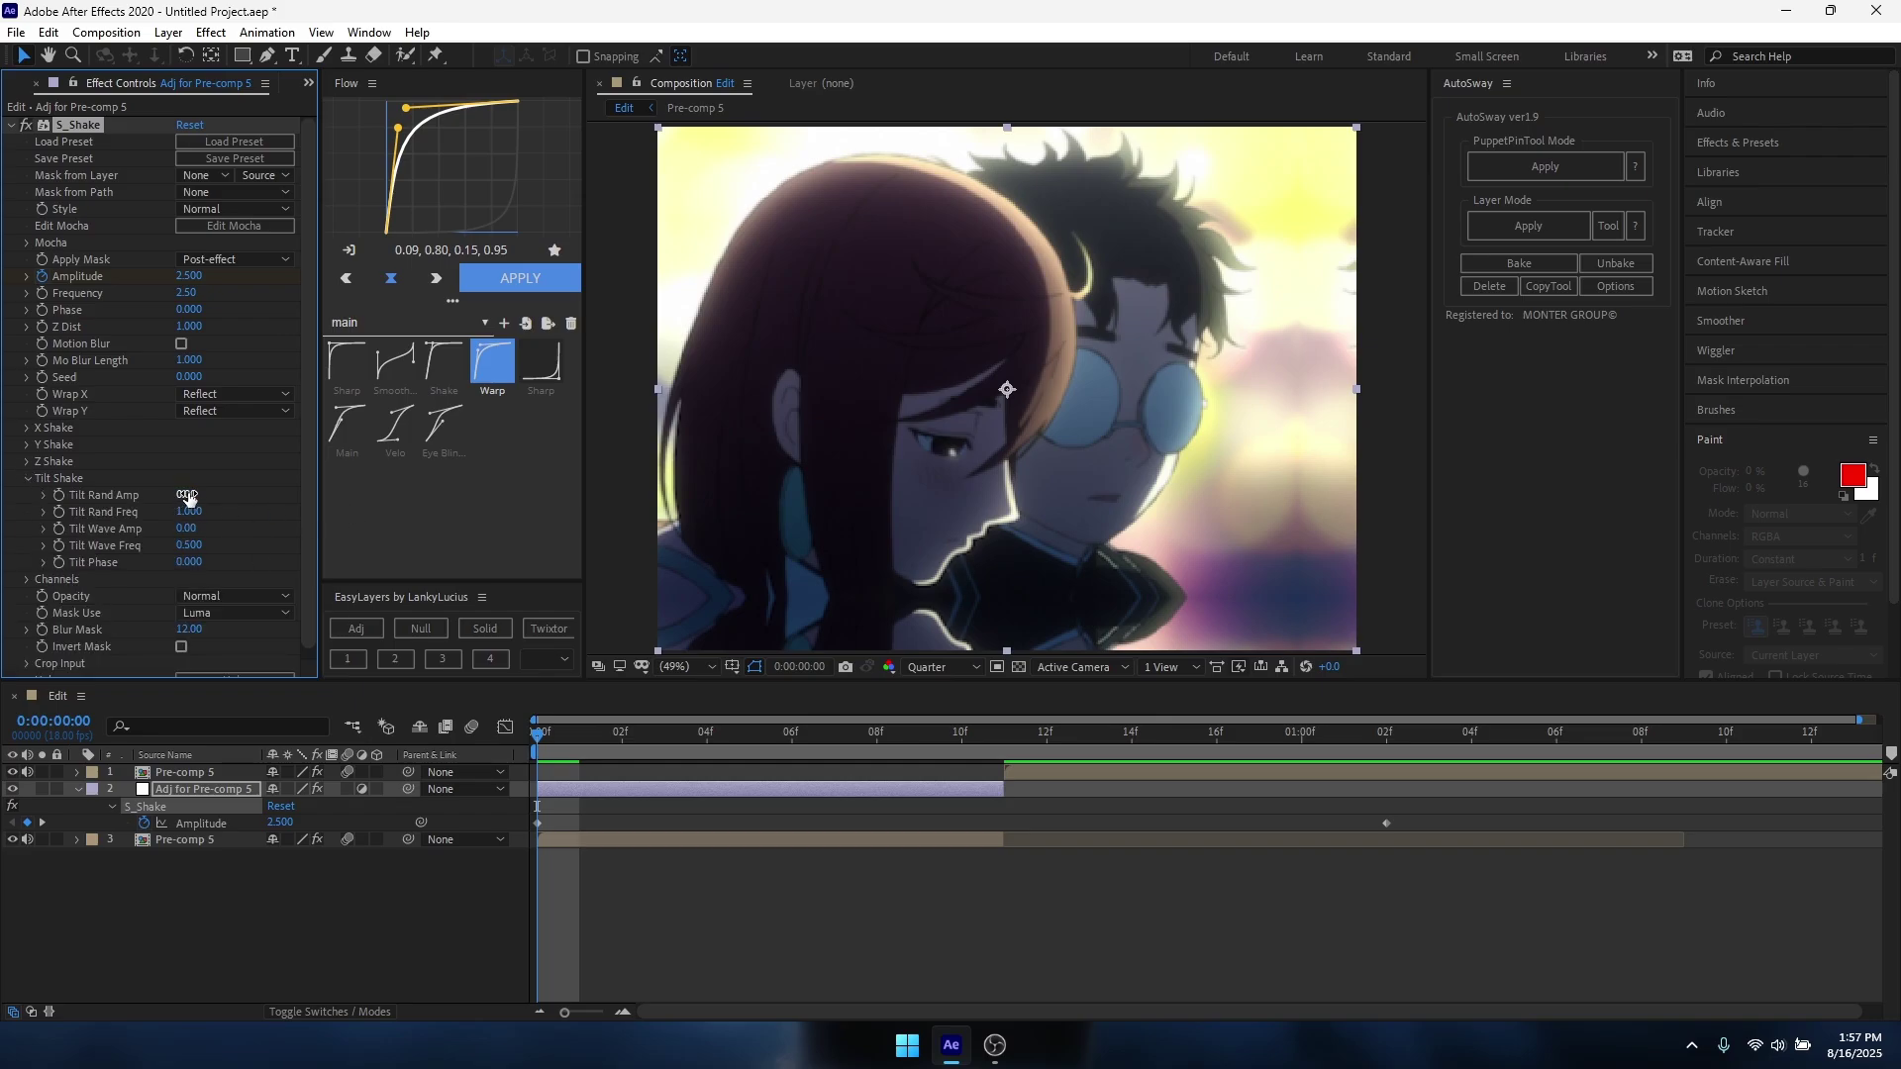
{"action": "left_click", "coordinate": [187, 495]}
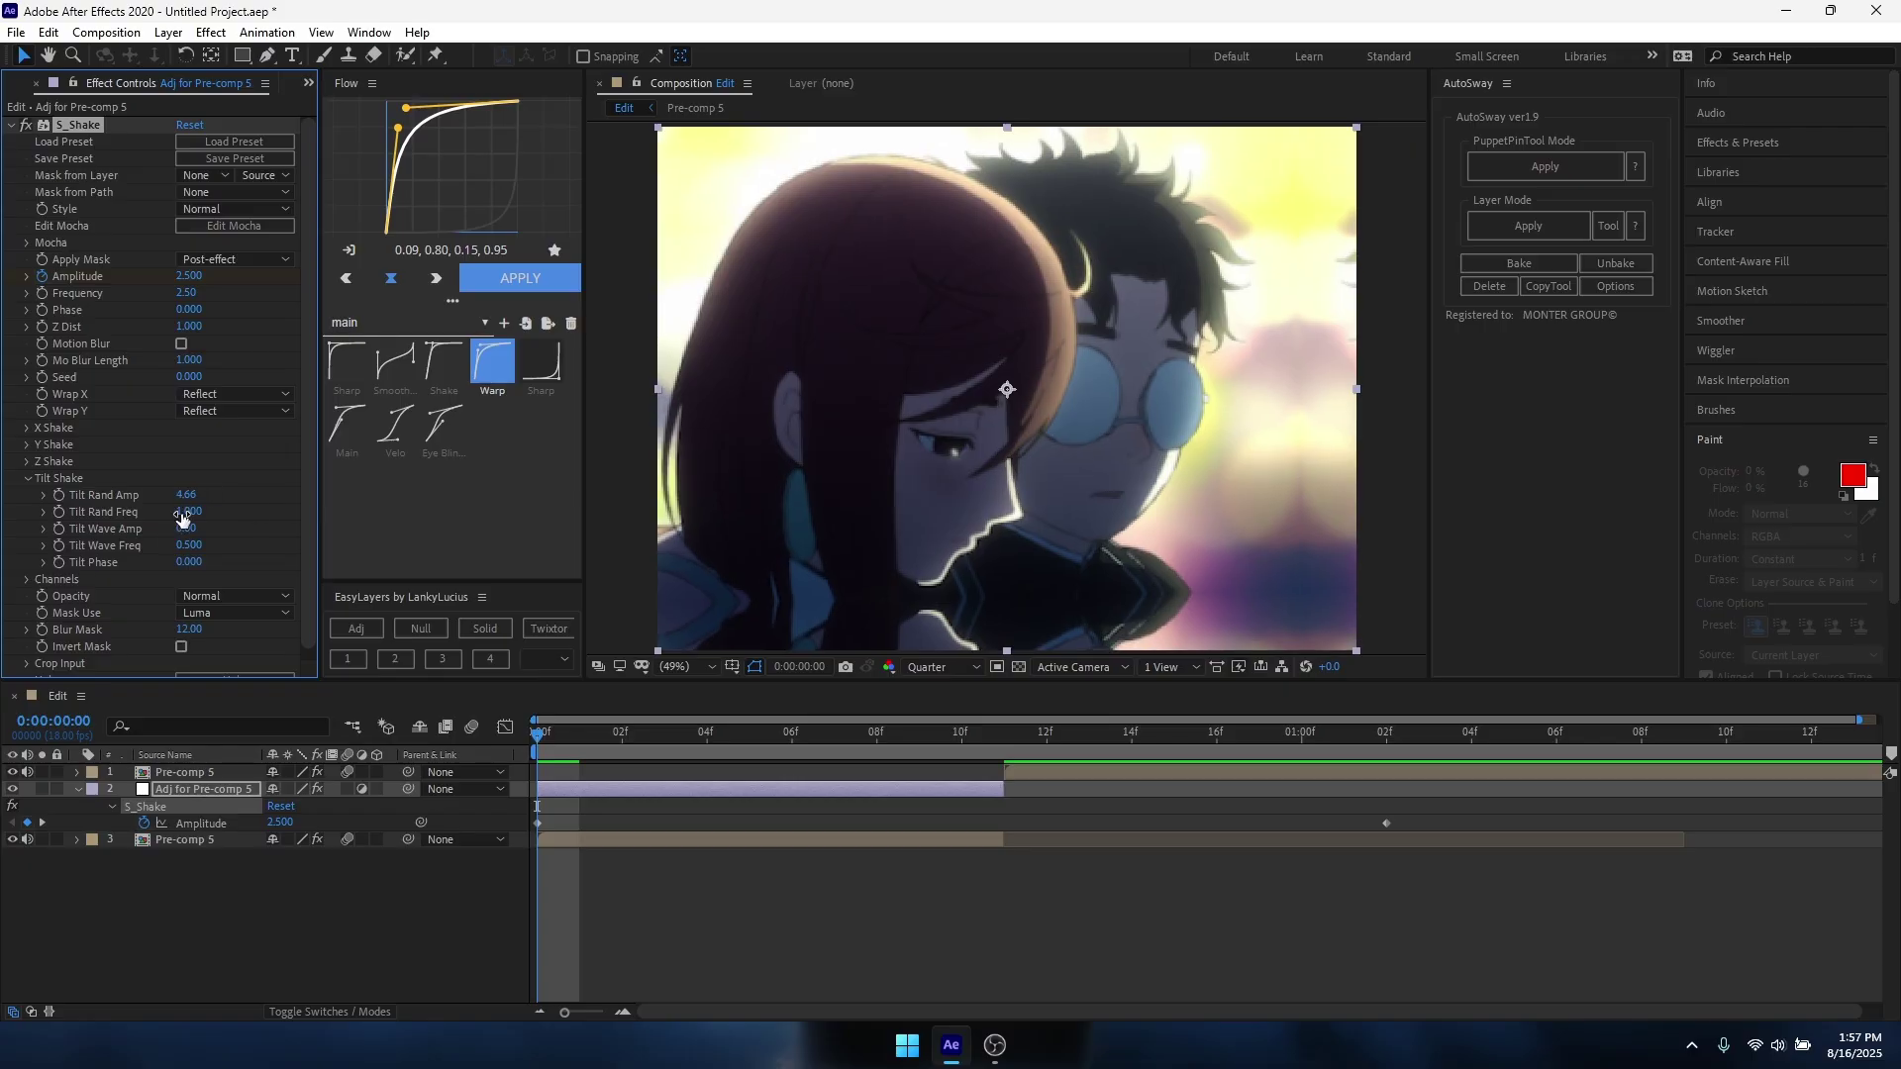
{"action": "left_click", "coordinate": [187, 512]}
{"action": "type", "text": ".85"}
{"action": "key", "text": "Return"}
{"action": "left_click", "coordinate": [198, 530]}
{"action": "type", "text": ".25"}
{"action": "key", "text": "Return"}
{"action": "left_click_drag", "start_coordinate": [214, 548], "coordinate": [217, 547]}
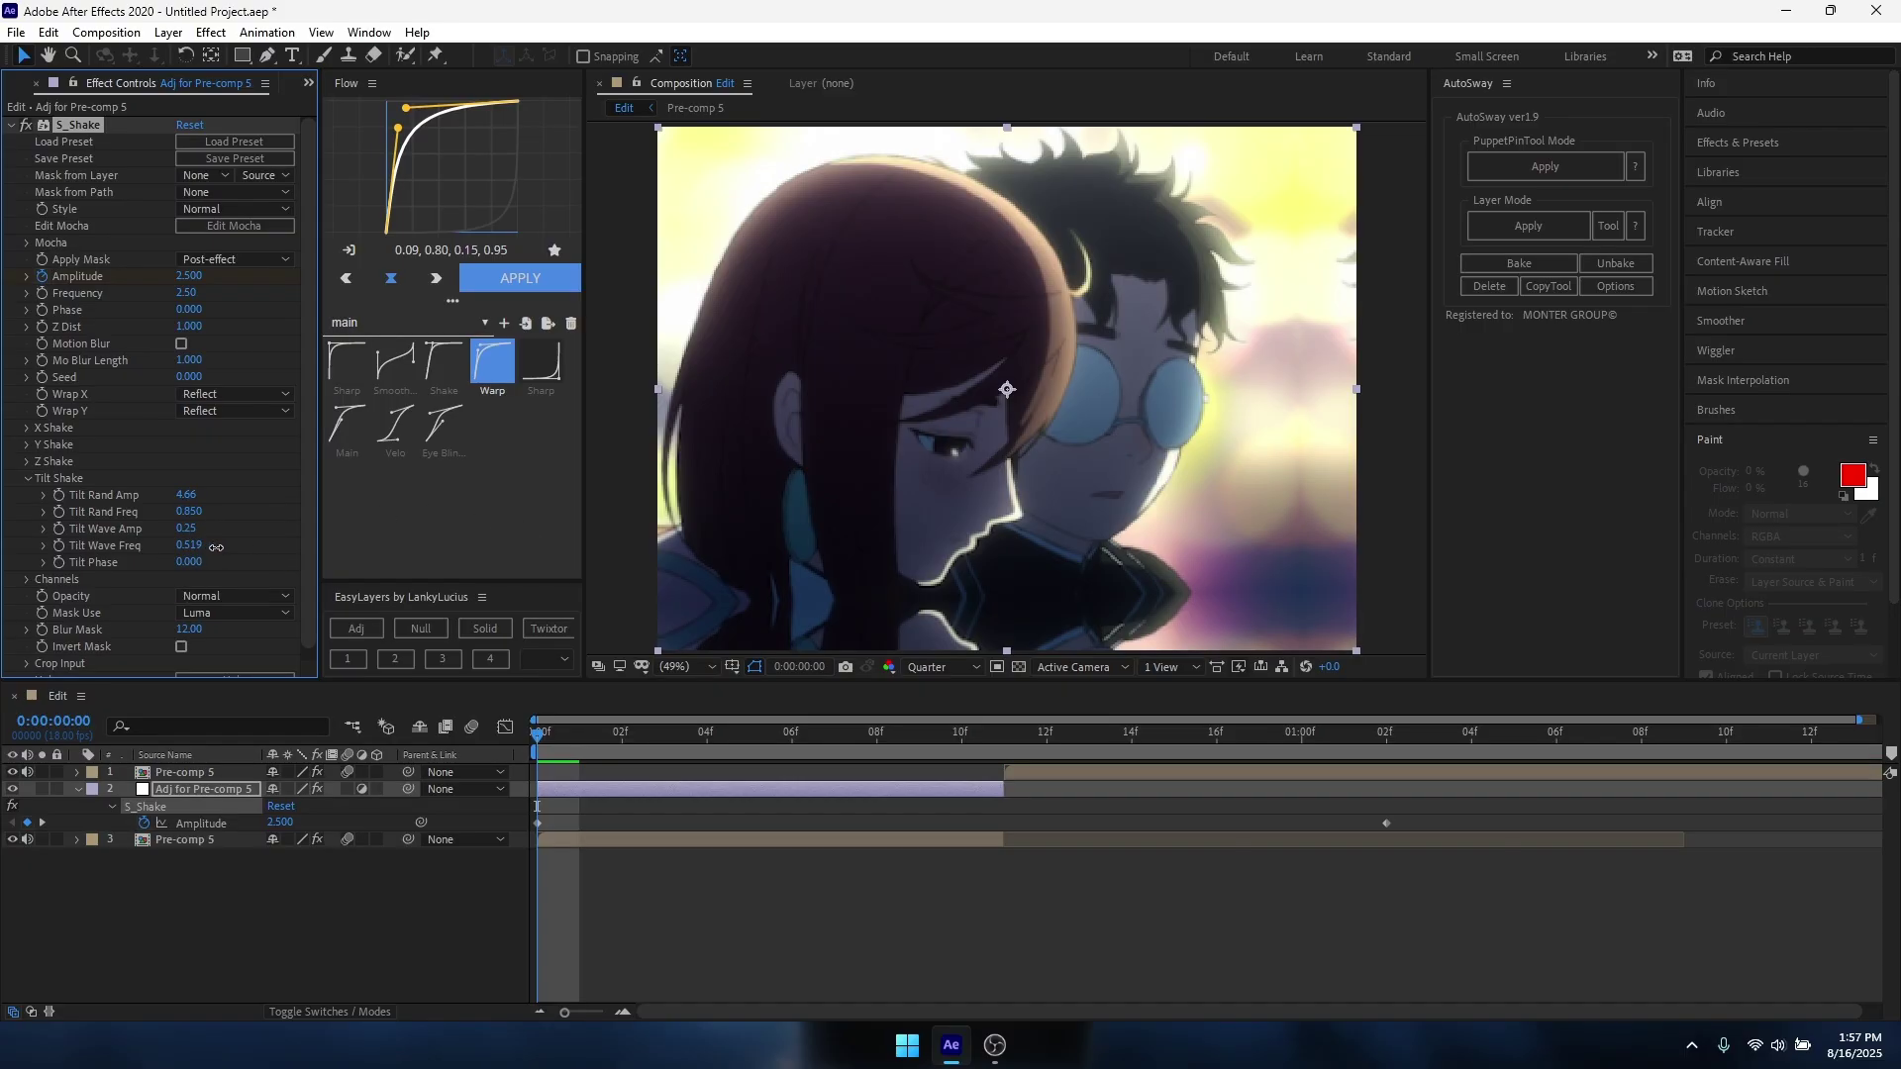
Ease both Amplitude keyframes, shape their value curve to fall steeply and level off gradually, and preview the shake.
{"action": "left_click", "coordinate": [844, 925]}
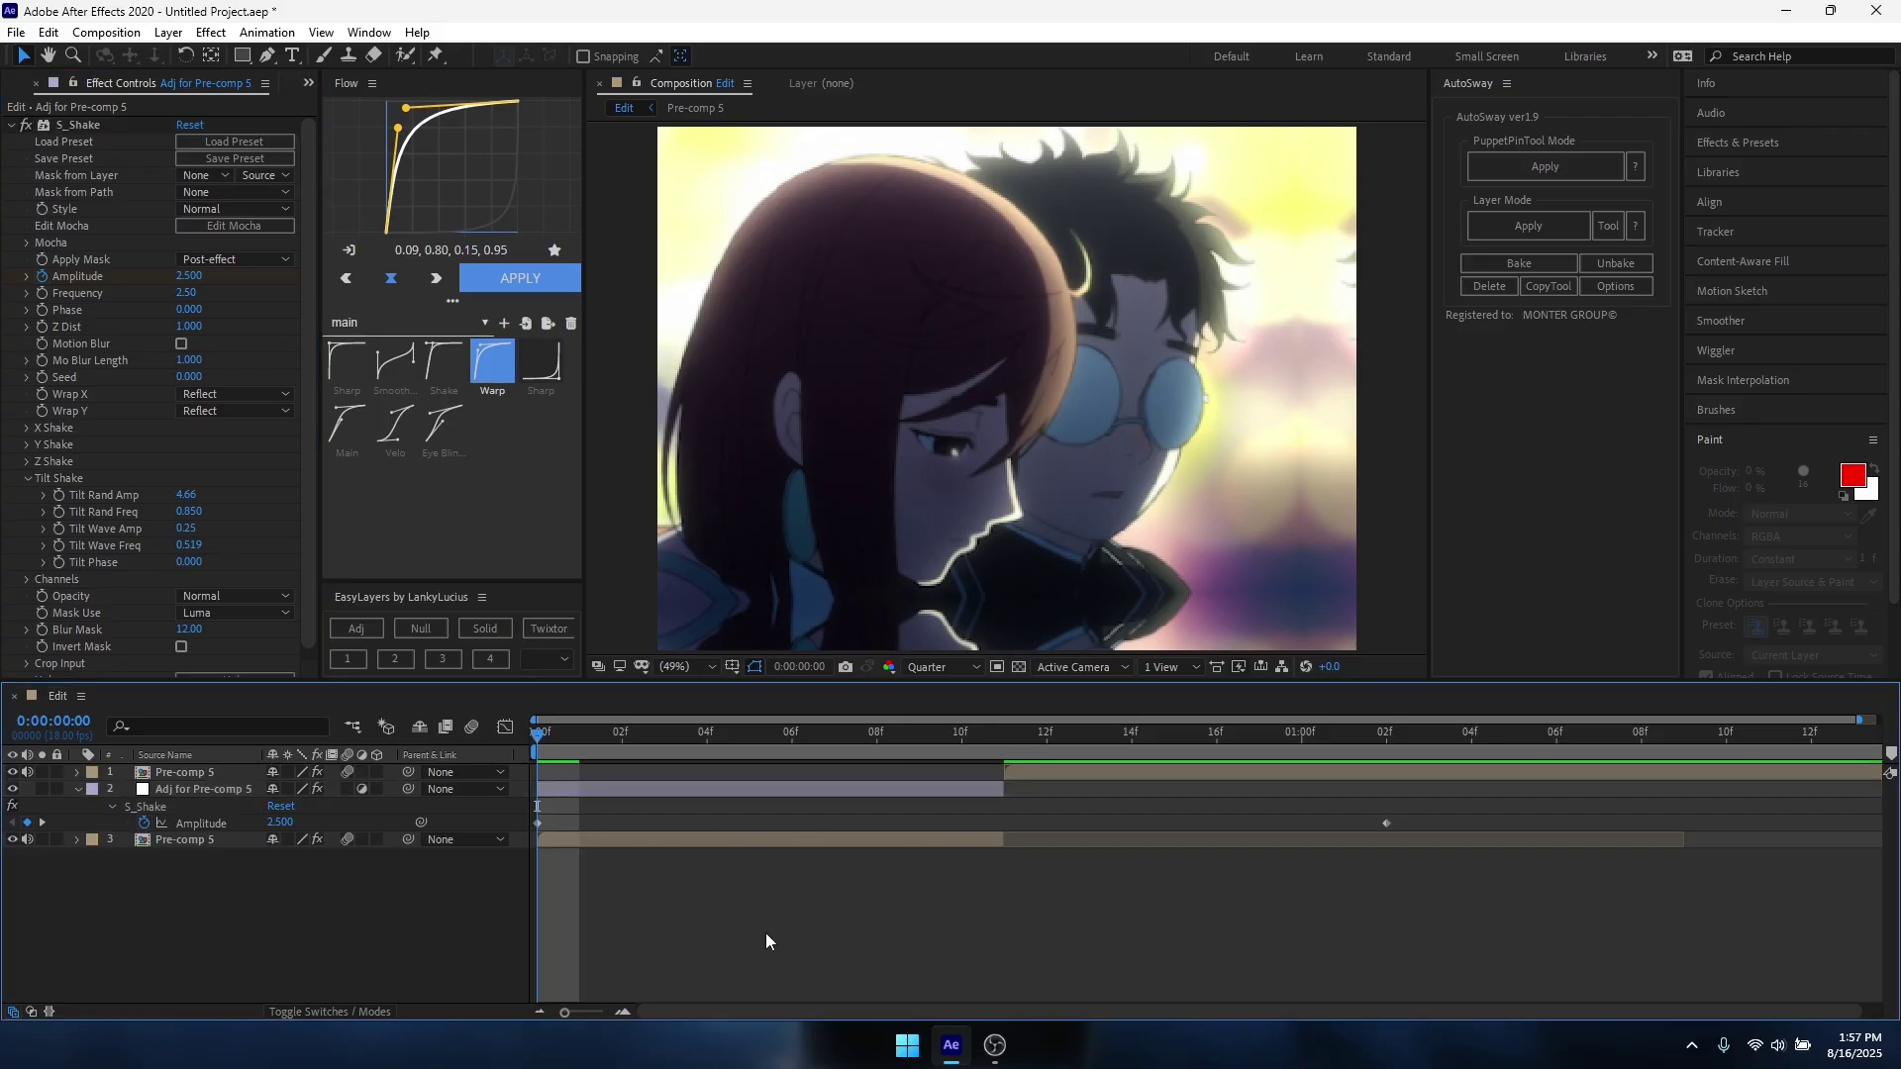
{"action": "left_click_drag", "start_coordinate": [1446, 802], "coordinate": [460, 945]}
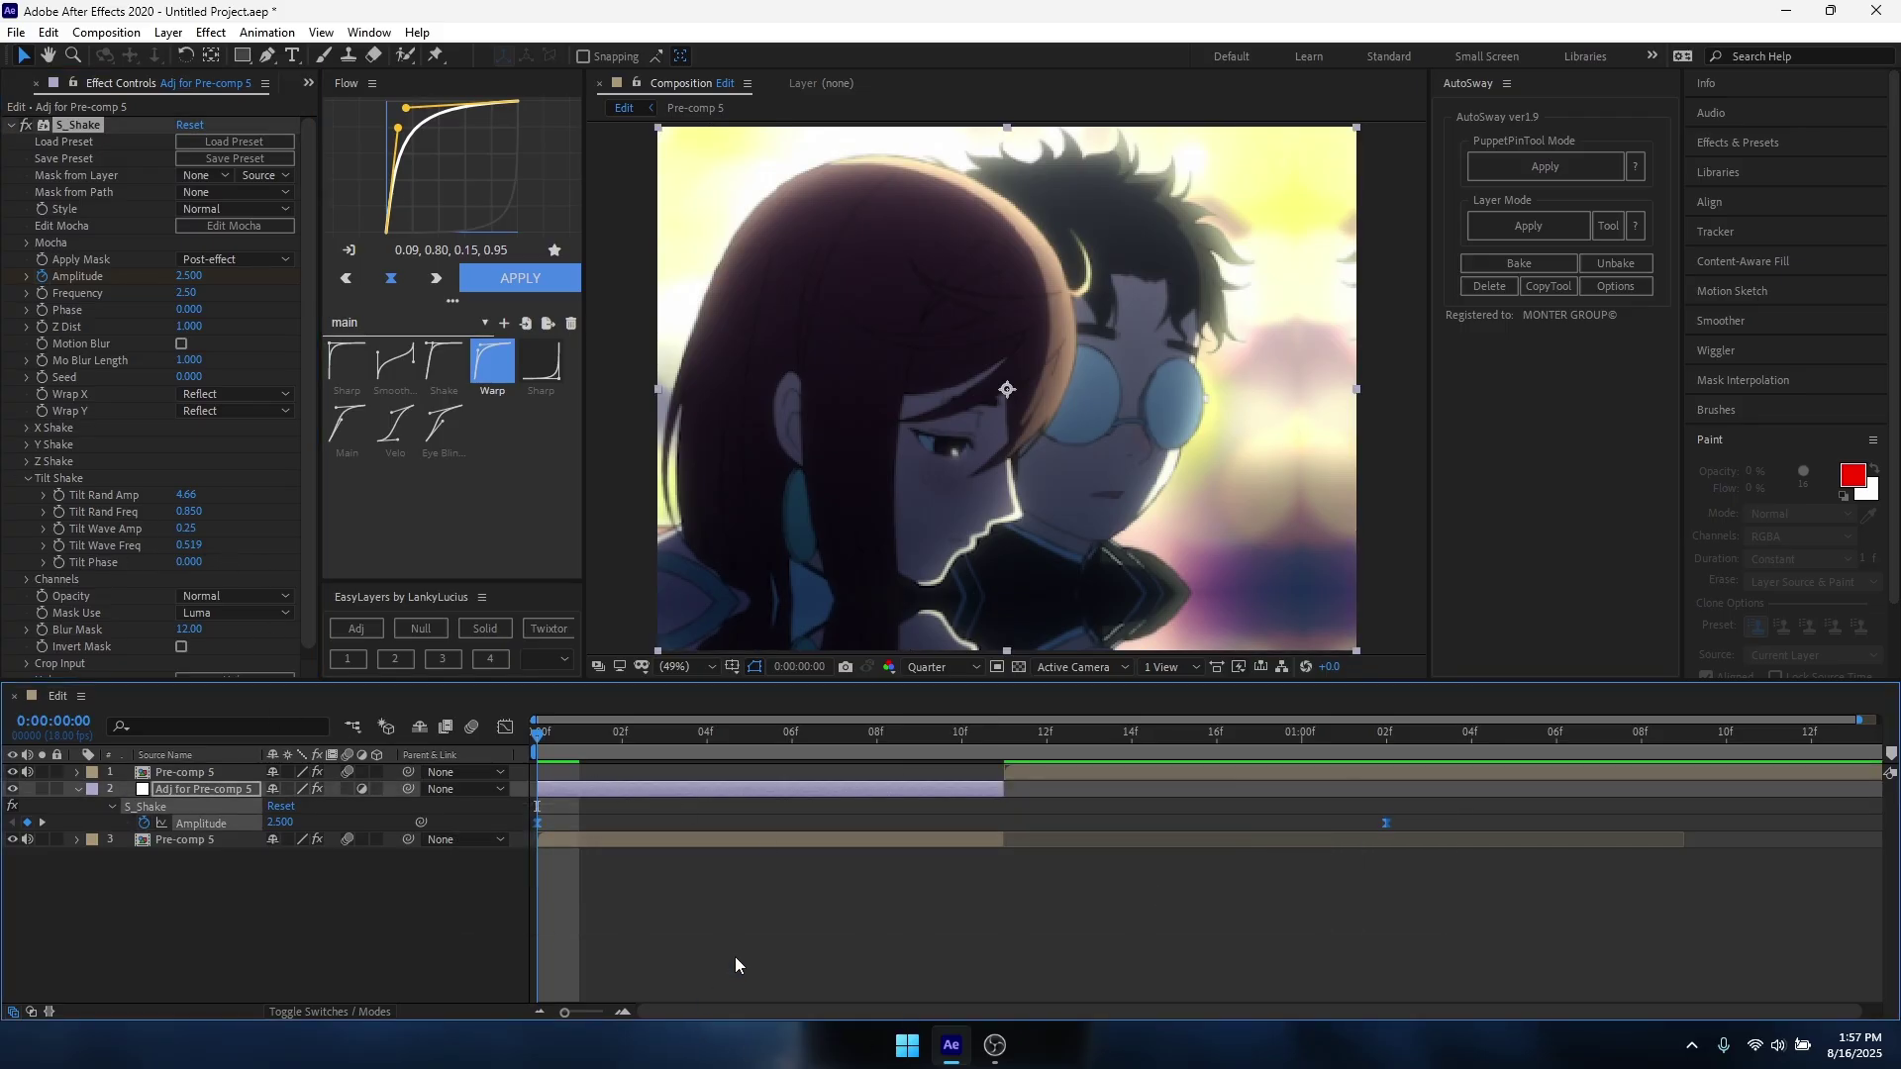
{"action": "left_click", "coordinate": [502, 726]}
{"action": "left_click_drag", "start_coordinate": [677, 866], "coordinate": [527, 772]}
{"action": "left_click_drag", "start_coordinate": [818, 780], "coordinate": [590, 952]}
{"action": "left_click_drag", "start_coordinate": [1104, 959], "coordinate": [1072, 959]}
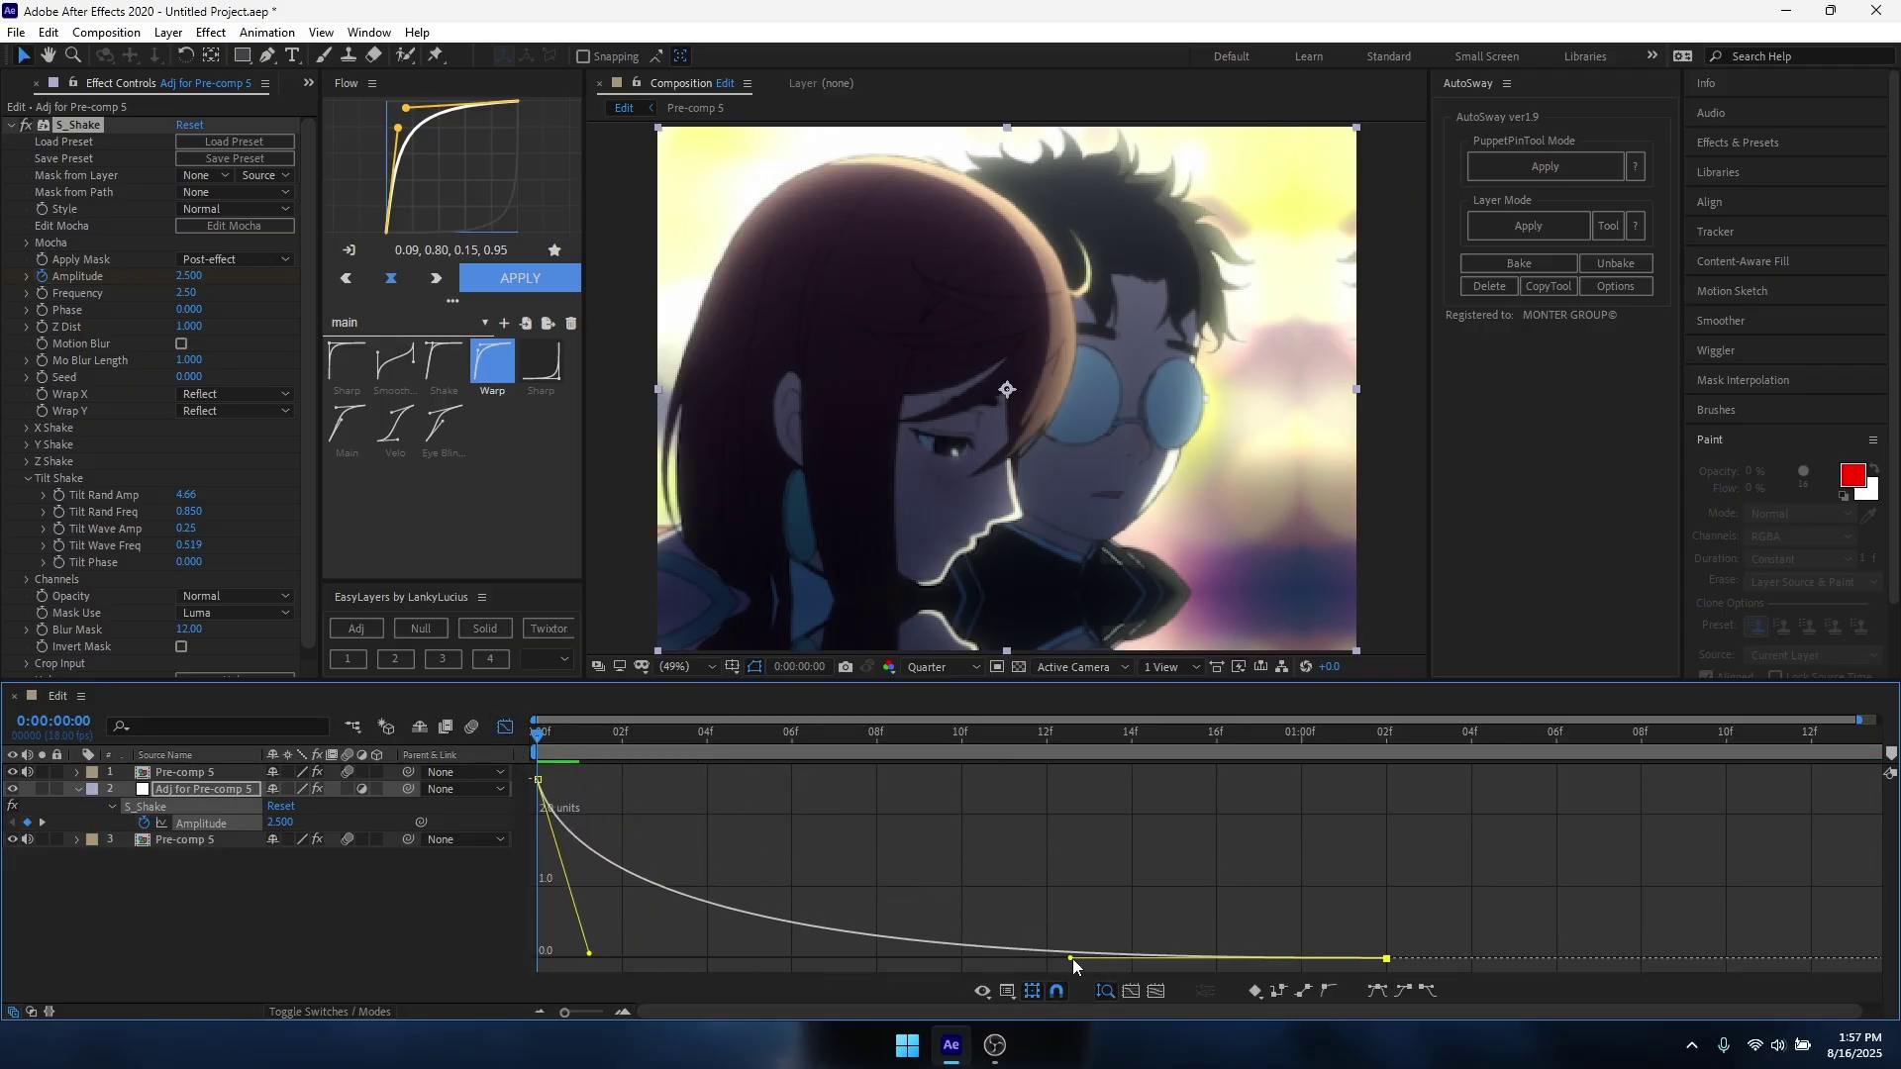
{"action": "key", "text": "space"}
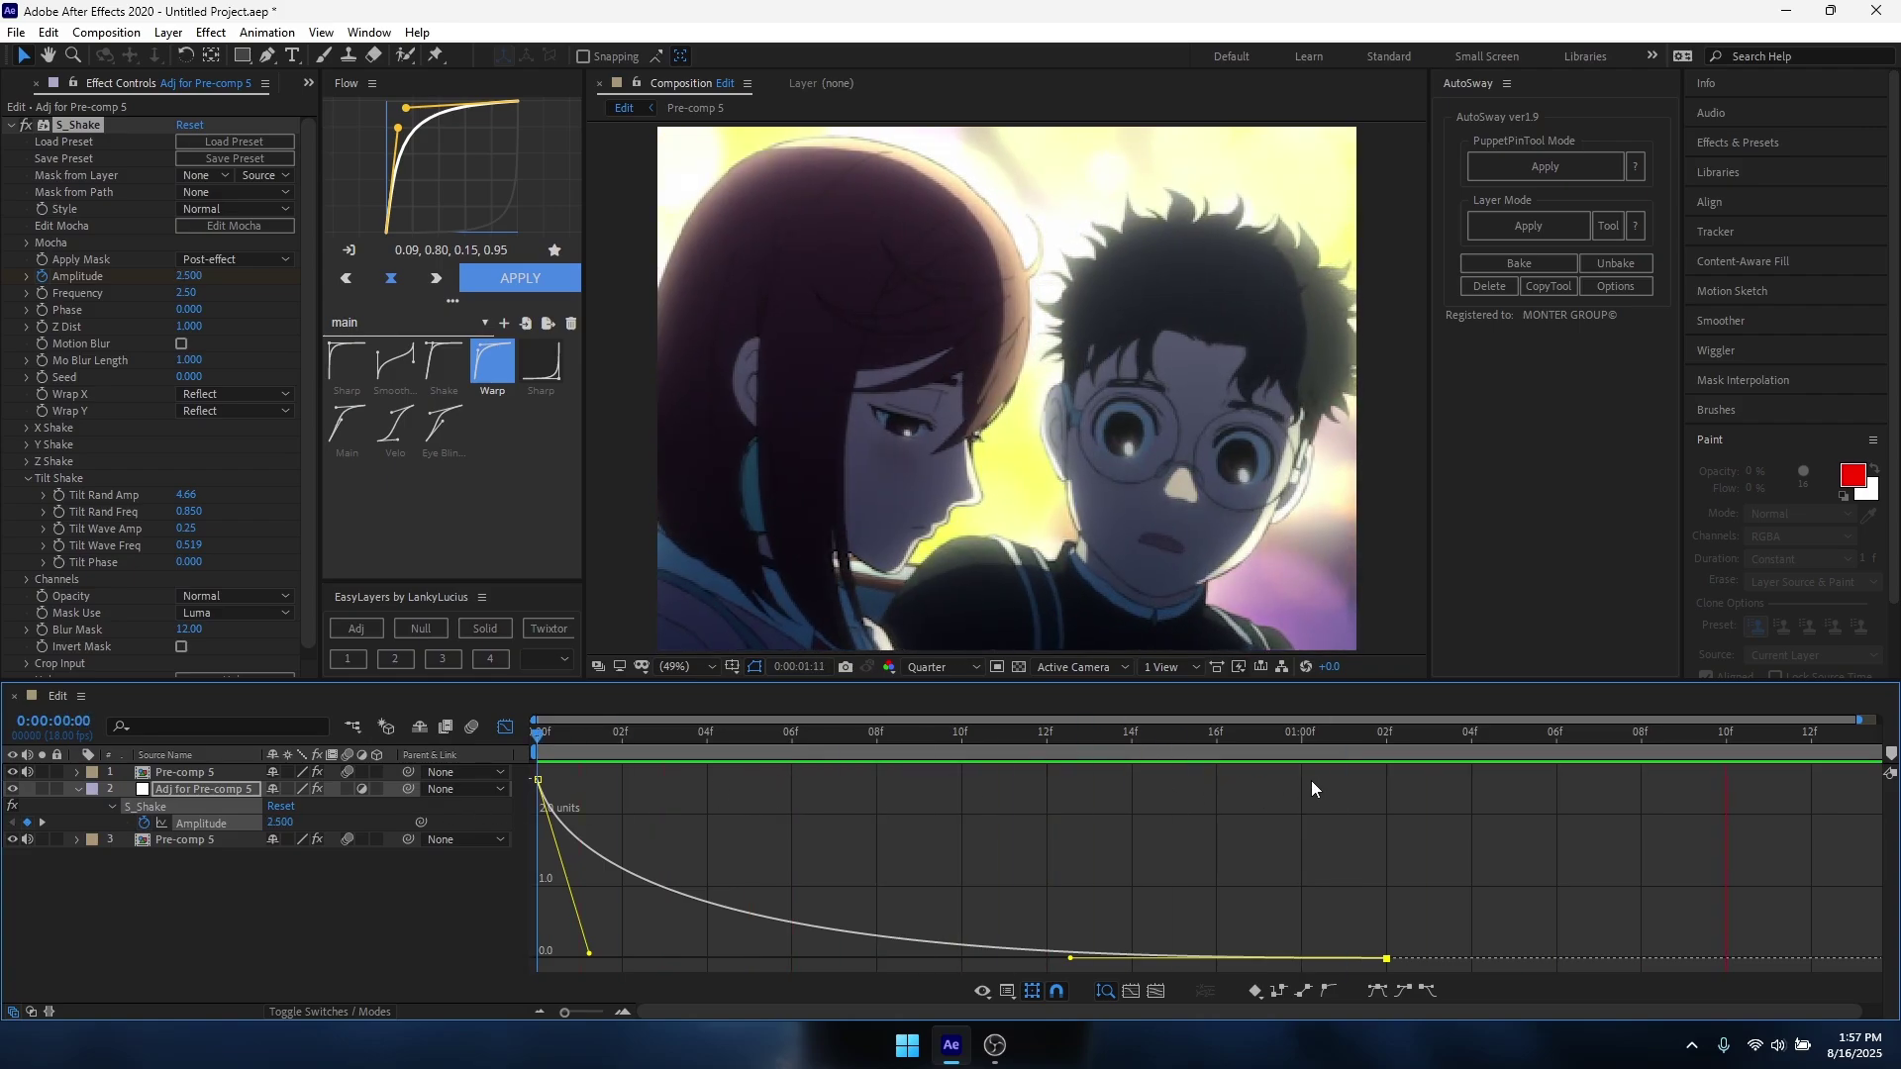
{"action": "key", "text": "space"}
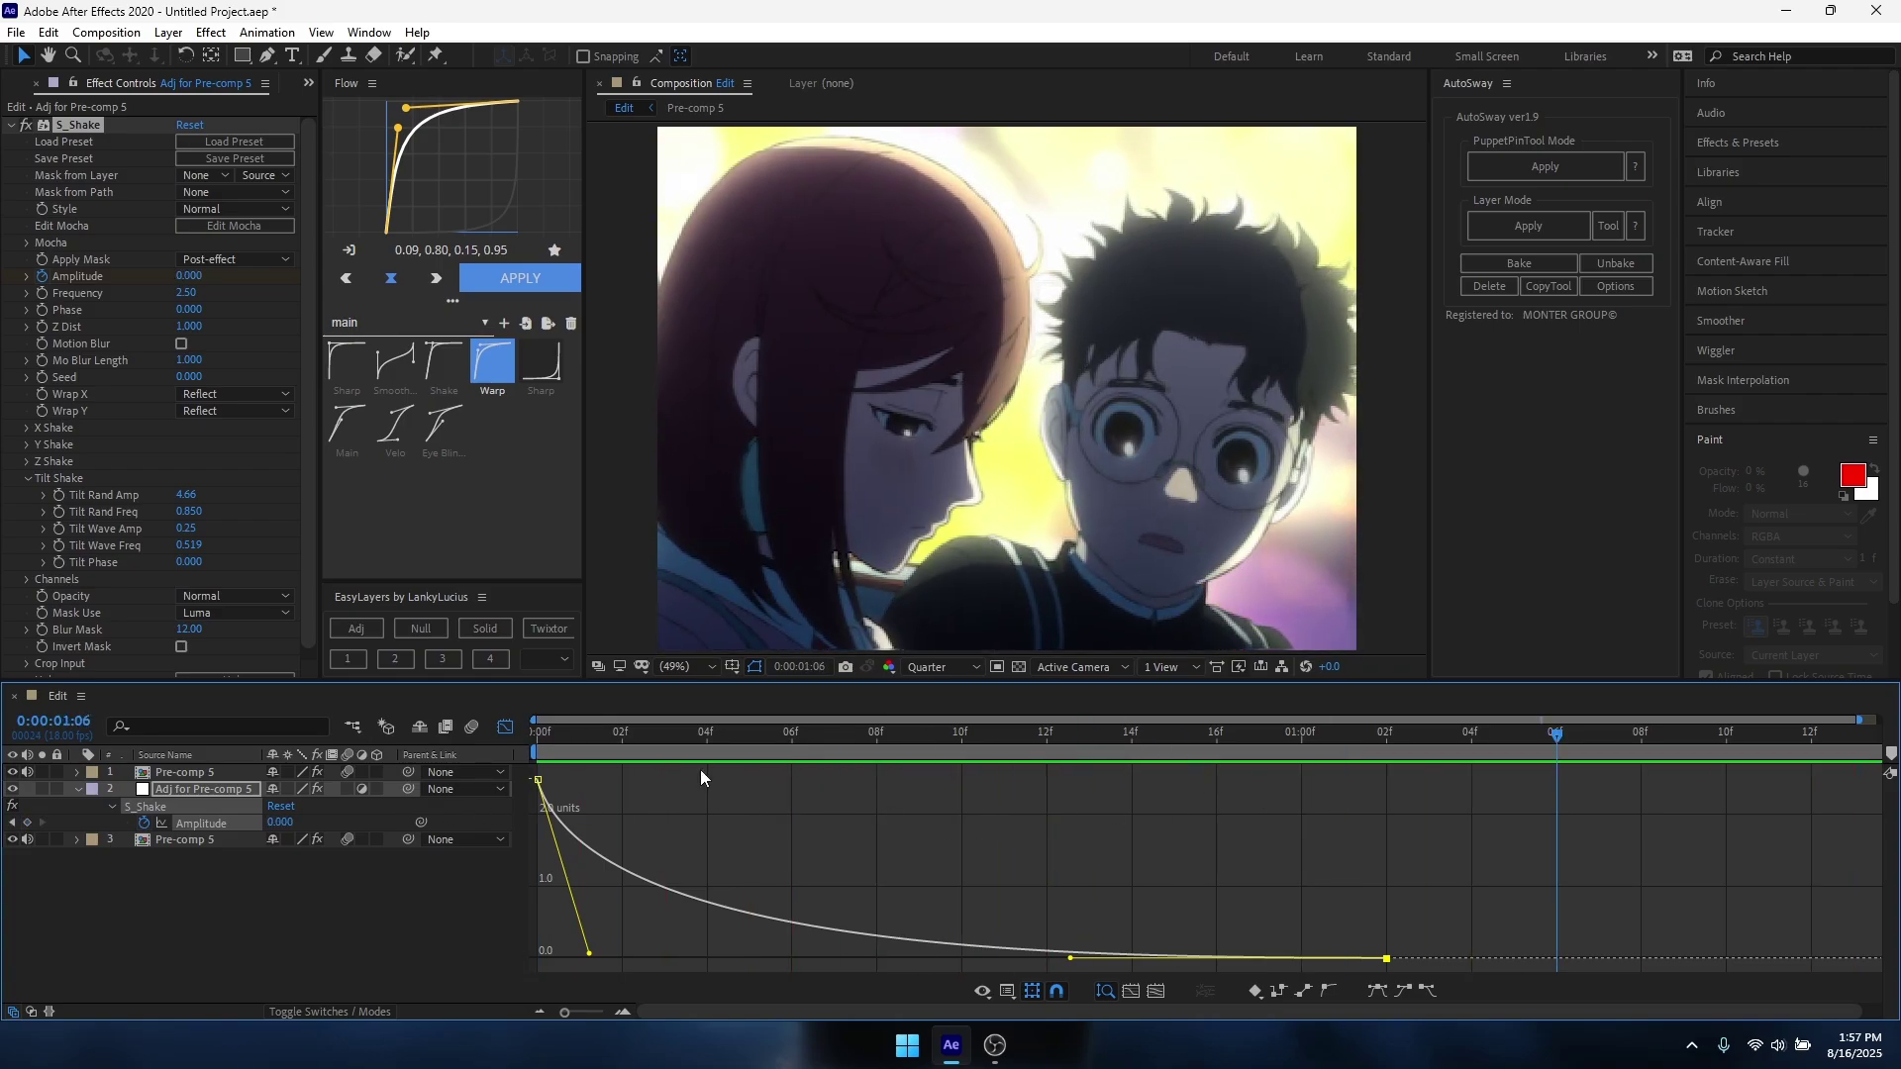
{"action": "left_click", "coordinate": [508, 729]}
{"action": "left_click", "coordinate": [1093, 982]}
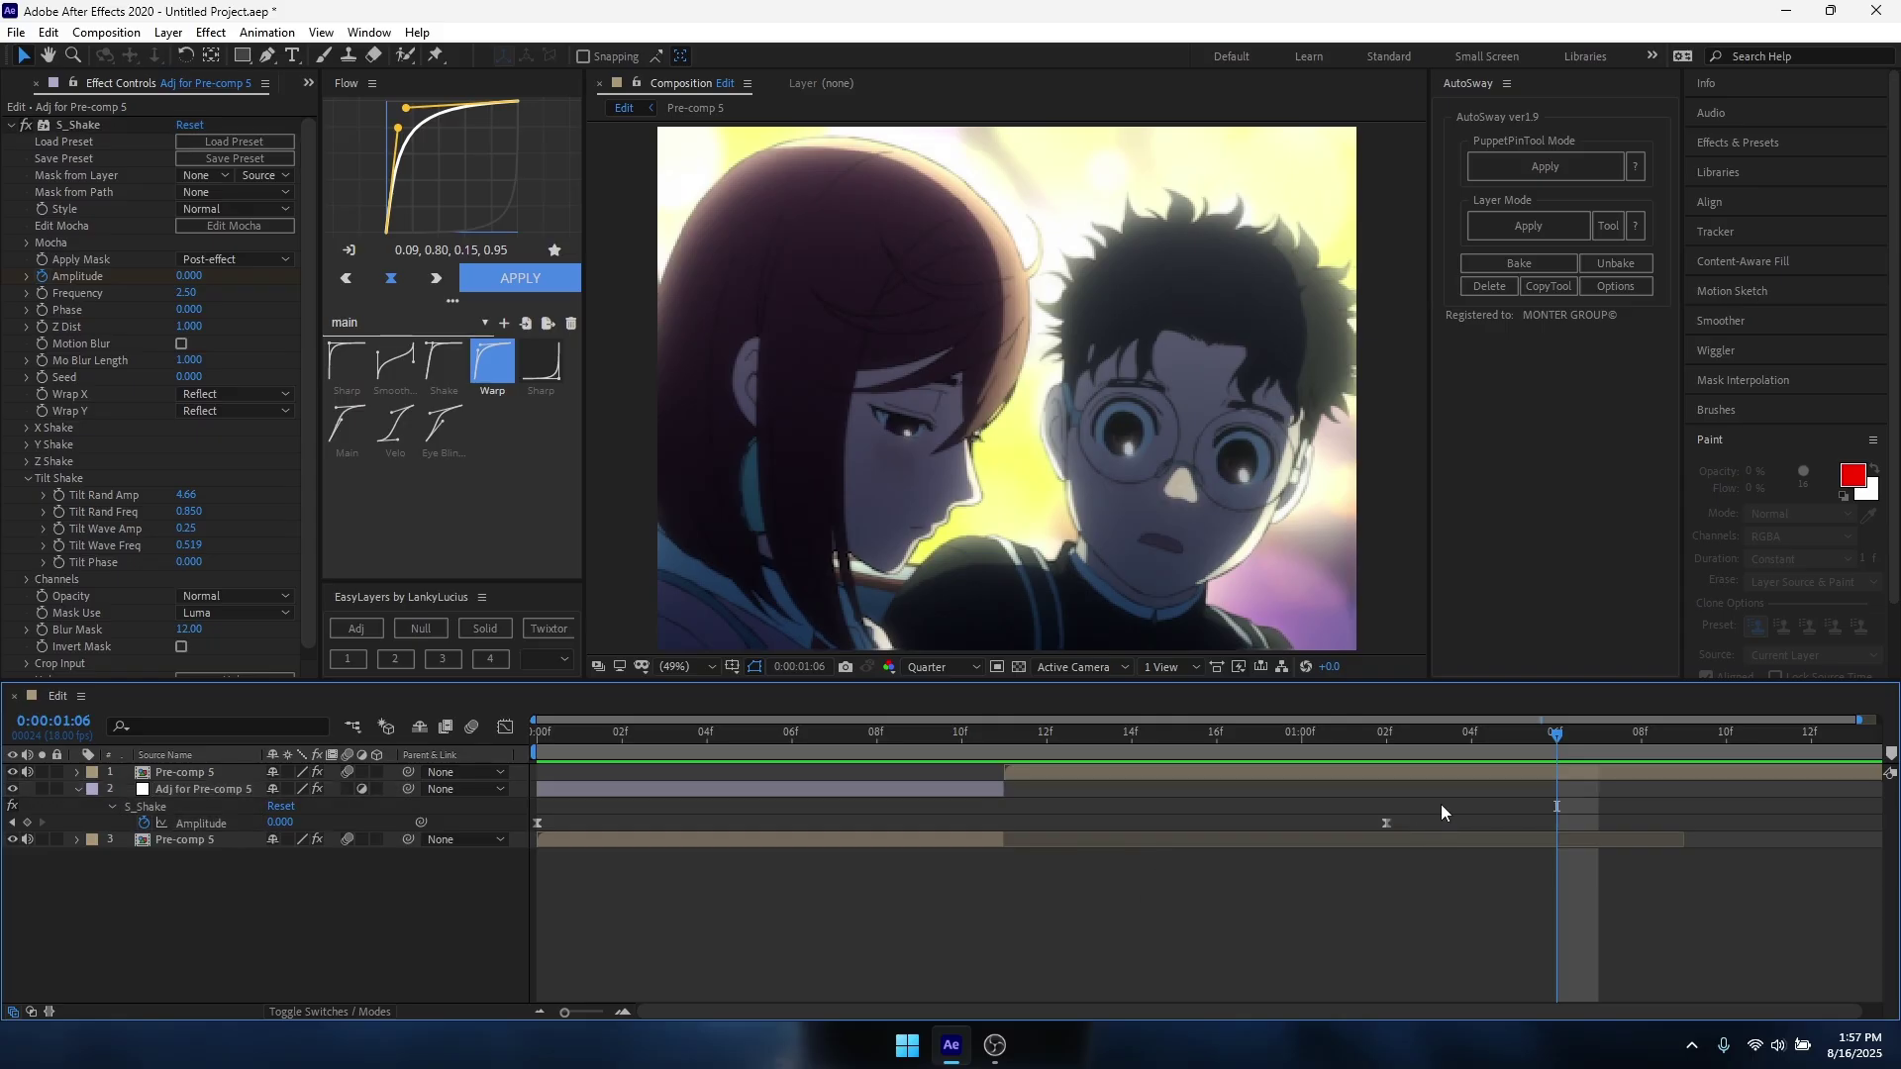
Apply the Warp easing preset (0.09, 0.80, 0.15, 0.95) to both Amplitude keyframes and return to the first frame.
{"action": "left_click_drag", "start_coordinate": [1445, 806], "coordinate": [506, 908]}
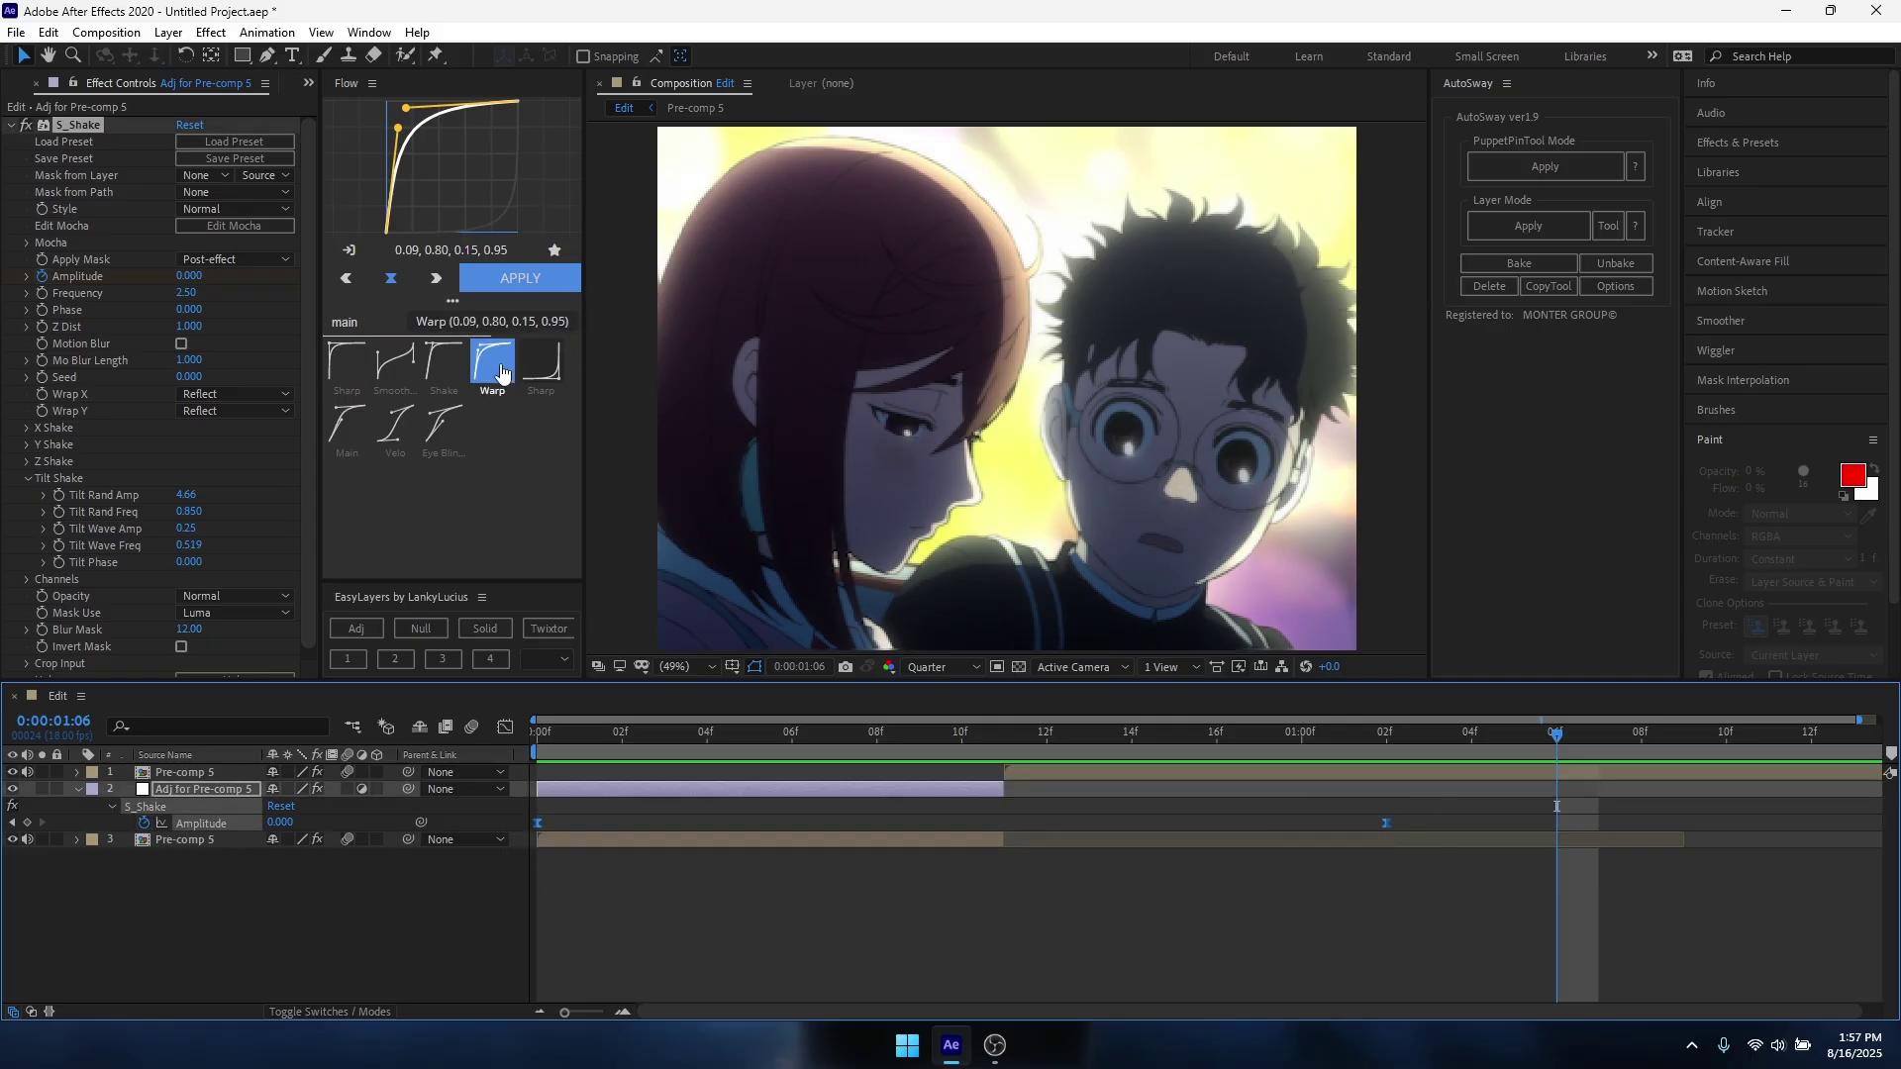
{"action": "left_click", "coordinate": [498, 374]}
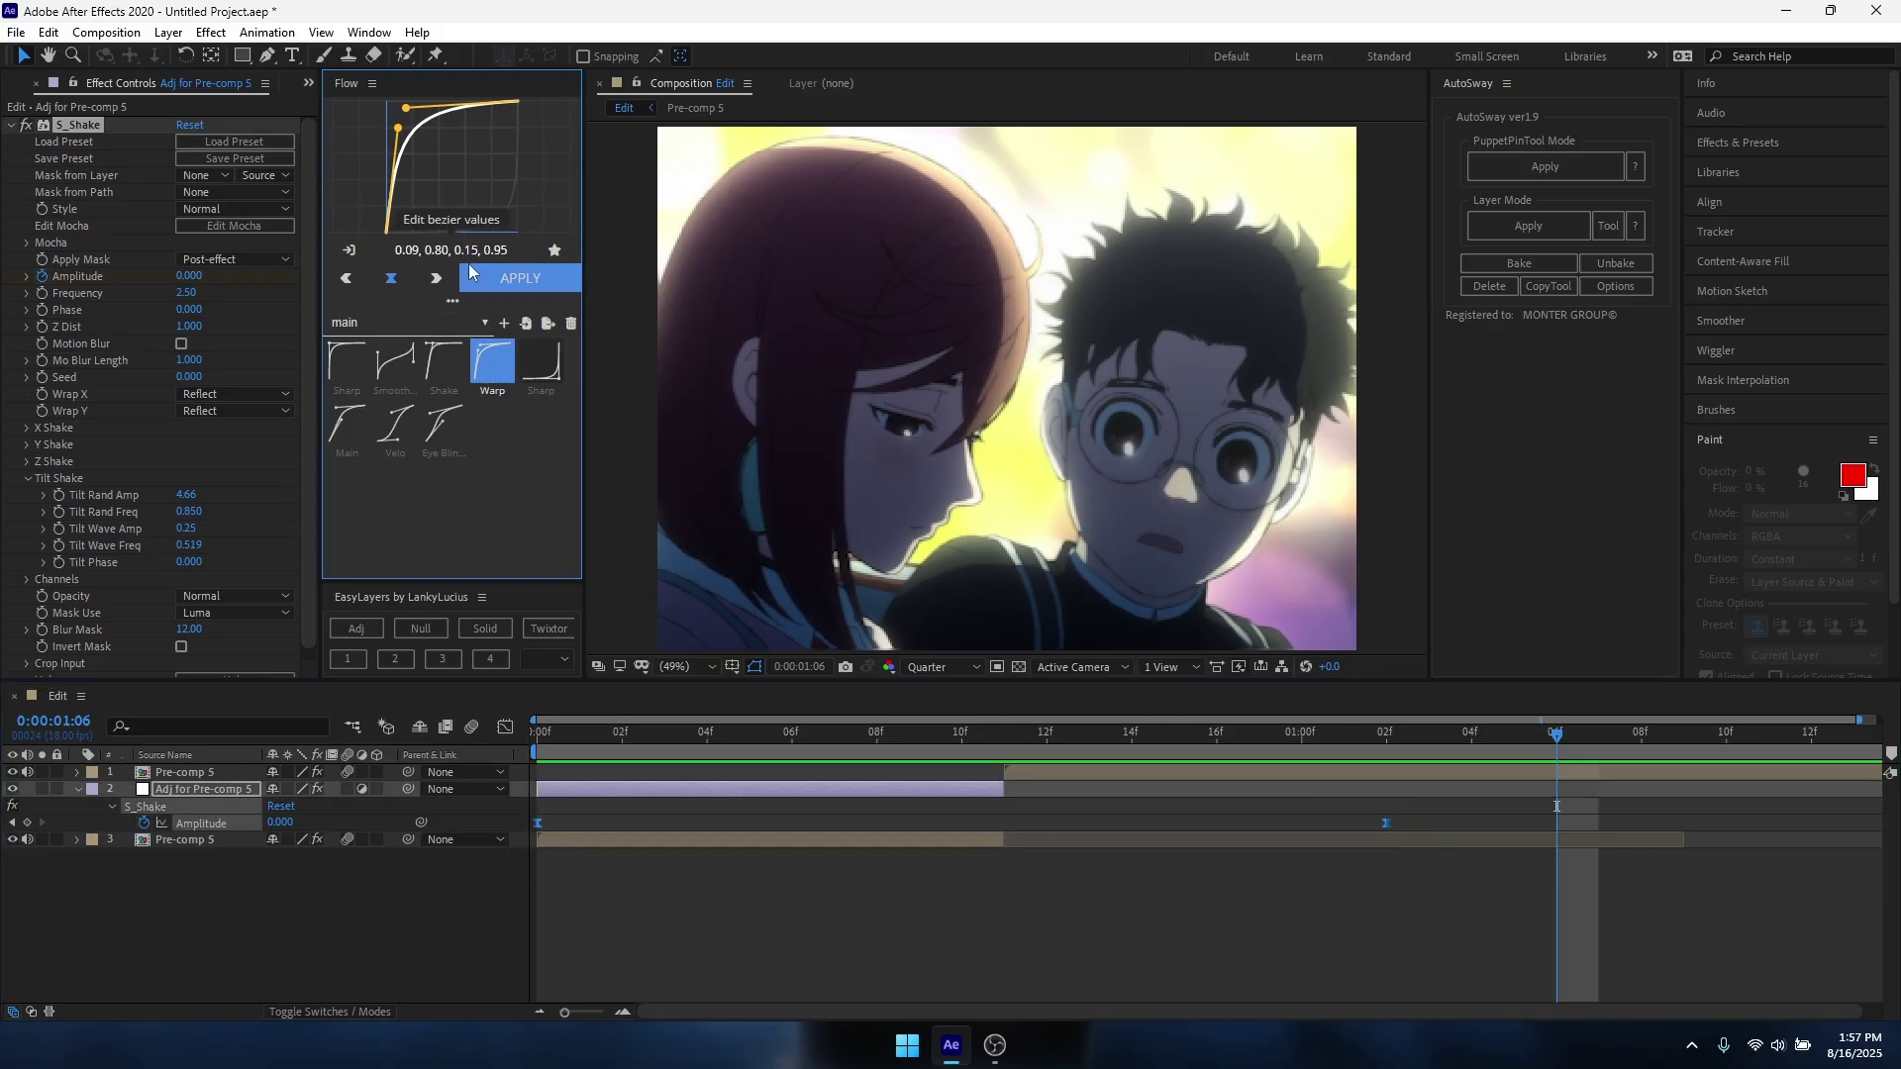
{"action": "left_click", "coordinate": [532, 280]}
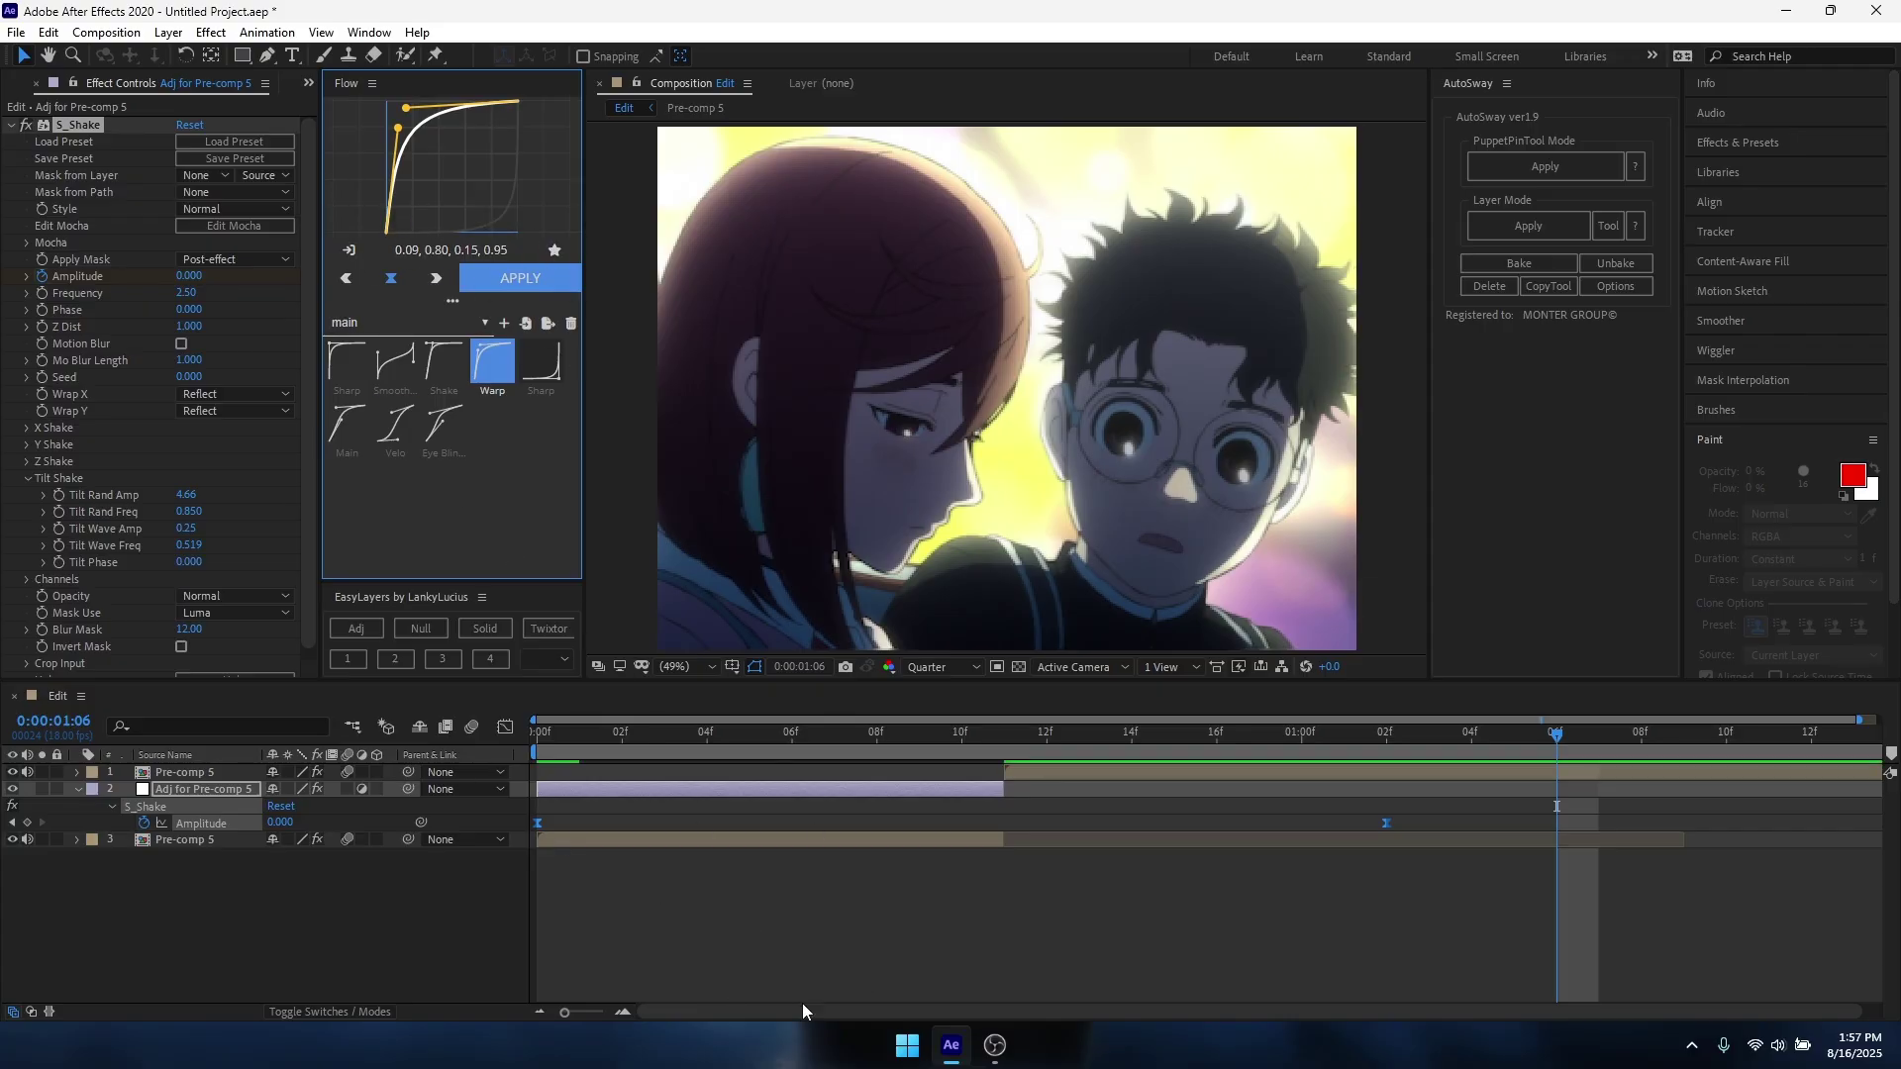
{"action": "left_click", "coordinate": [670, 890]}
{"action": "key", "text": "Home"}
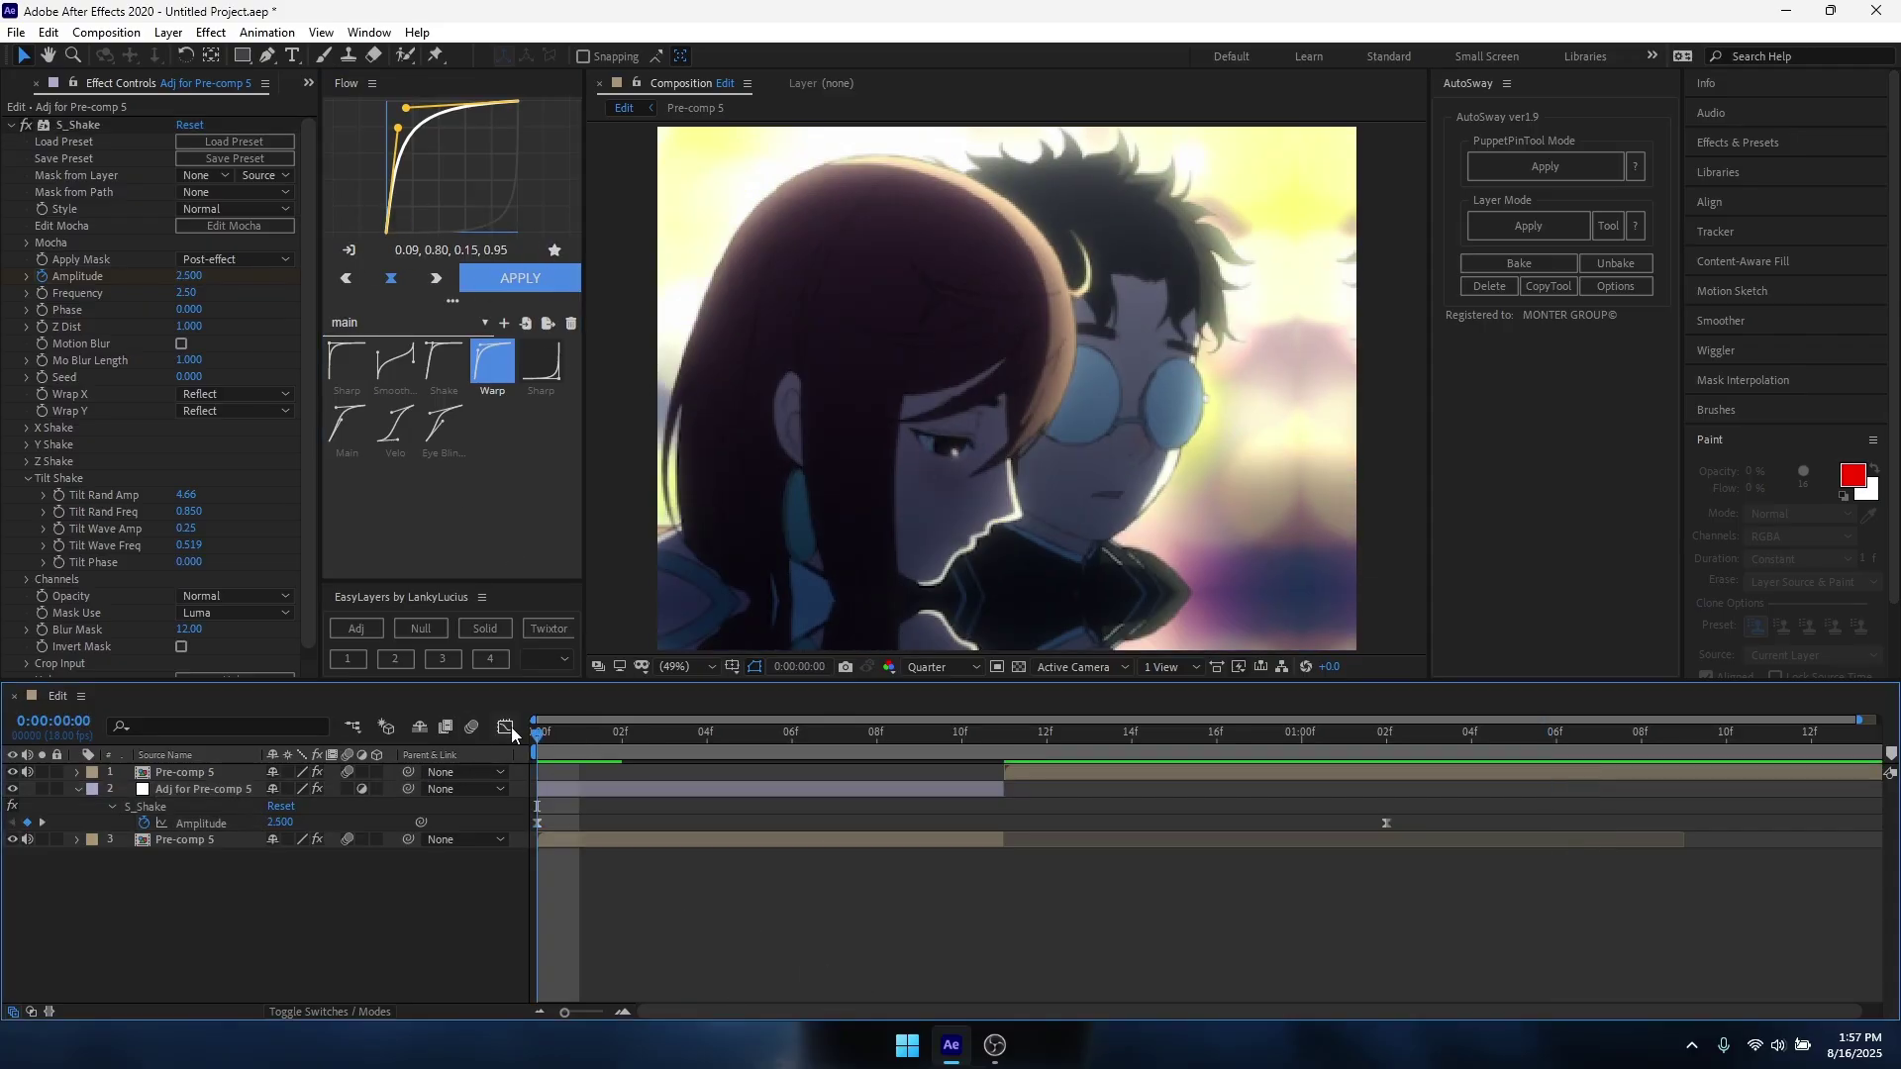
Examine the Amplitude curve in the graph editor and preview the shake.
{"action": "left_click_drag", "start_coordinate": [1443, 876], "coordinate": [530, 814]}
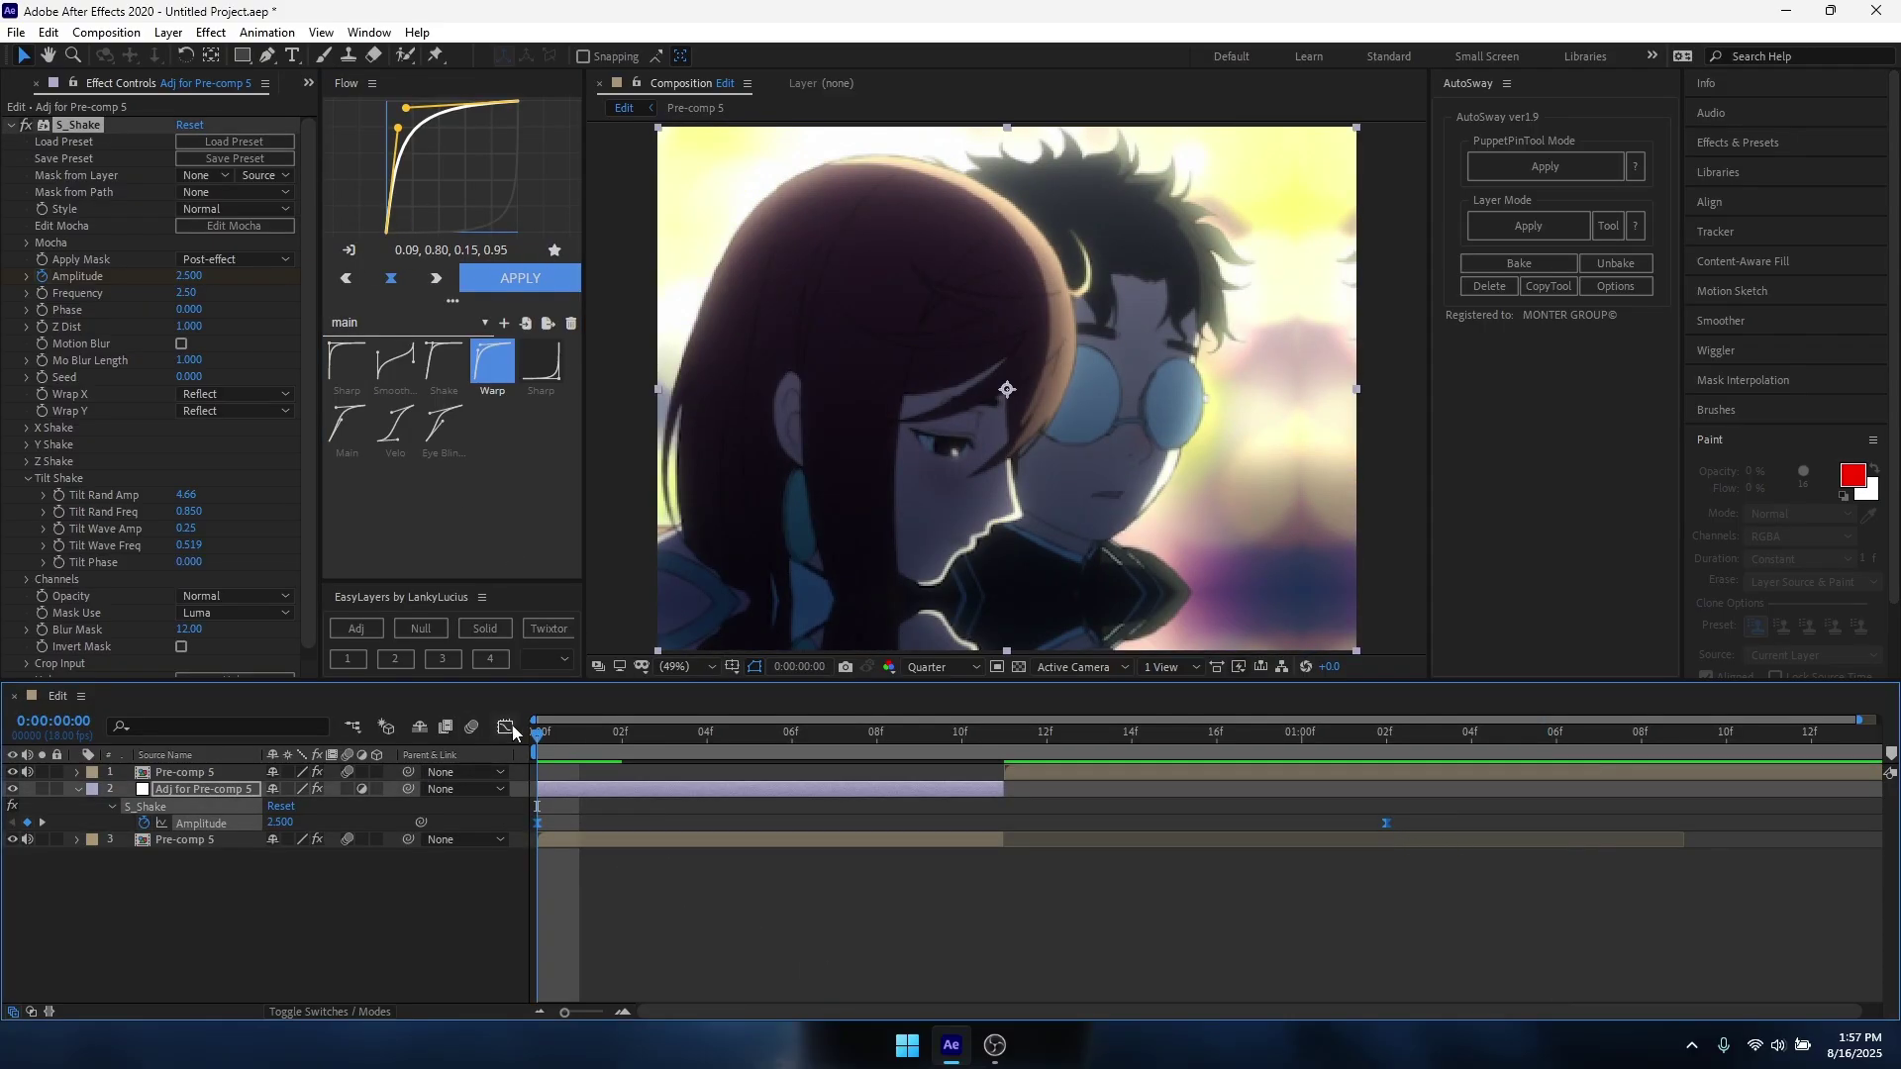
{"action": "key", "text": "shift+F3"}
{"action": "key", "text": "space"}
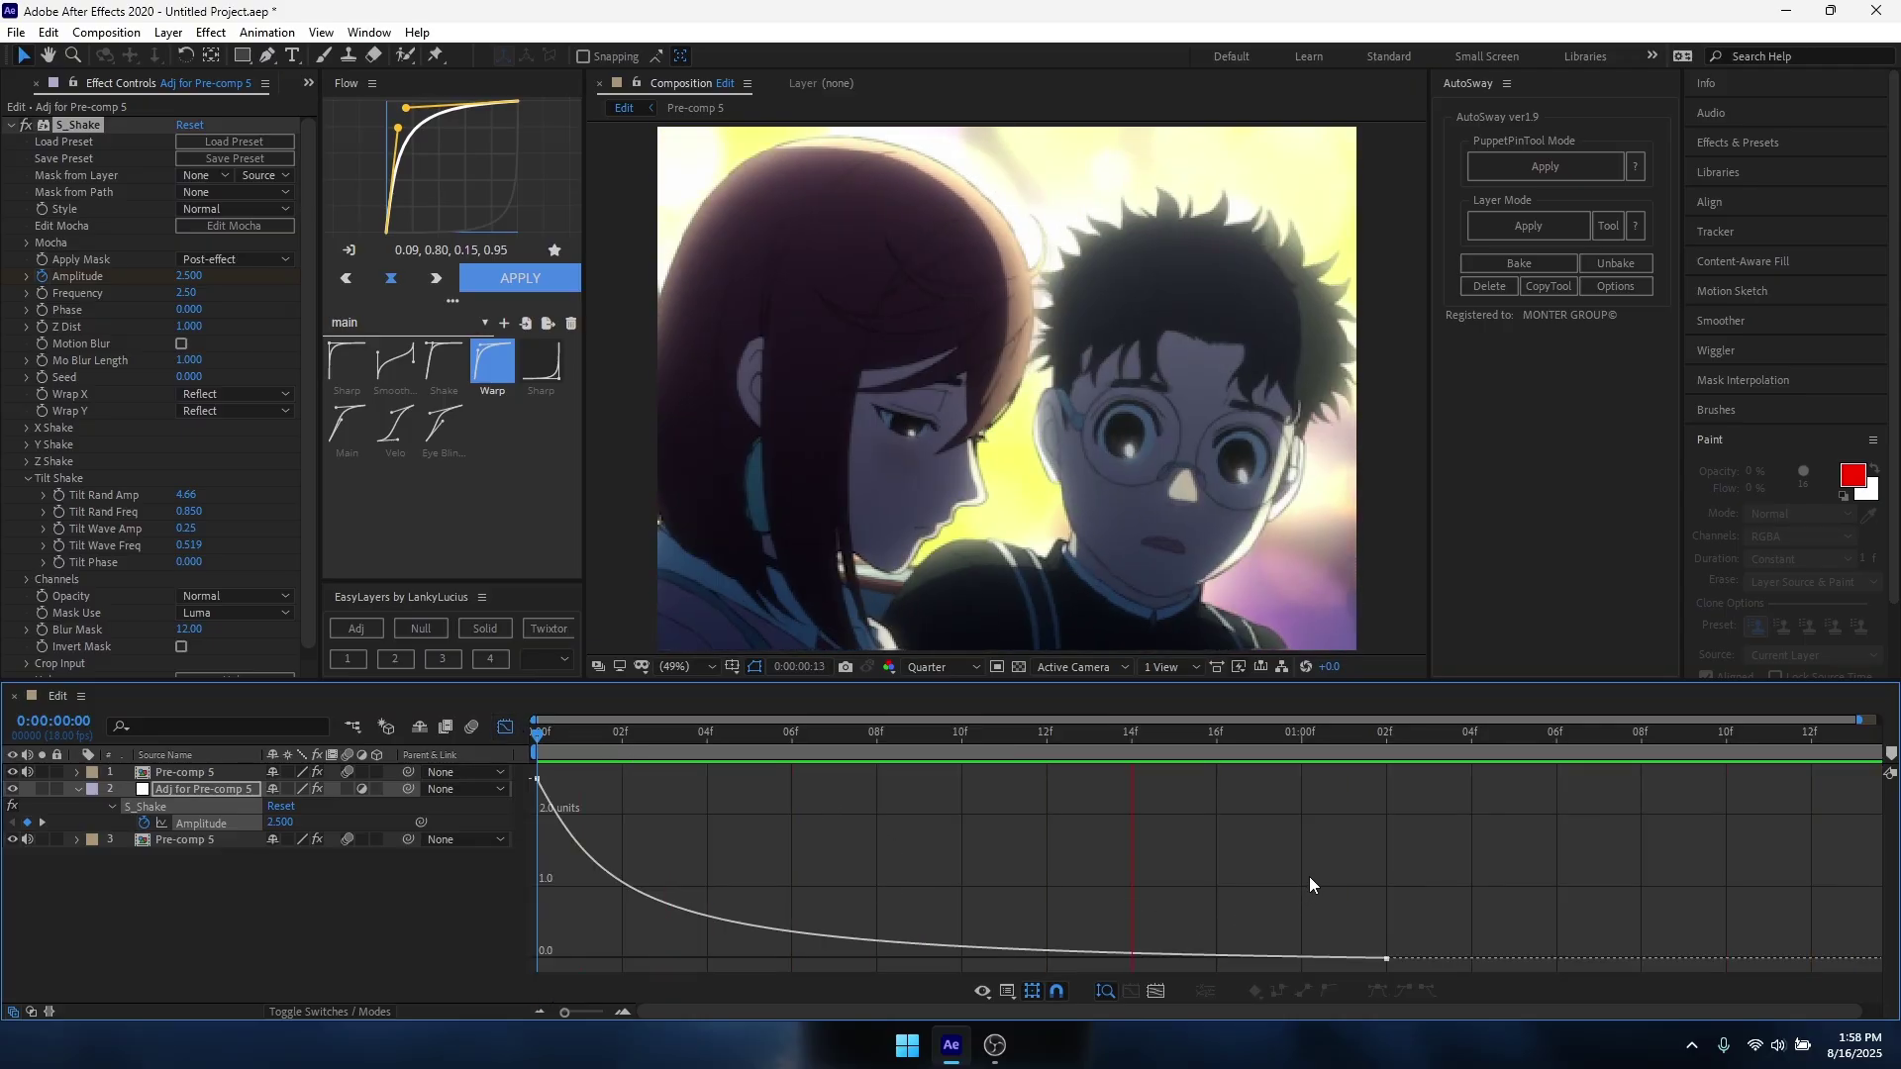
{"action": "key", "text": "space"}
{"action": "key", "text": "shift+F3"}
{"action": "left_click", "coordinate": [847, 916]}
{"action": "key", "text": "s"}
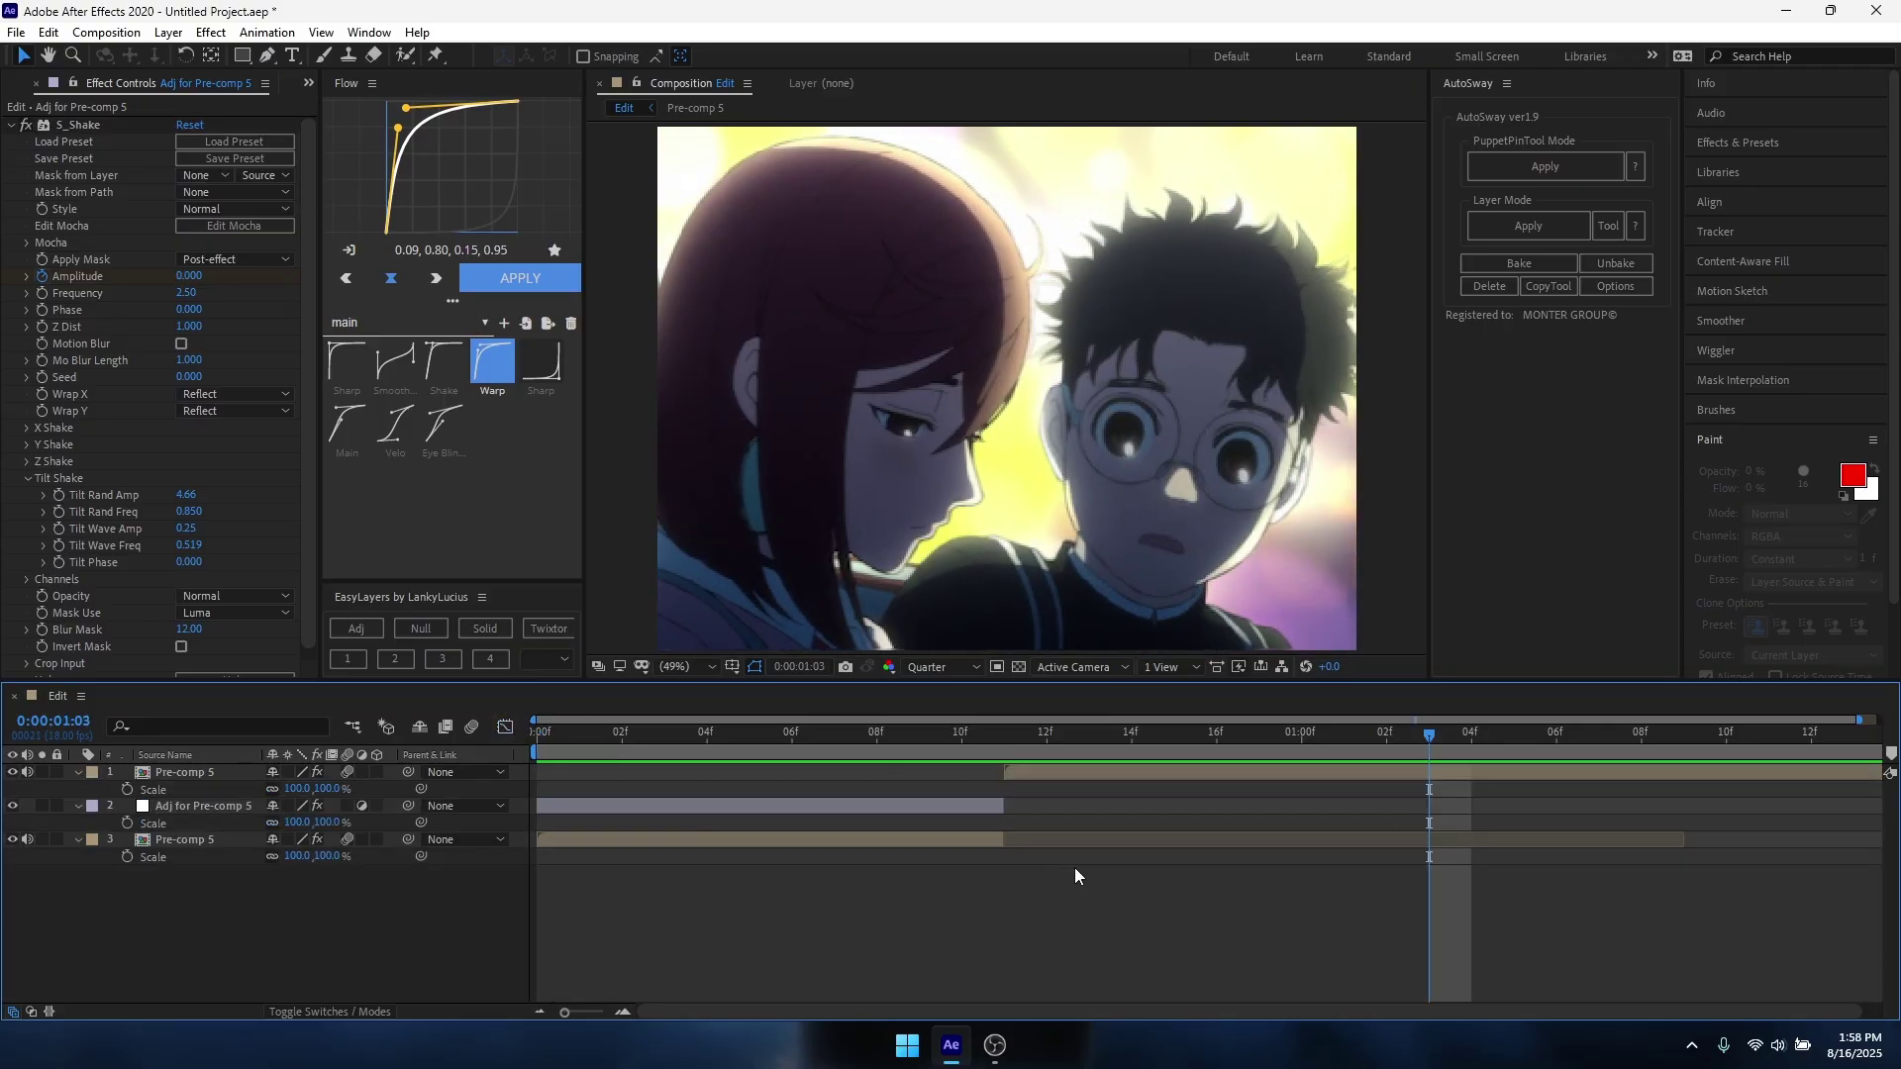
{"action": "key", "text": "s"}
Copy the adjustment layer above the upper Pre-comp 5 layer and align its start with that clip at frame 11.
{"action": "left_click", "coordinate": [1023, 787]}
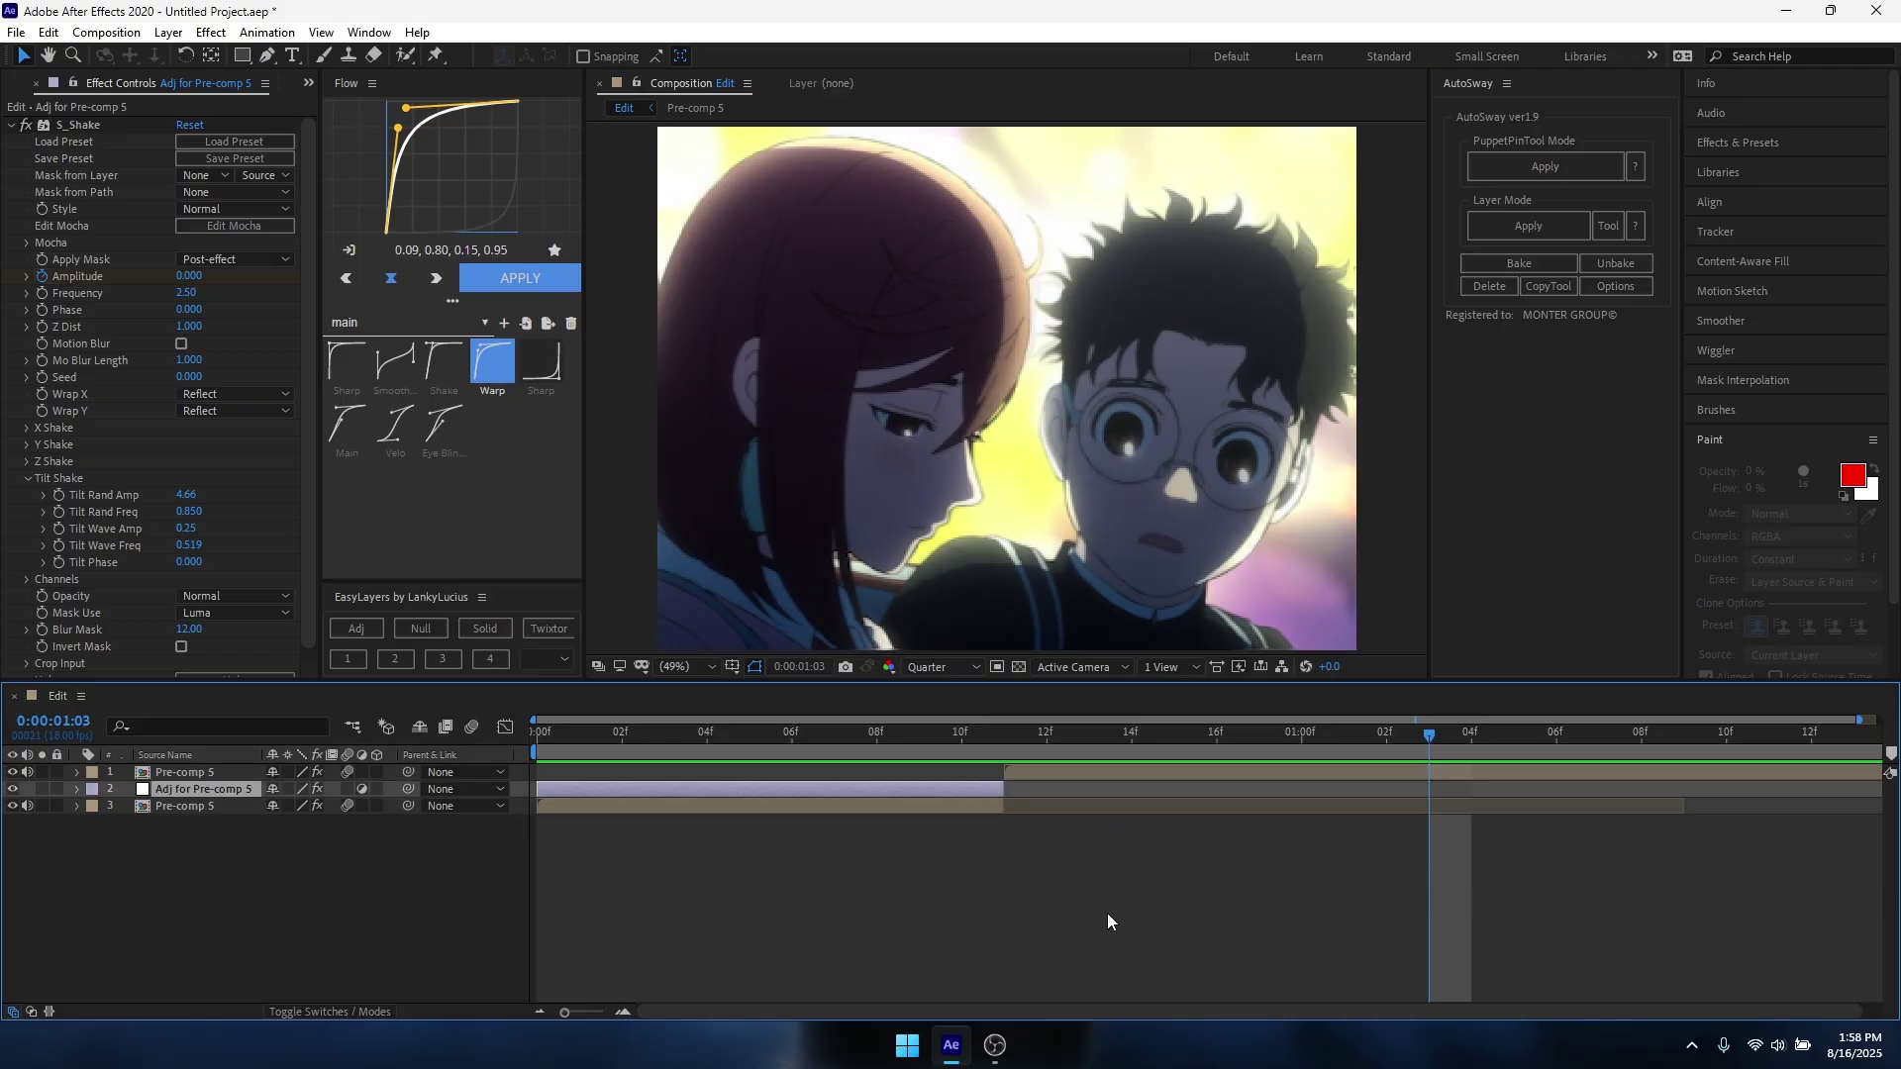
{"action": "left_click", "coordinate": [1035, 776]}
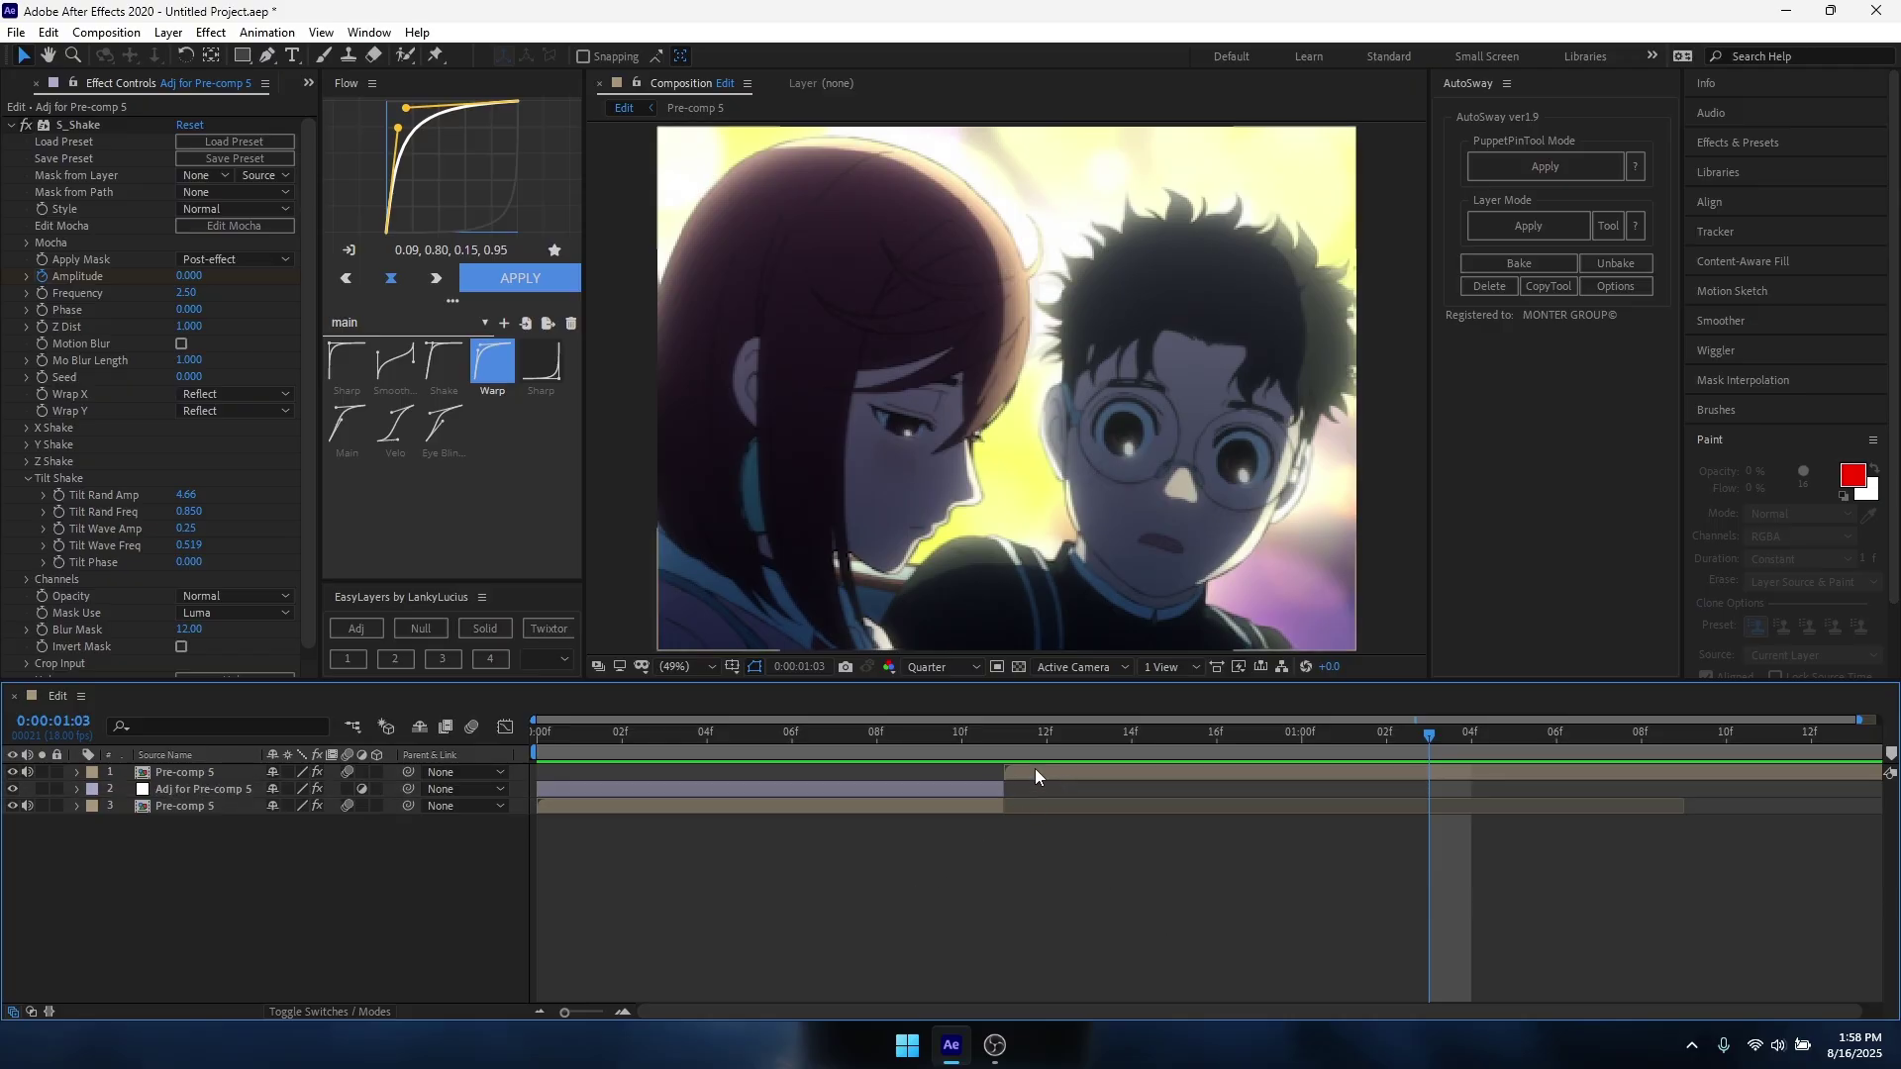
{"action": "key", "text": "ctrl+v"}
{"action": "left_click_drag", "start_coordinate": [879, 777], "coordinate": [1348, 778]}
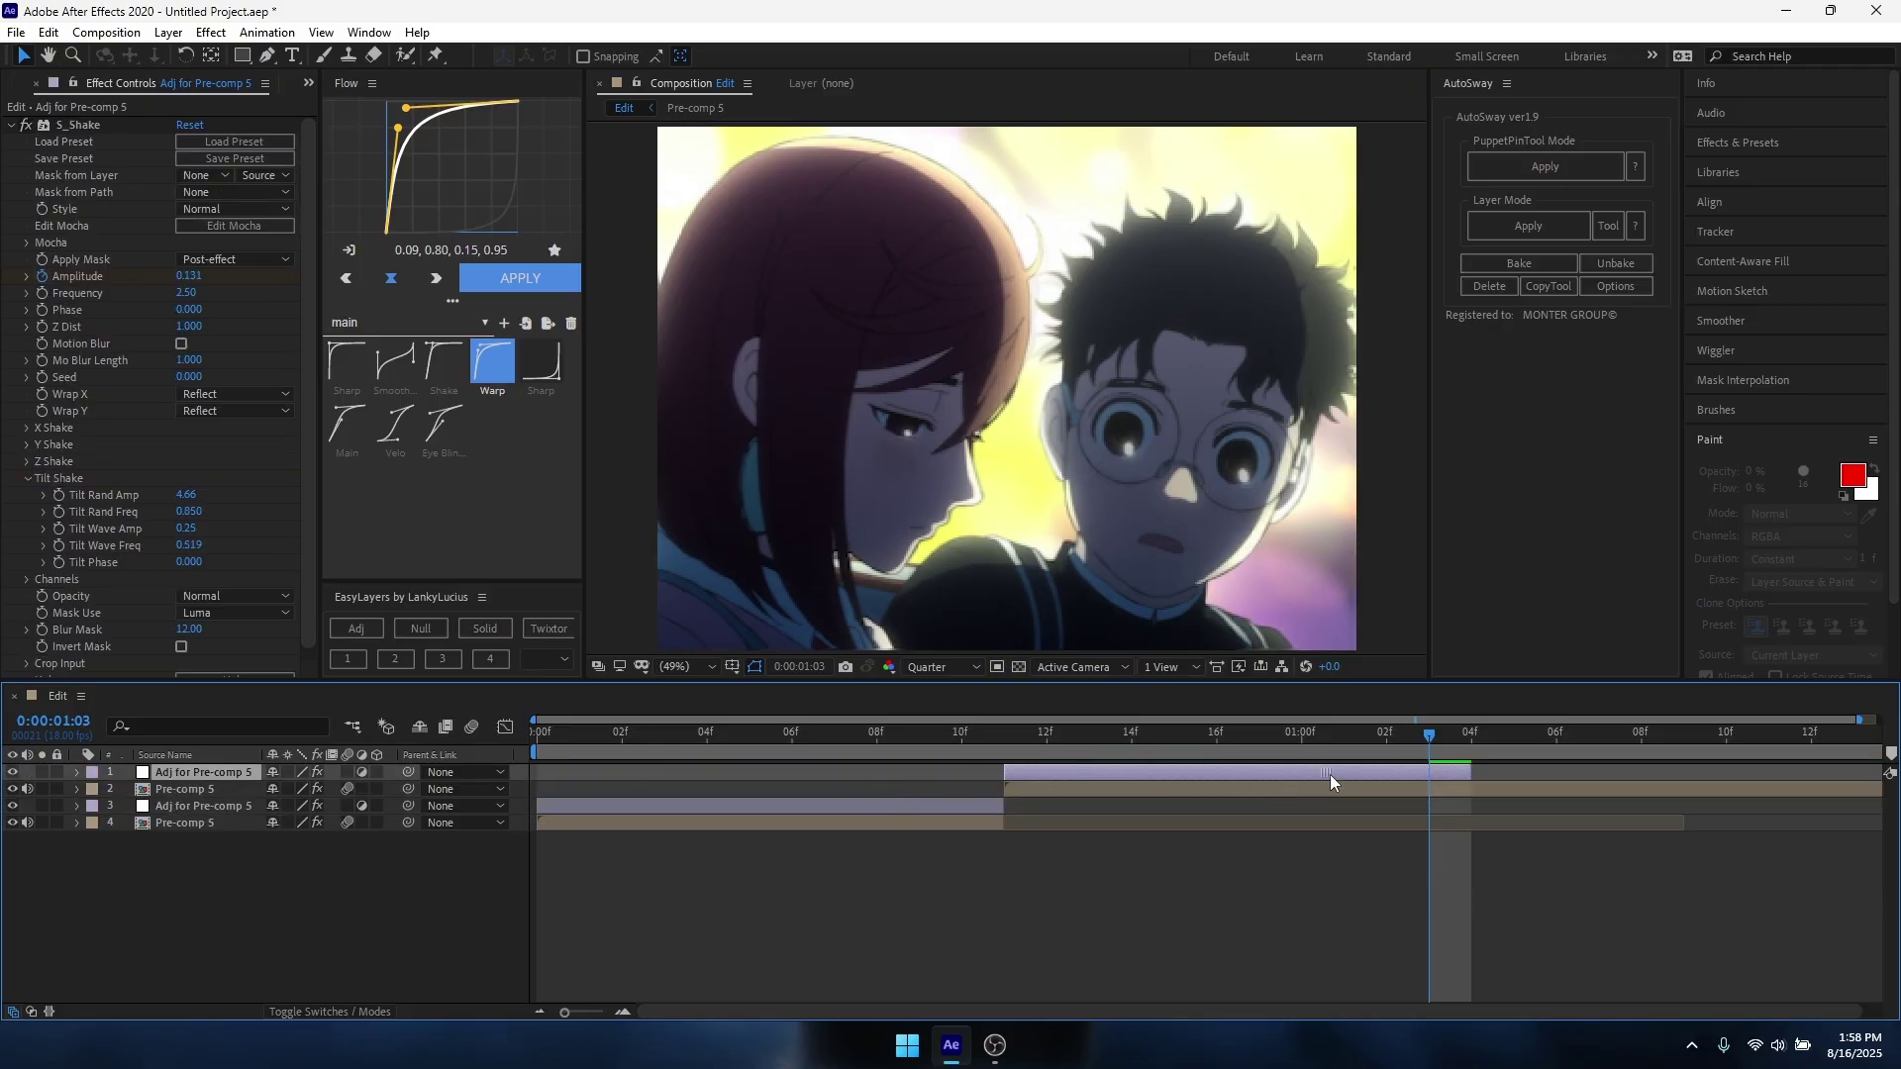
Extend the copied adjustment layer to the composition's end and pull its start back to frame 9.
{"action": "left_click_drag", "start_coordinate": [1472, 772], "coordinate": [1871, 778]}
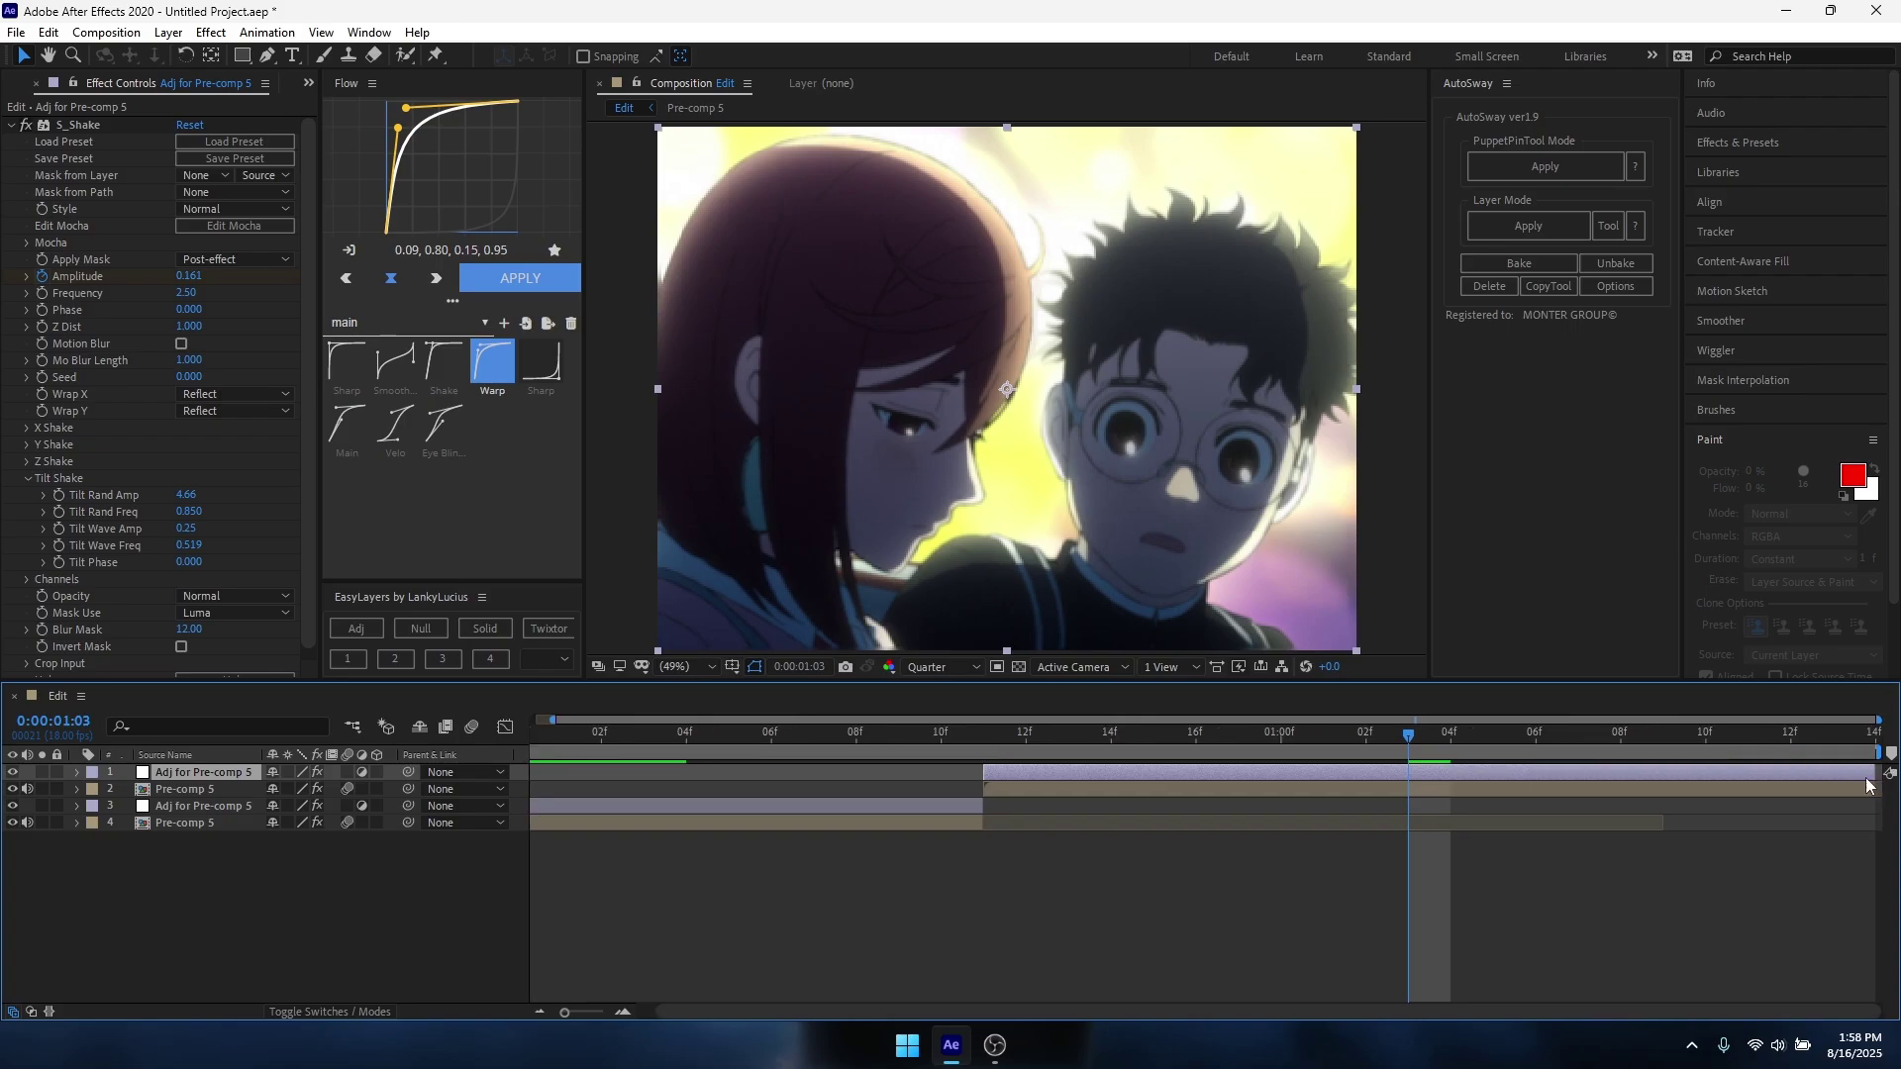
{"action": "key", "text": "minus"}
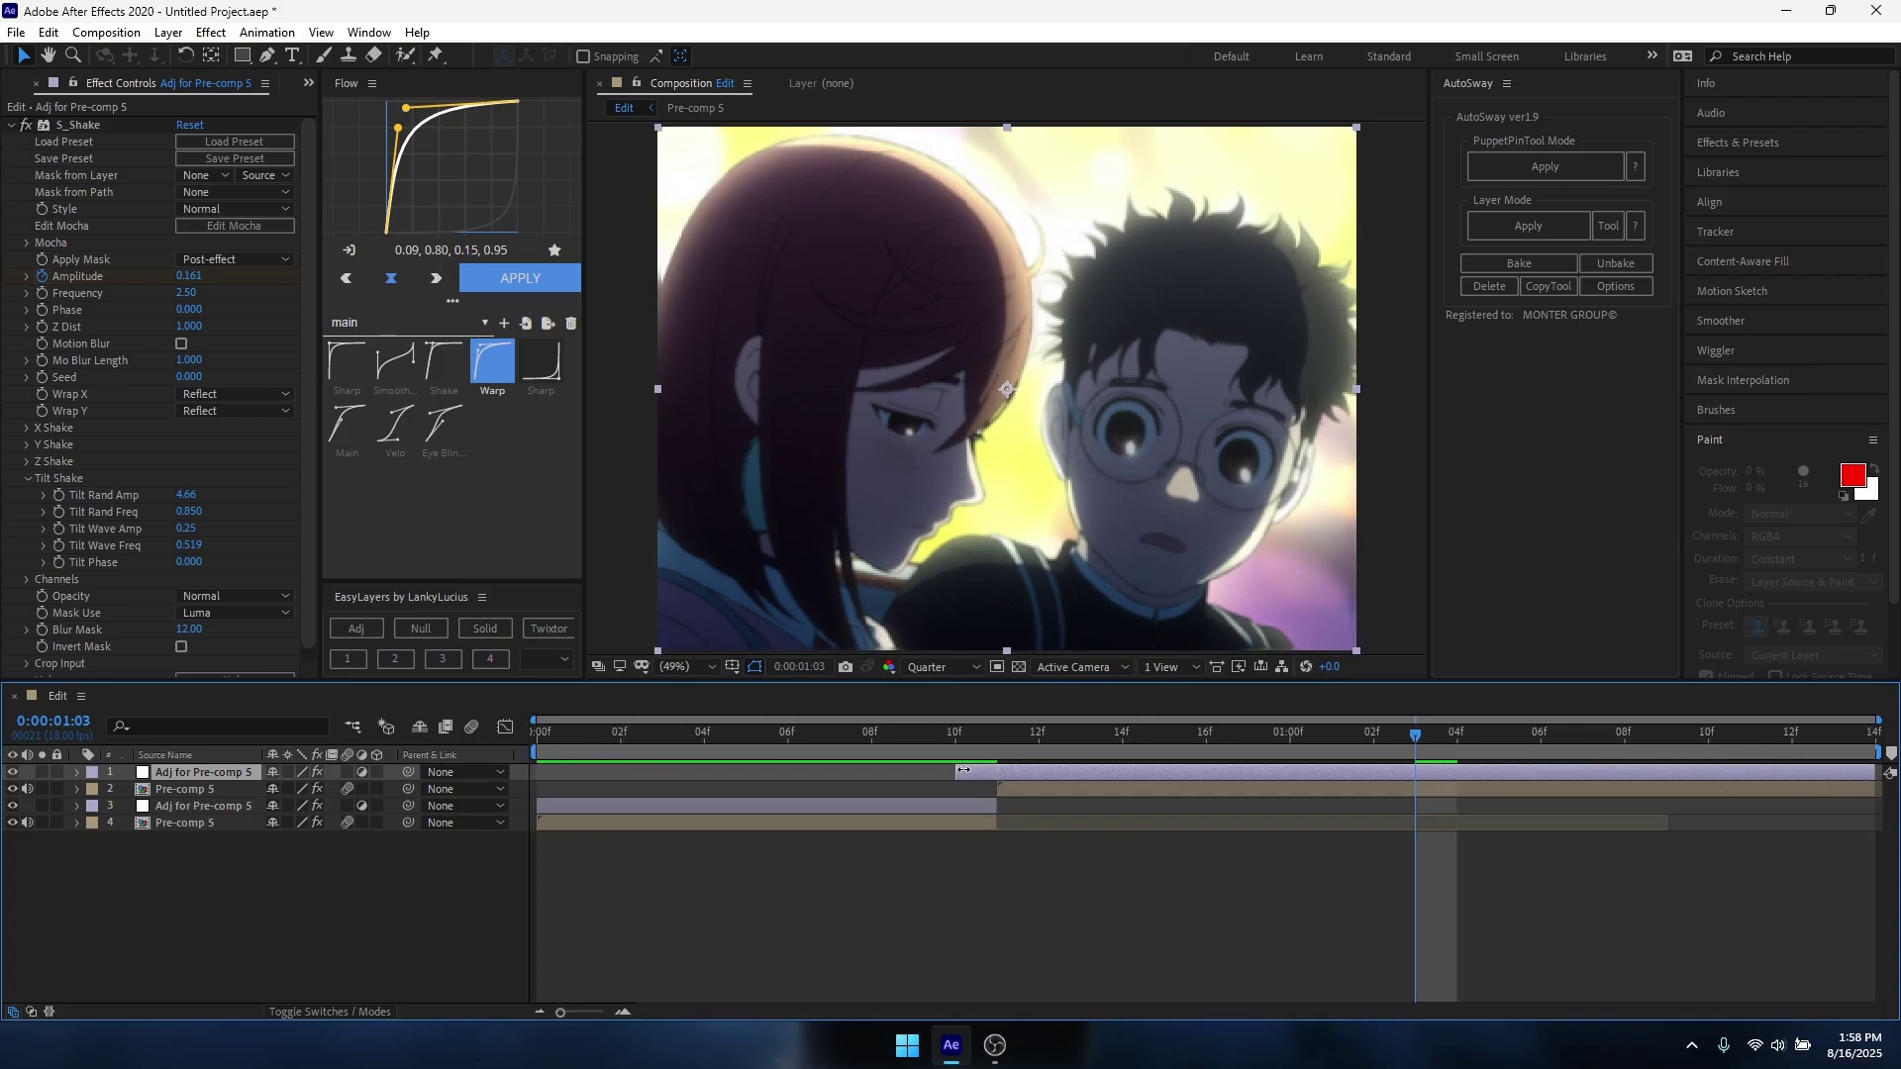
{"action": "left_click_drag", "start_coordinate": [930, 772], "coordinate": [885, 758]}
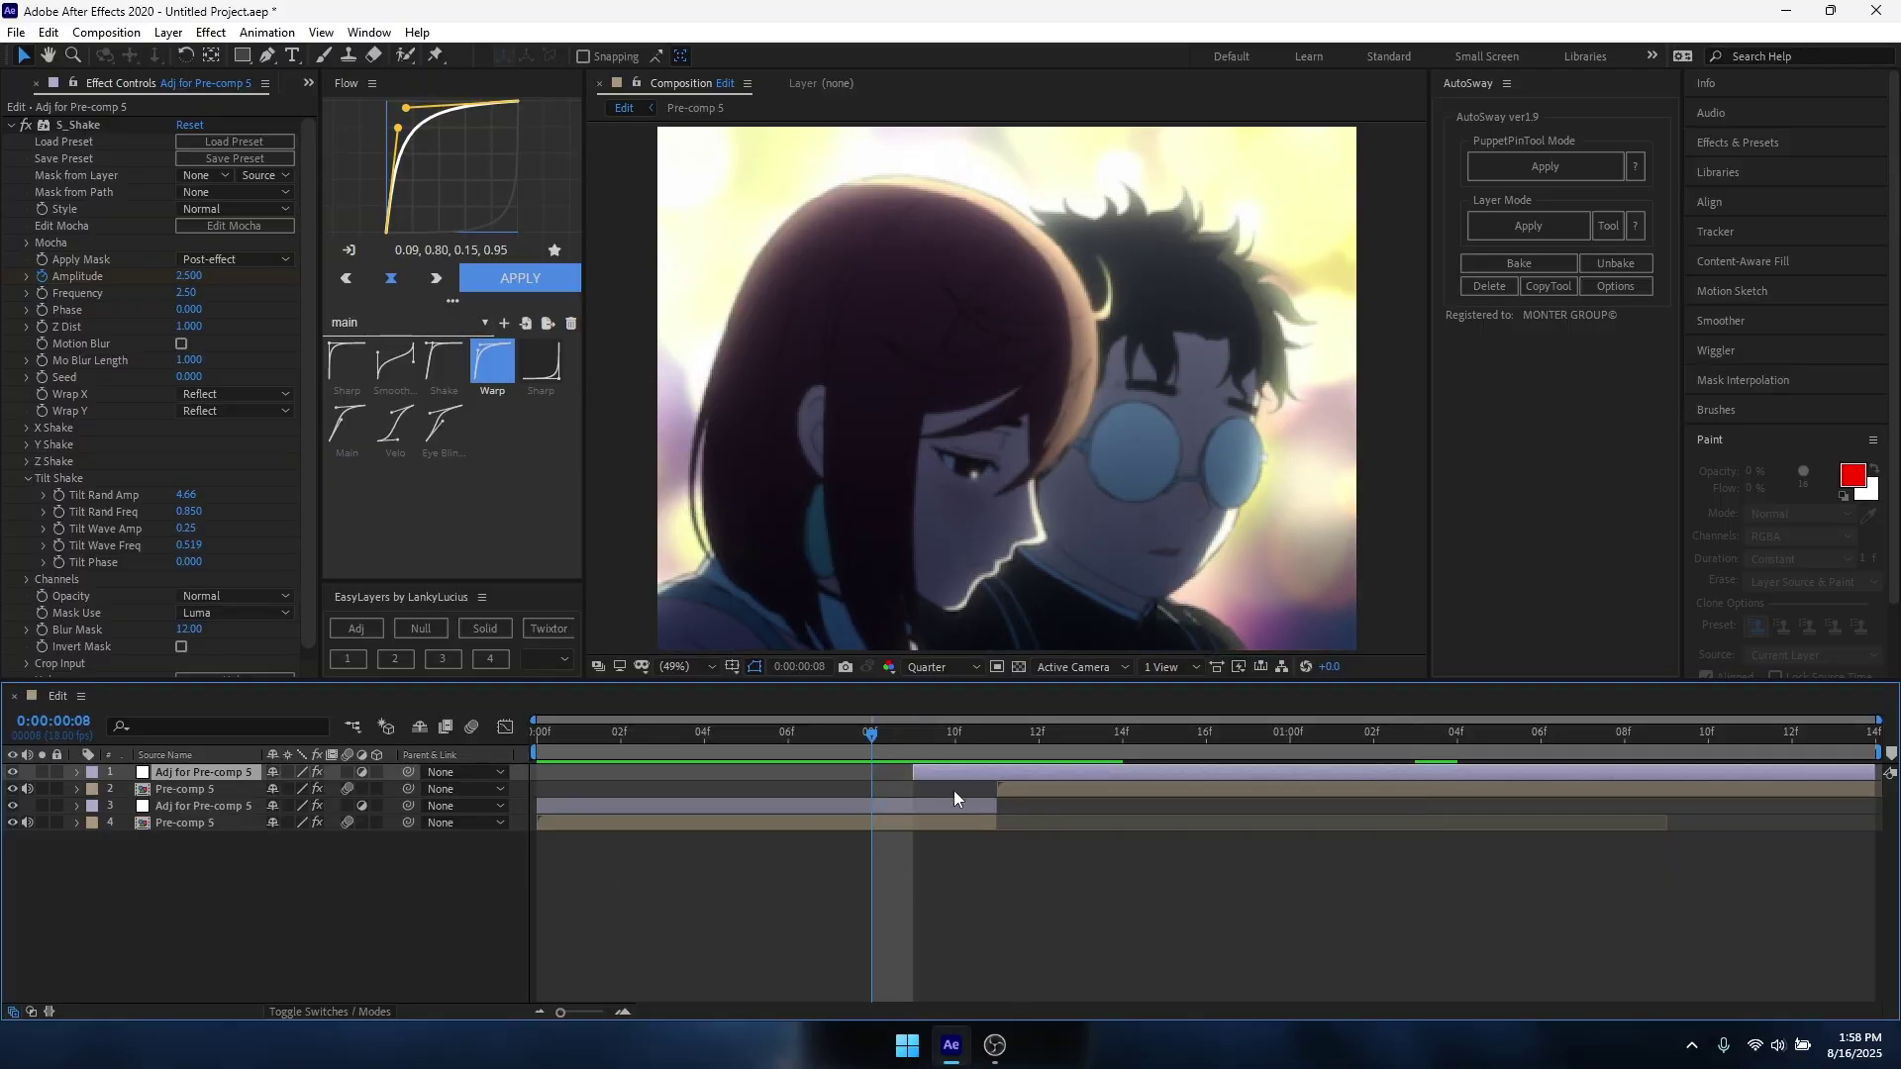
Set the upper adjustment layer's S_Shake Amplitude to 0 at frame 9.
{"action": "left_click", "coordinate": [909, 740]}
{"action": "left_click", "coordinate": [189, 276]}
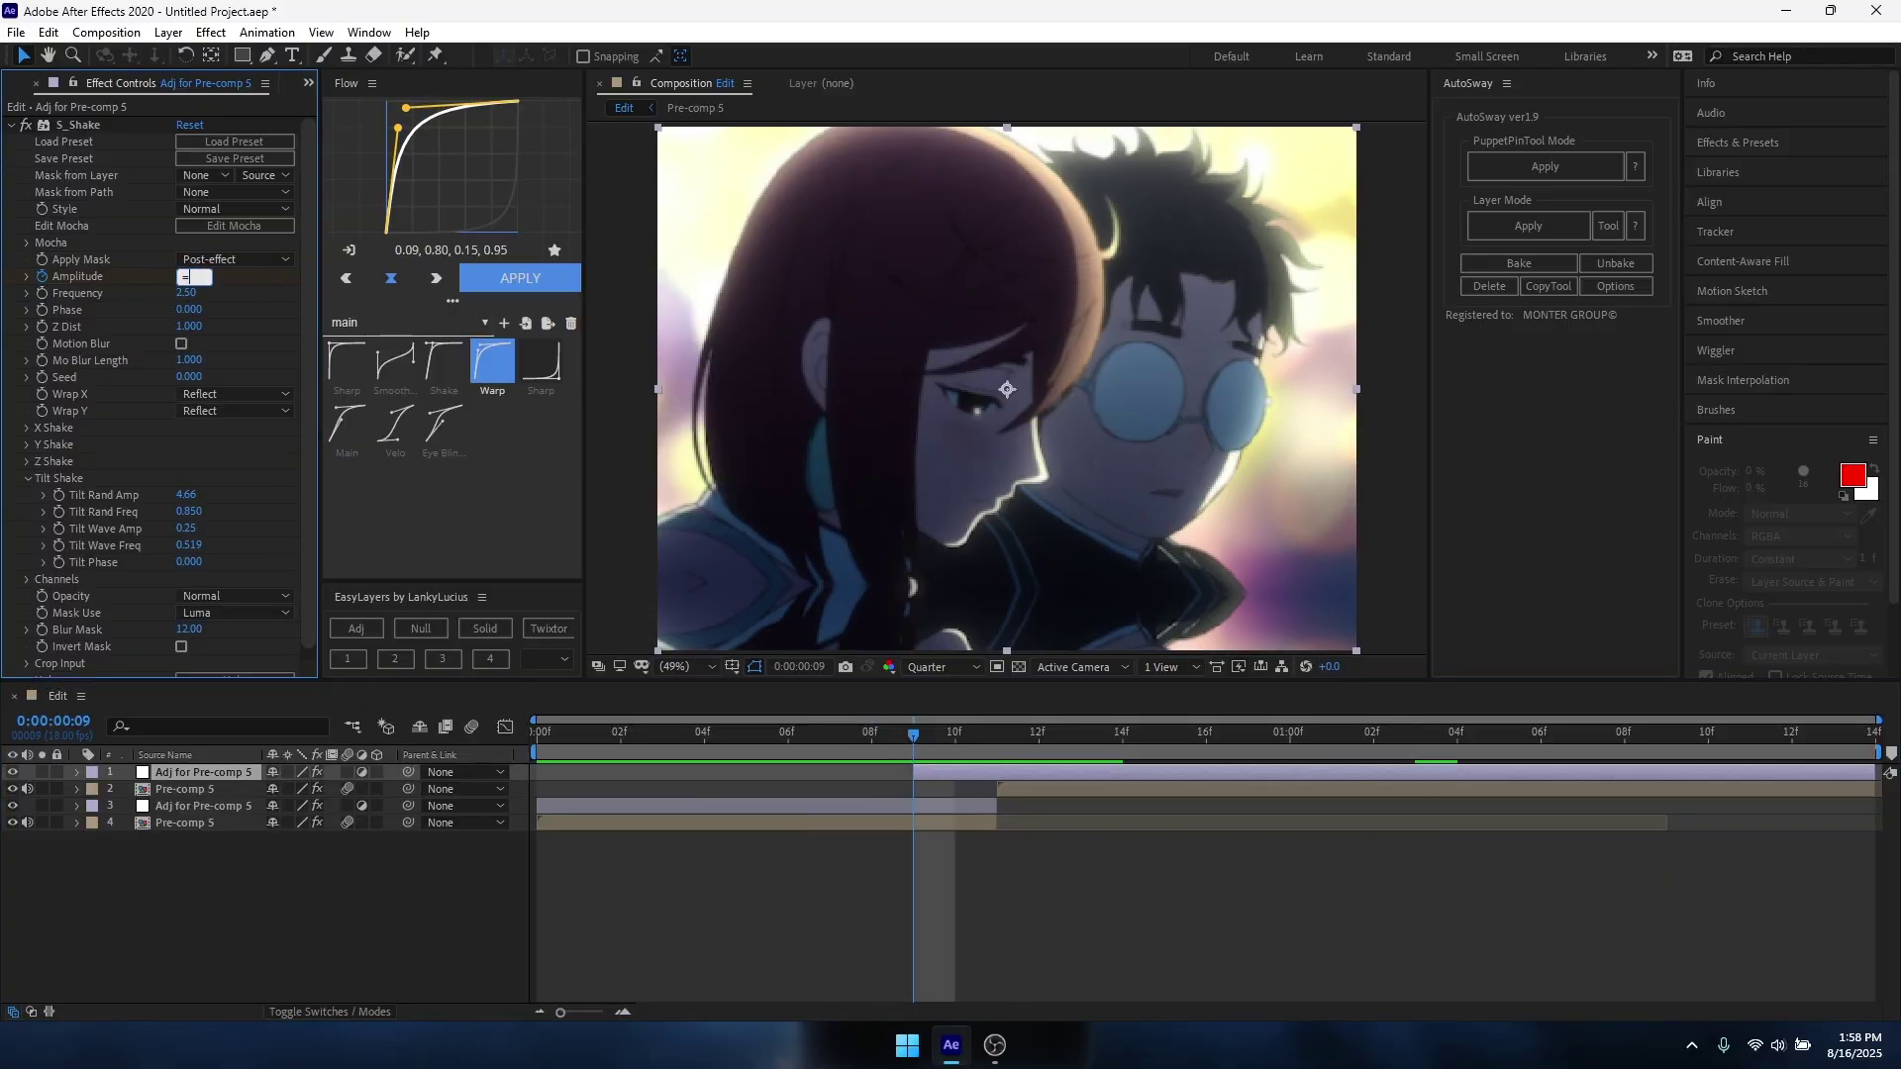
{"action": "type", "text": "0"}
{"action": "key", "text": "Return"}
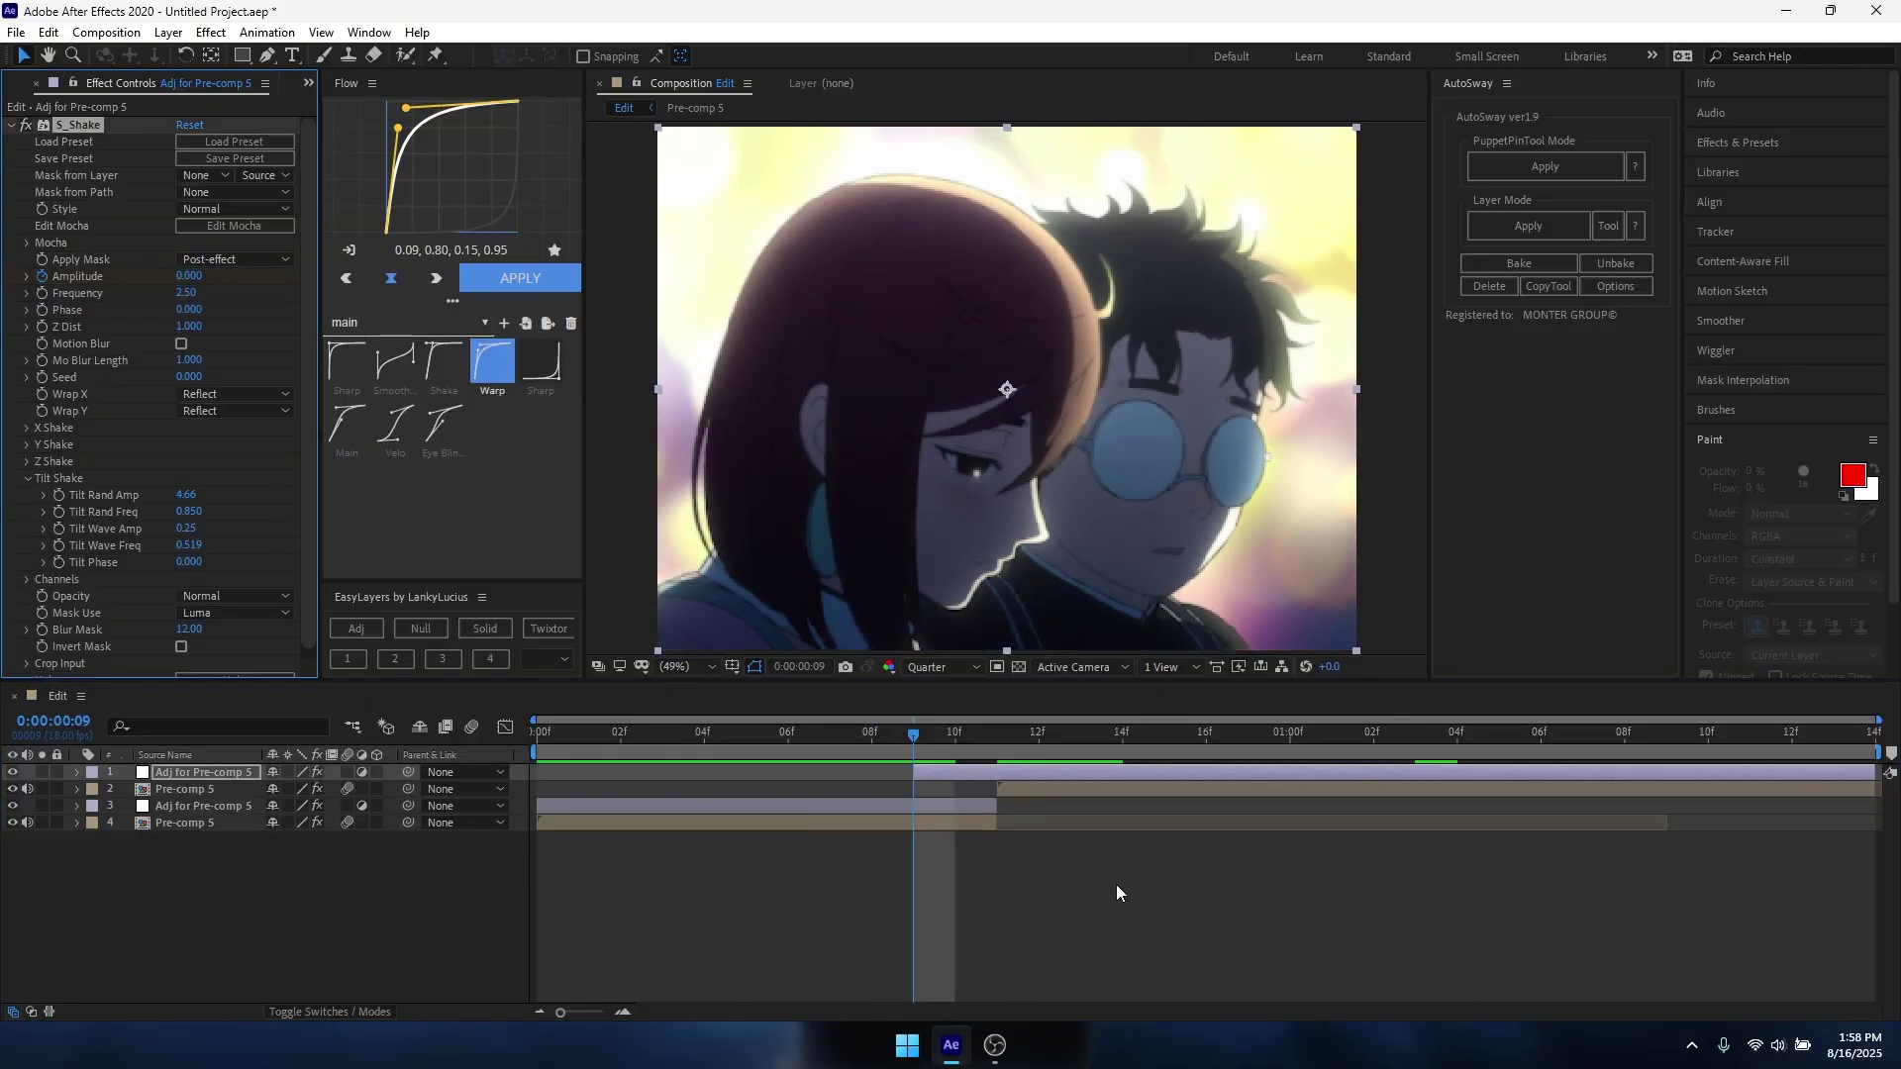
{"action": "left_click", "coordinate": [1116, 893]}
Preview the composition from the first frame to check the shake across both clips.
{"action": "mouse_move", "coordinate": [915, 734]}
{"action": "left_mouse_down"}
{"action": "mouse_move", "coordinate": [994, 732]}
{"action": "mouse_move", "coordinate": [915, 738]}
{"action": "left_mouse_up"}
{"action": "key", "text": "space"}
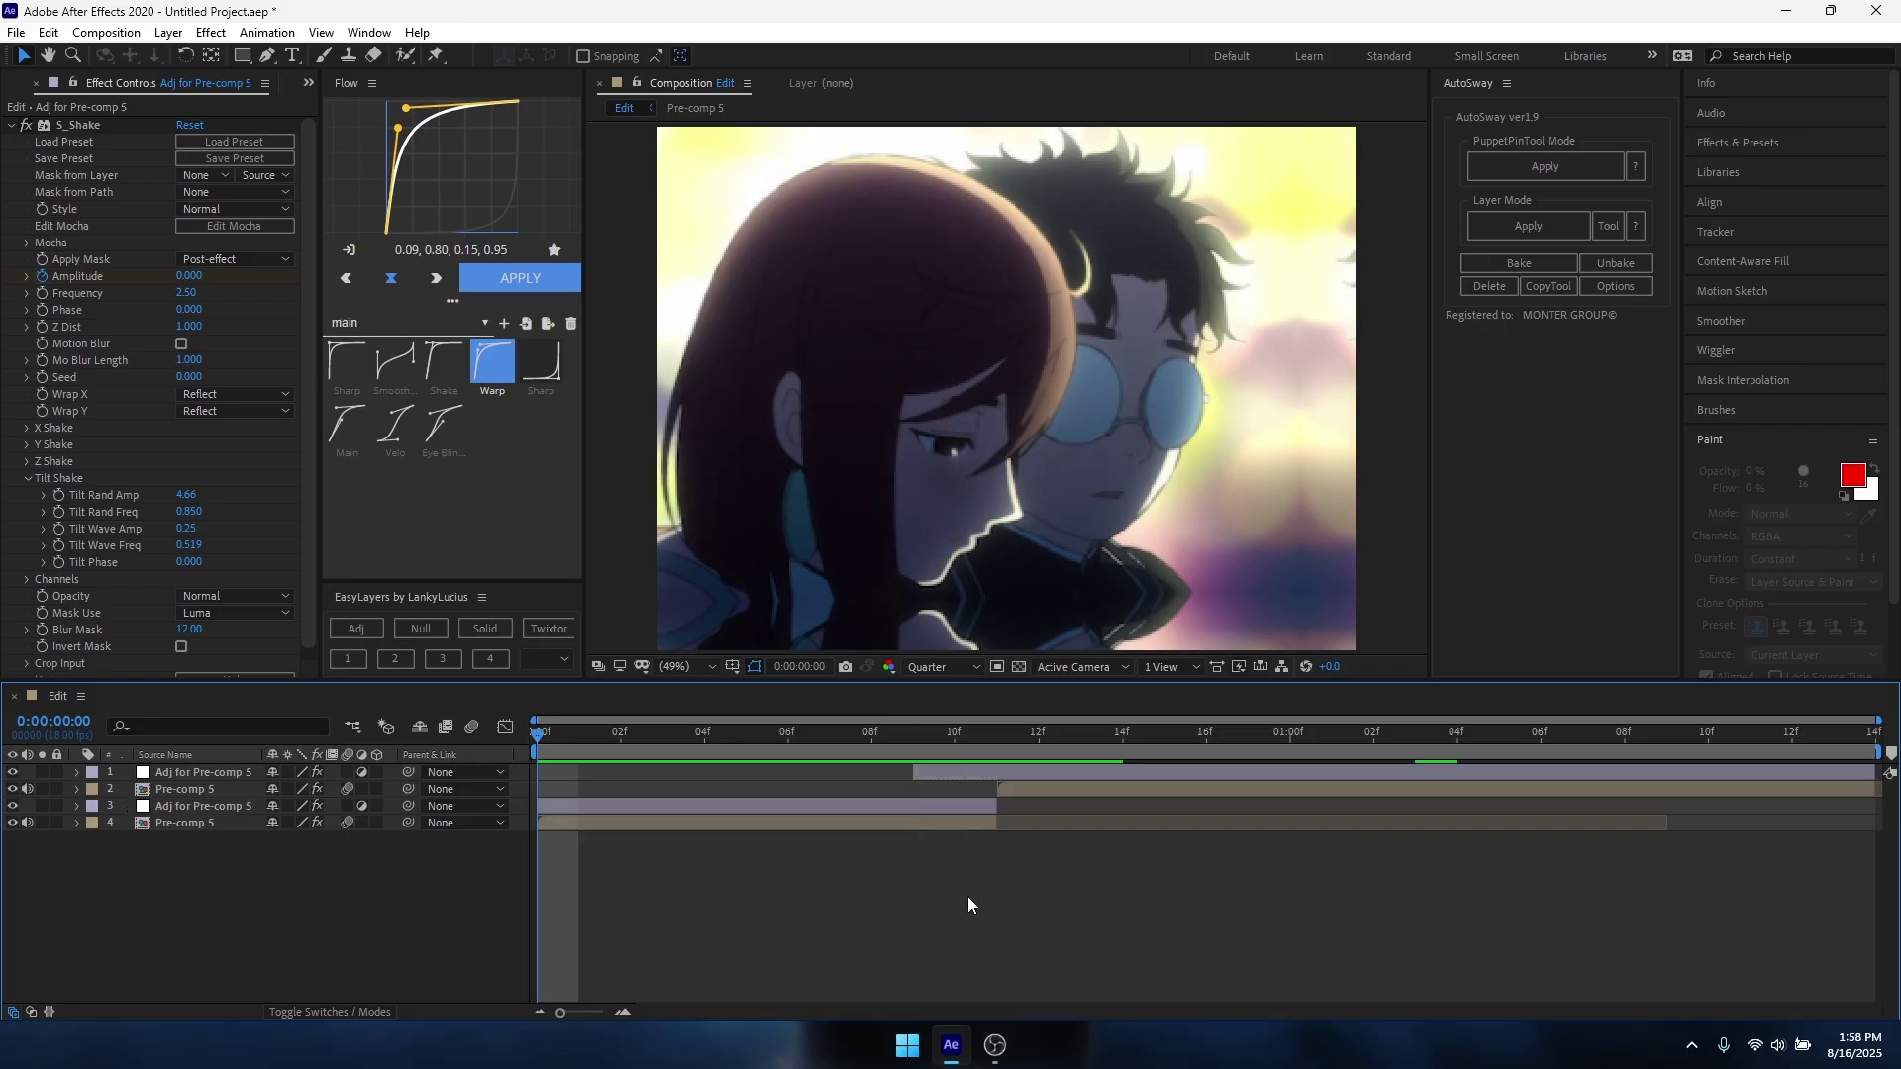
{"action": "key", "text": "space"}
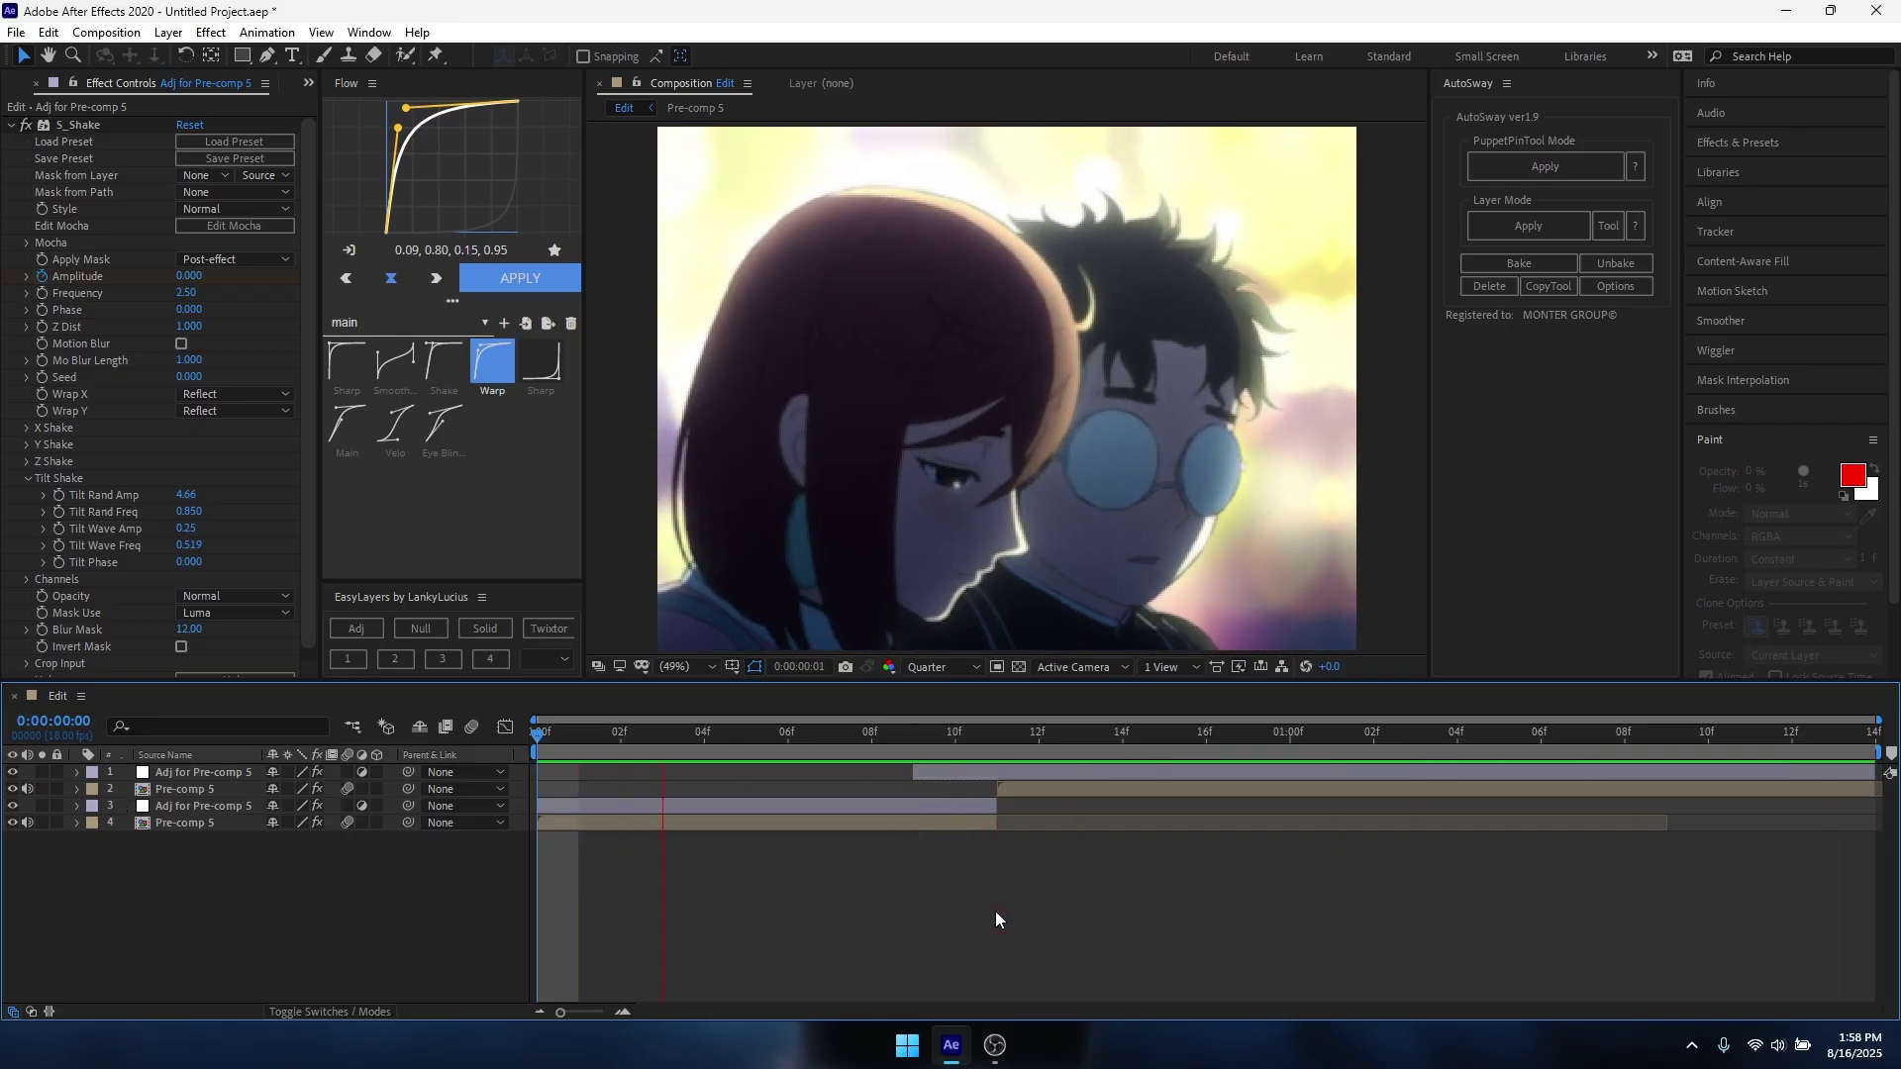
Set the upper adjustment layer's S_Shake Seed to 0.027 while viewing frame 11, and preview the shake.
{"action": "left_click", "coordinate": [1000, 740]}
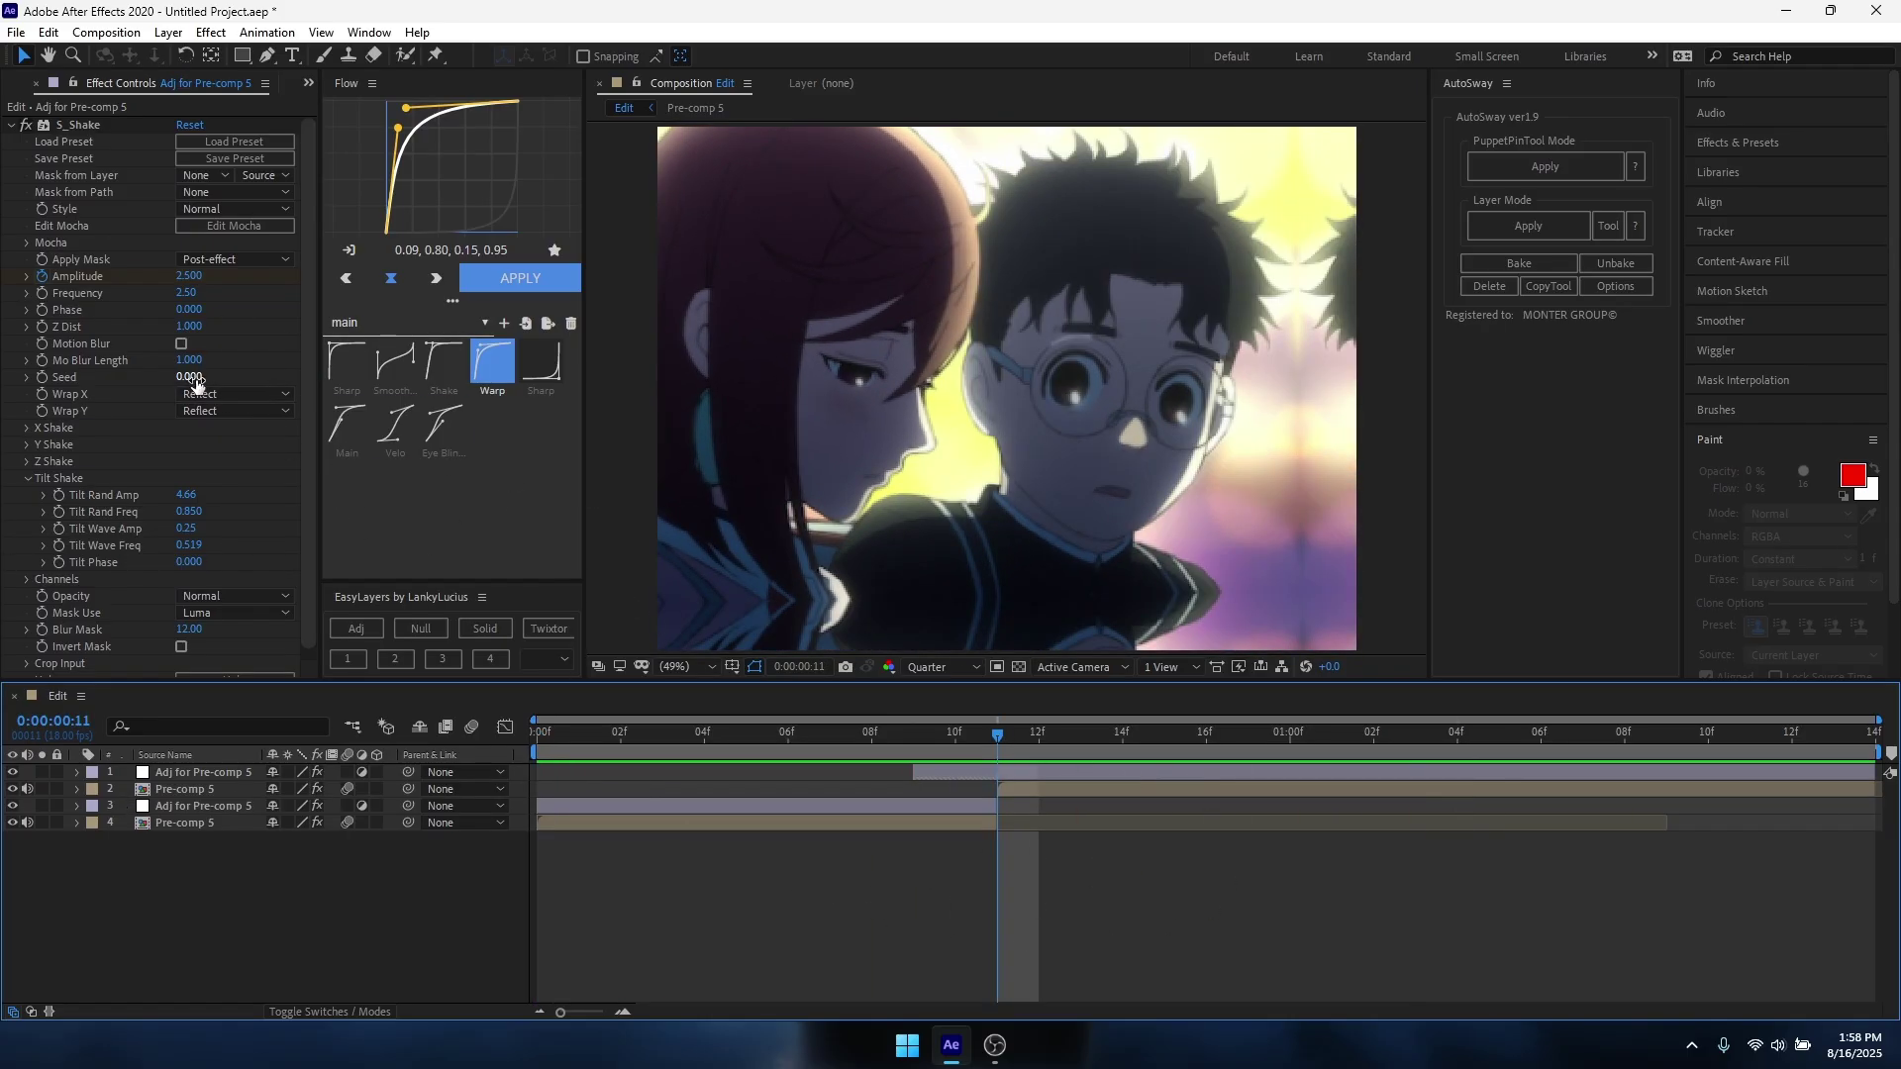
{"action": "left_click_drag", "start_coordinate": [195, 381], "coordinate": [225, 382]}
{"action": "left_click", "coordinate": [1107, 881]}
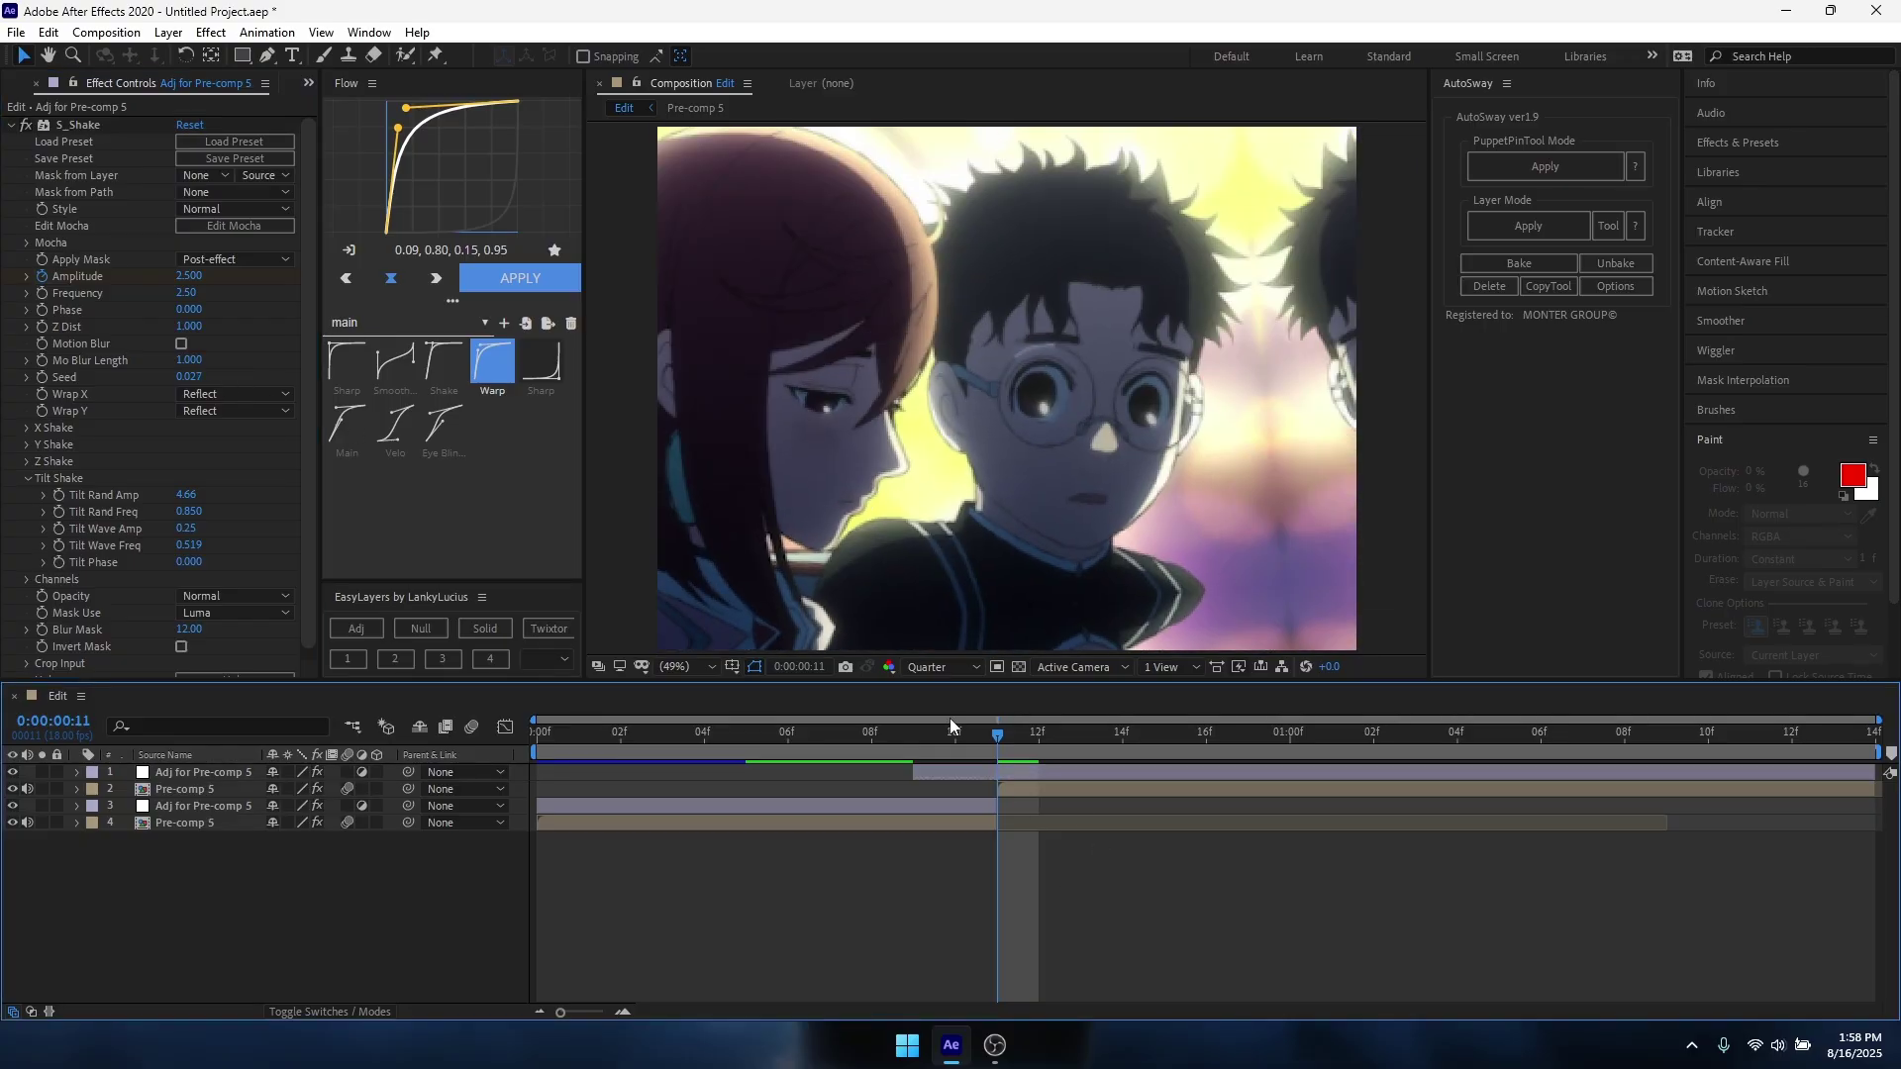
{"action": "key", "text": "space"}
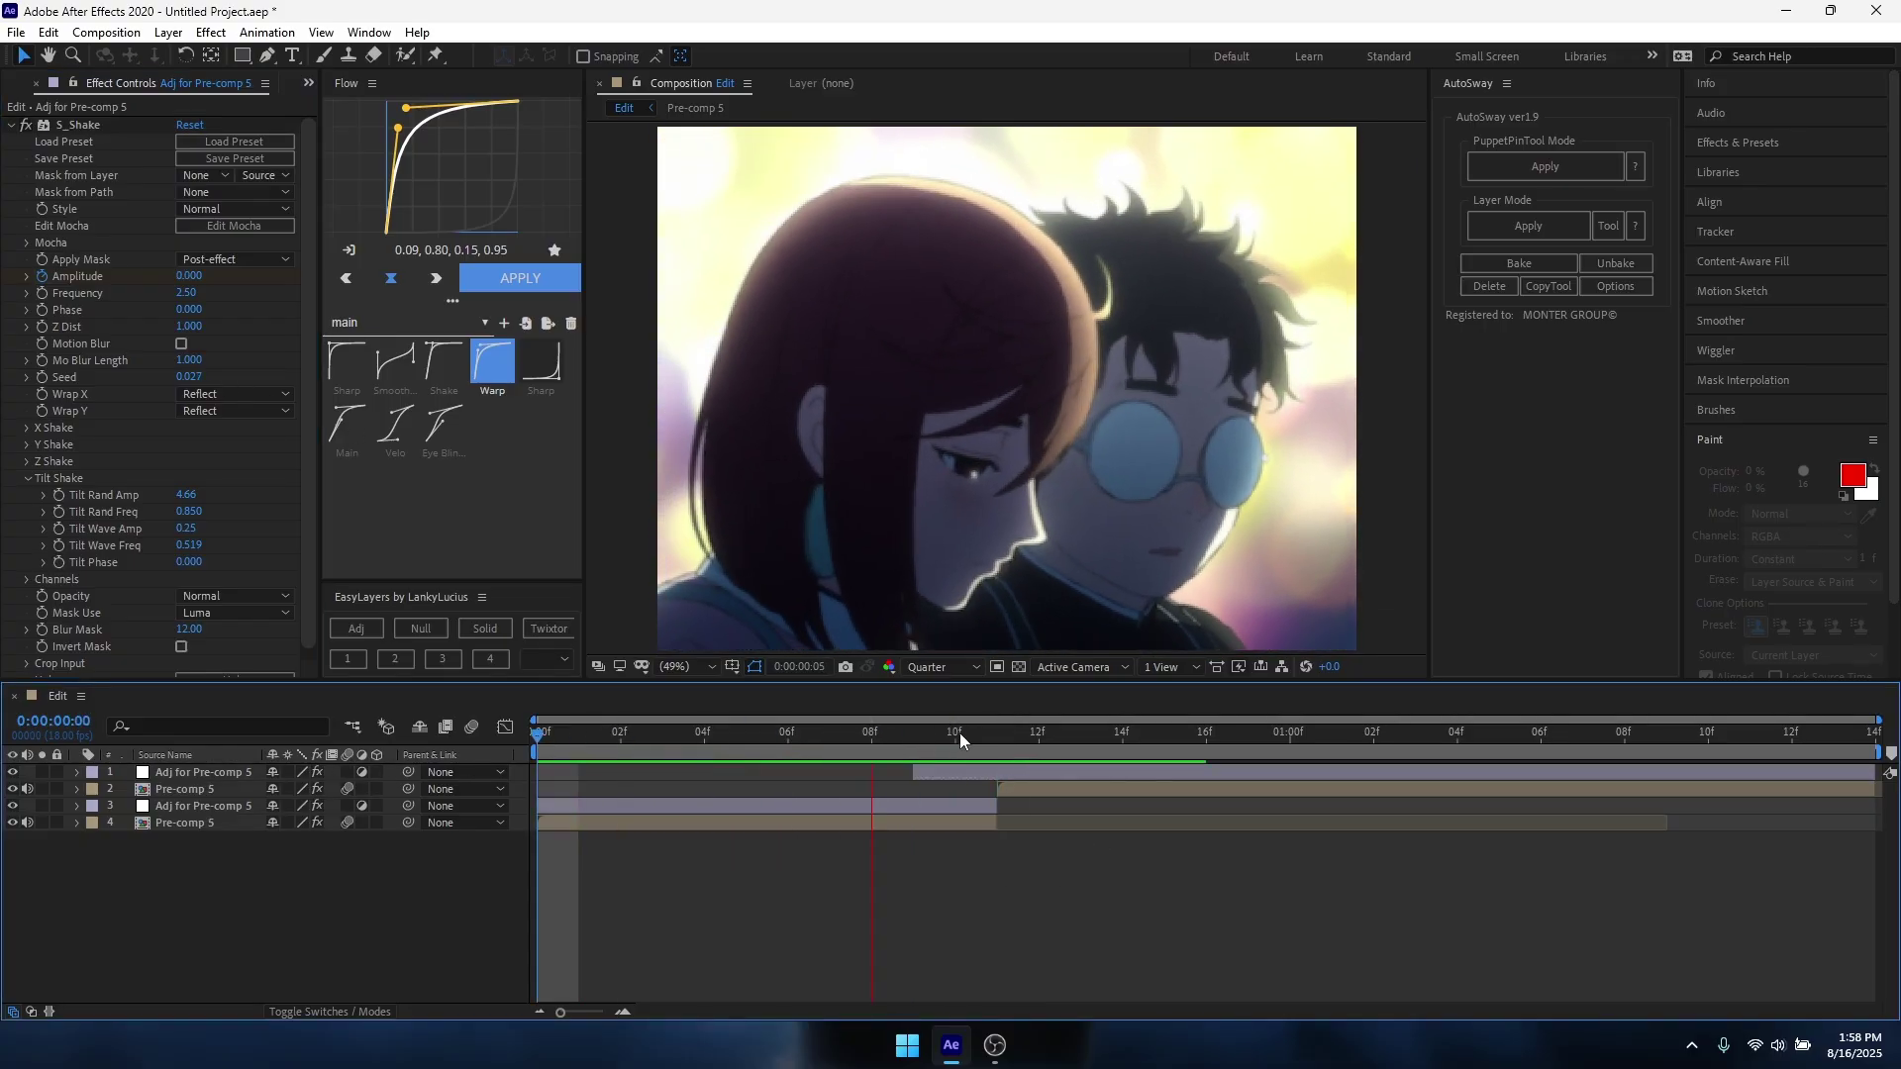
Set the upper adjustment layer's S_Shake Seed to 0.037 while viewing frame 11, and preview the shake.
{"action": "left_click", "coordinate": [998, 737]}
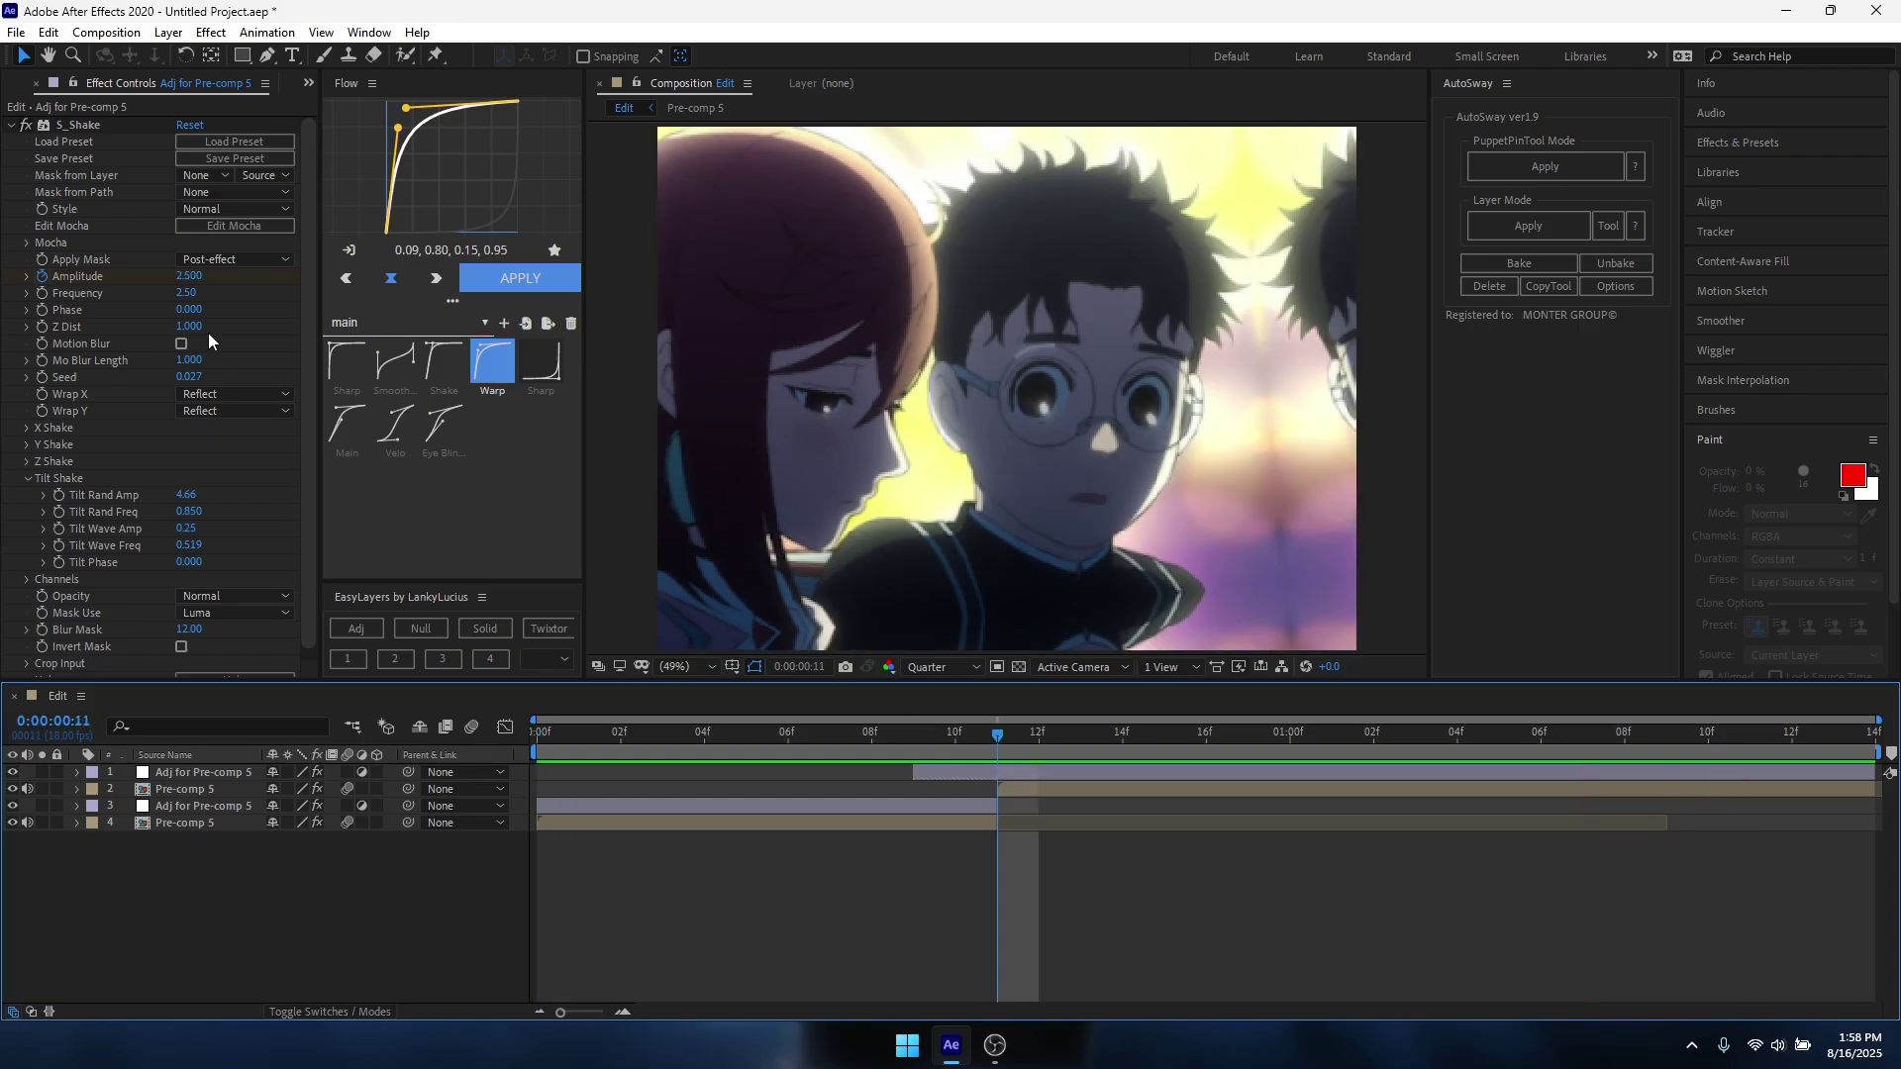
{"action": "left_click", "coordinate": [193, 379]}
{"action": "key", "text": "space"}
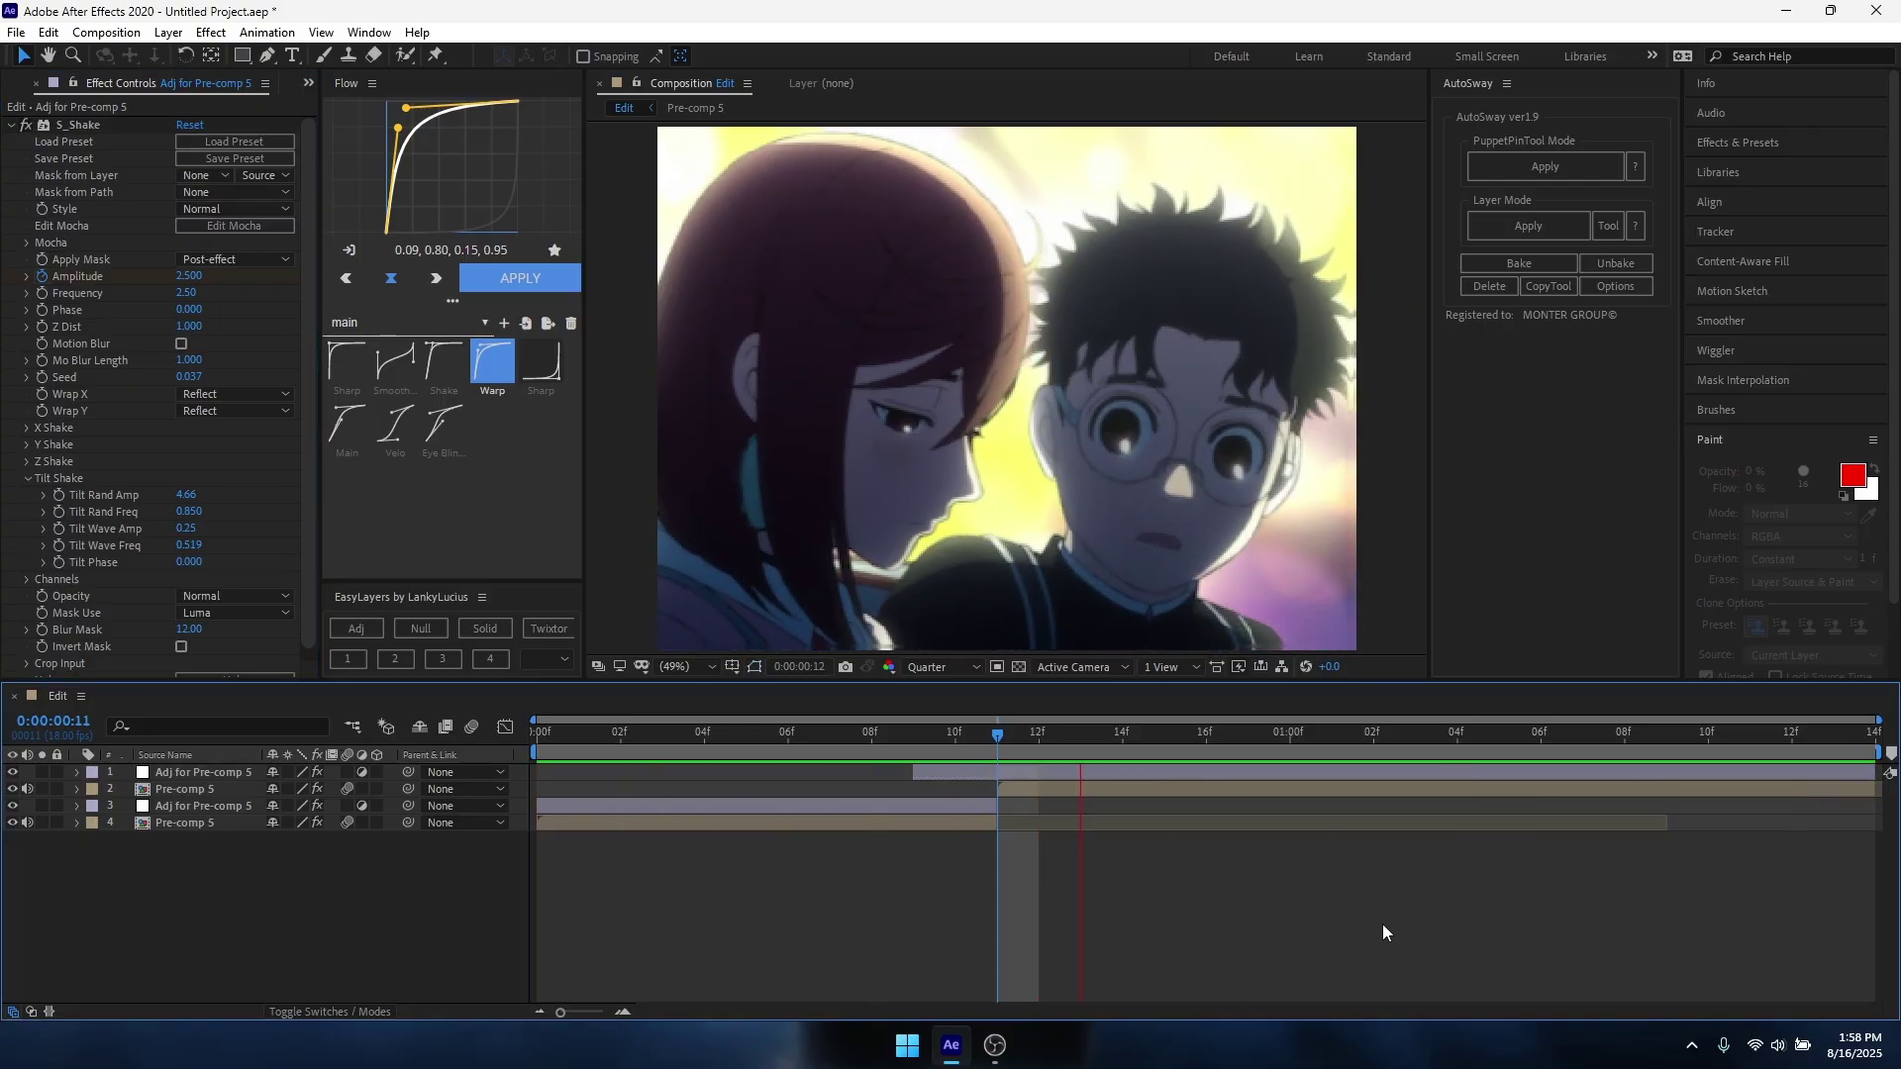
{"action": "key", "text": "space"}
Reveal the upper adjustment layer's keyframes, set its Amplitude keyframe at frame 11 to 3.5, and preview from the first frame.
{"action": "left_click", "coordinate": [1029, 772]}
{"action": "key", "text": "u"}
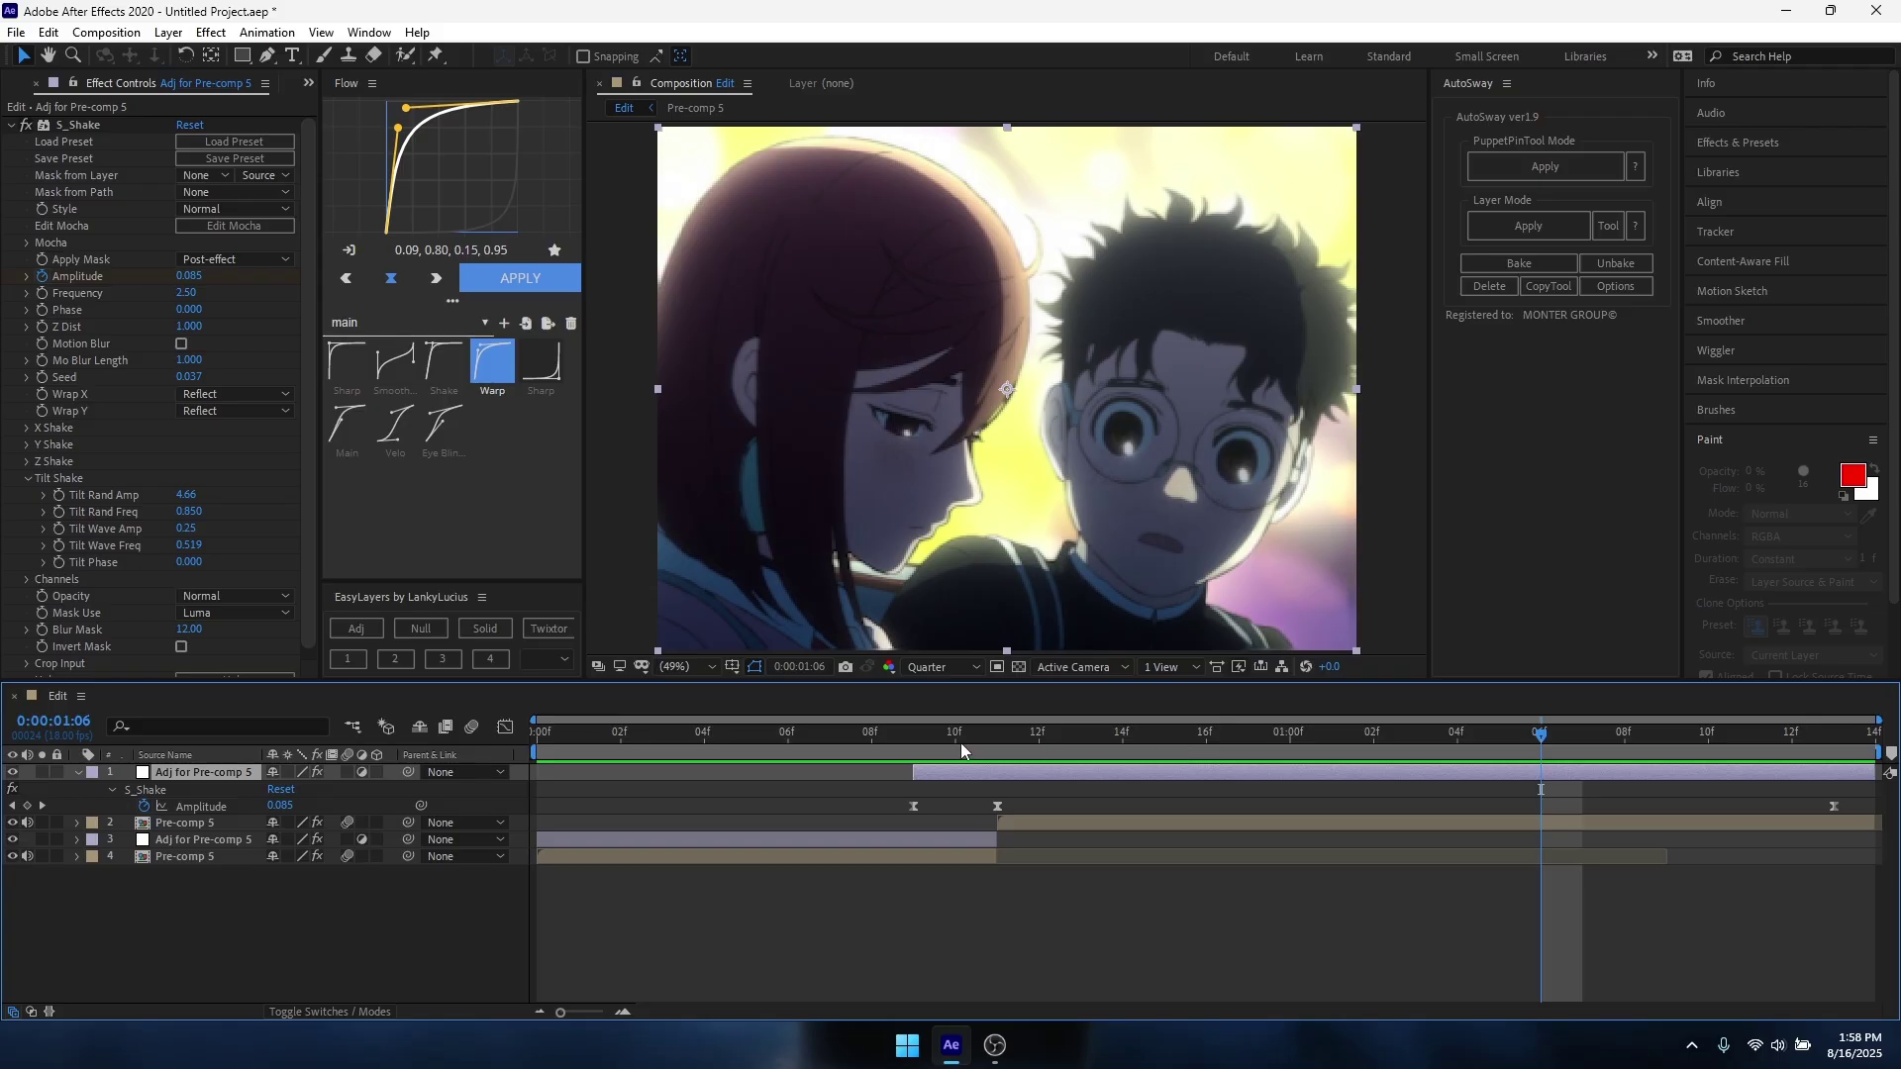
{"action": "left_click", "coordinate": [997, 735]}
{"action": "left_click", "coordinate": [1006, 874]}
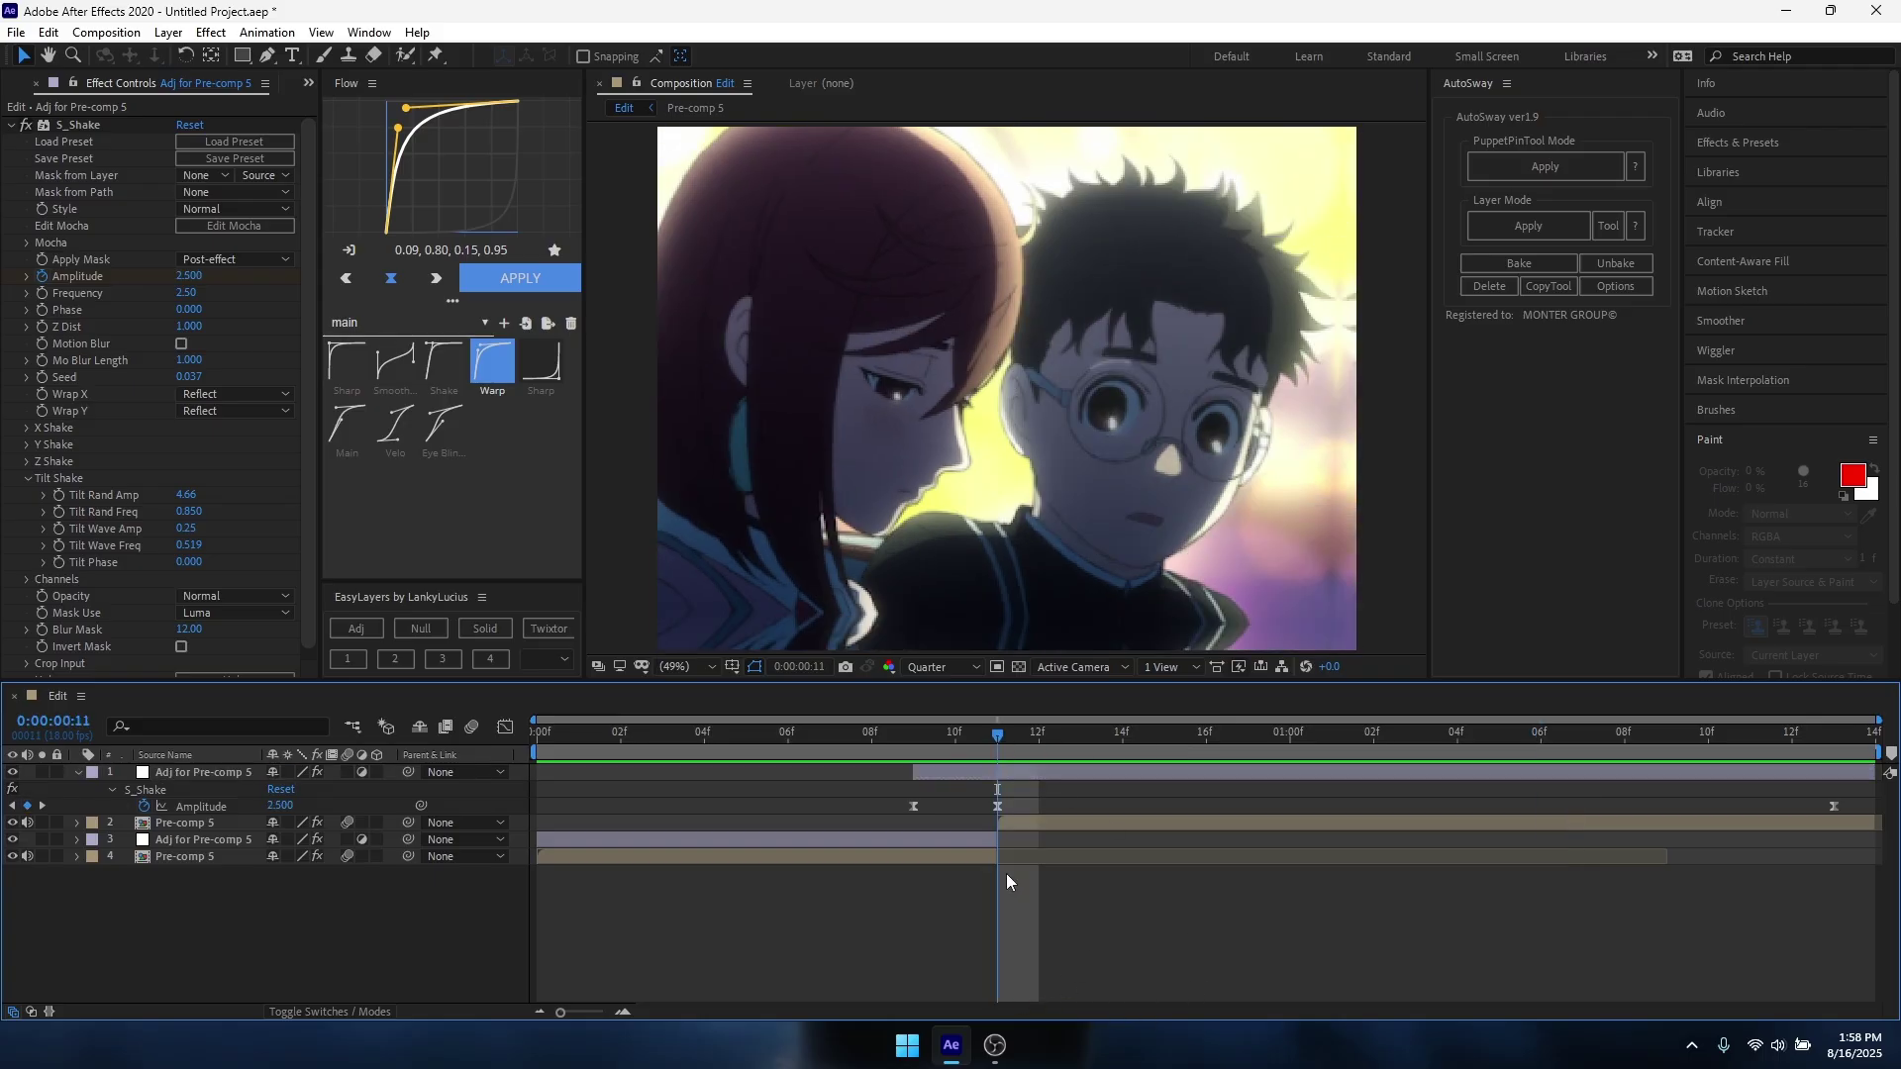
{"action": "left_click", "coordinate": [188, 277]}
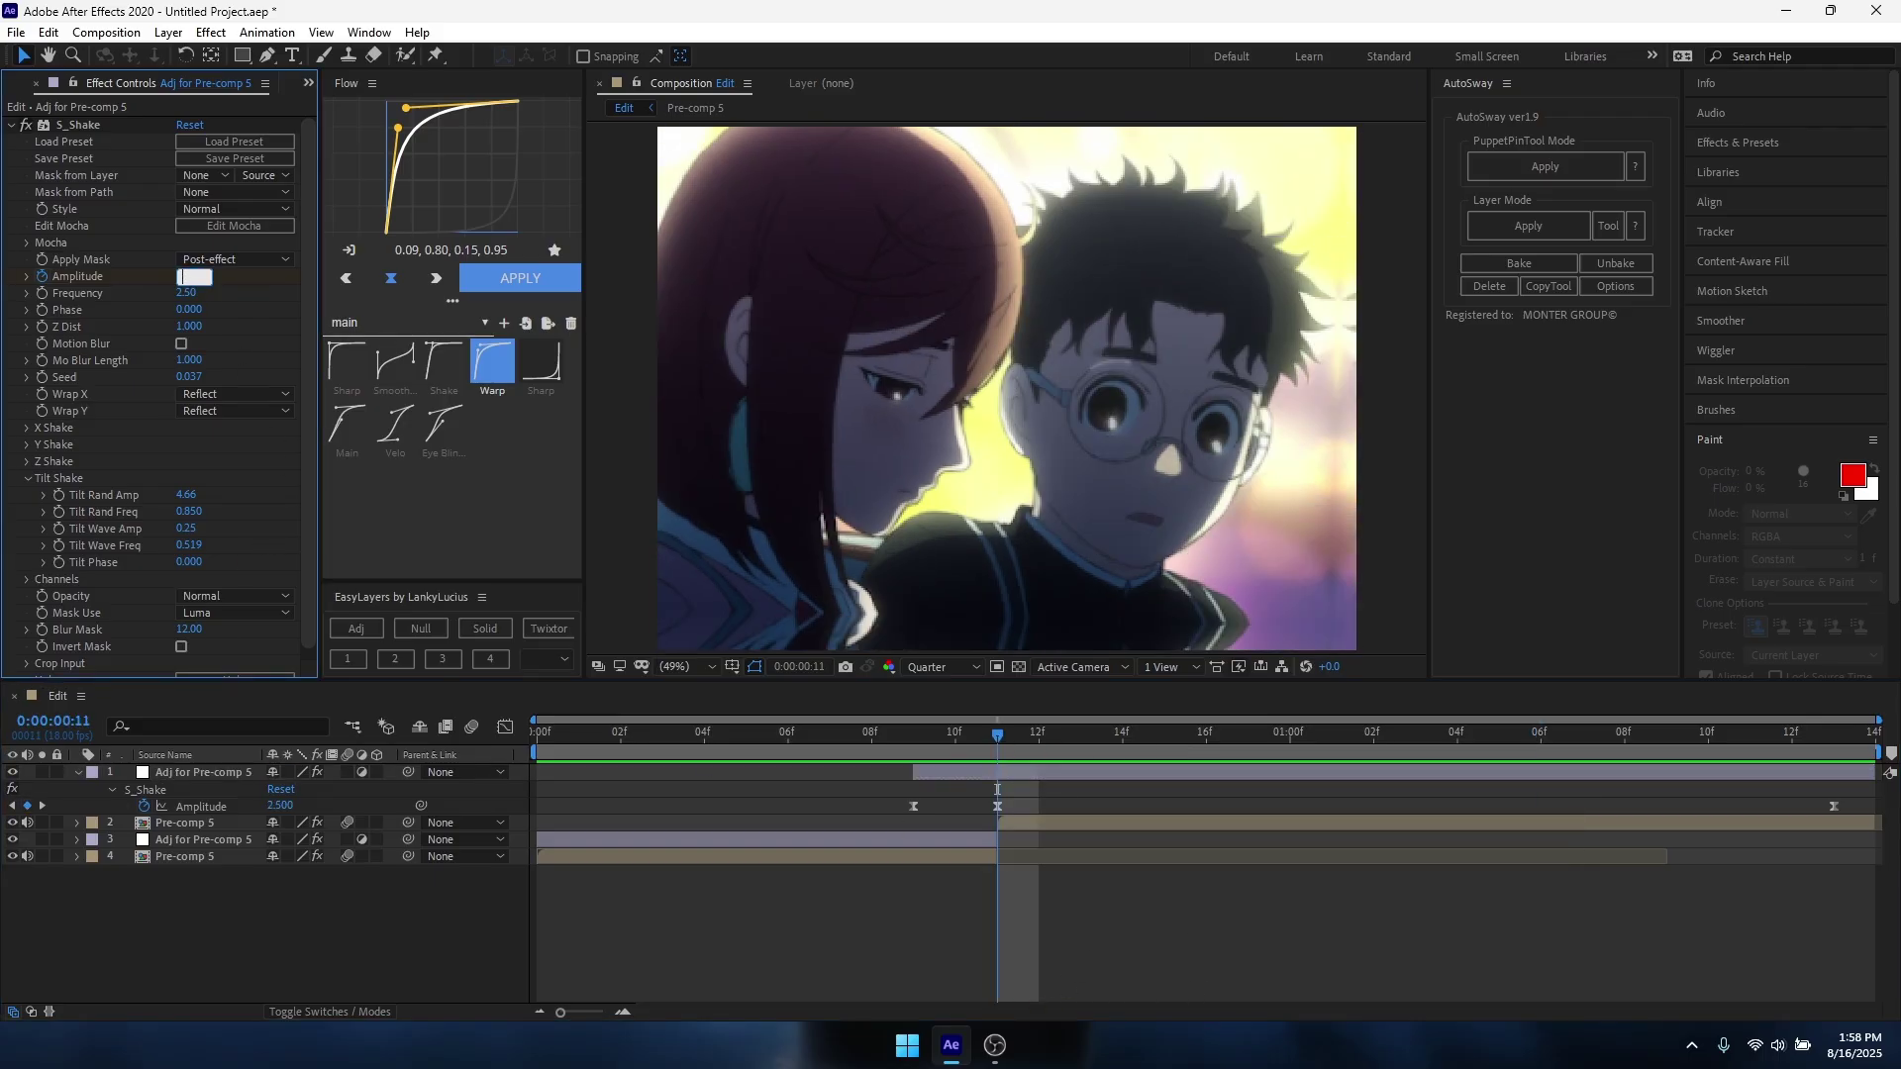
{"action": "type", "text": "3.5"}
{"action": "key", "text": "Return"}
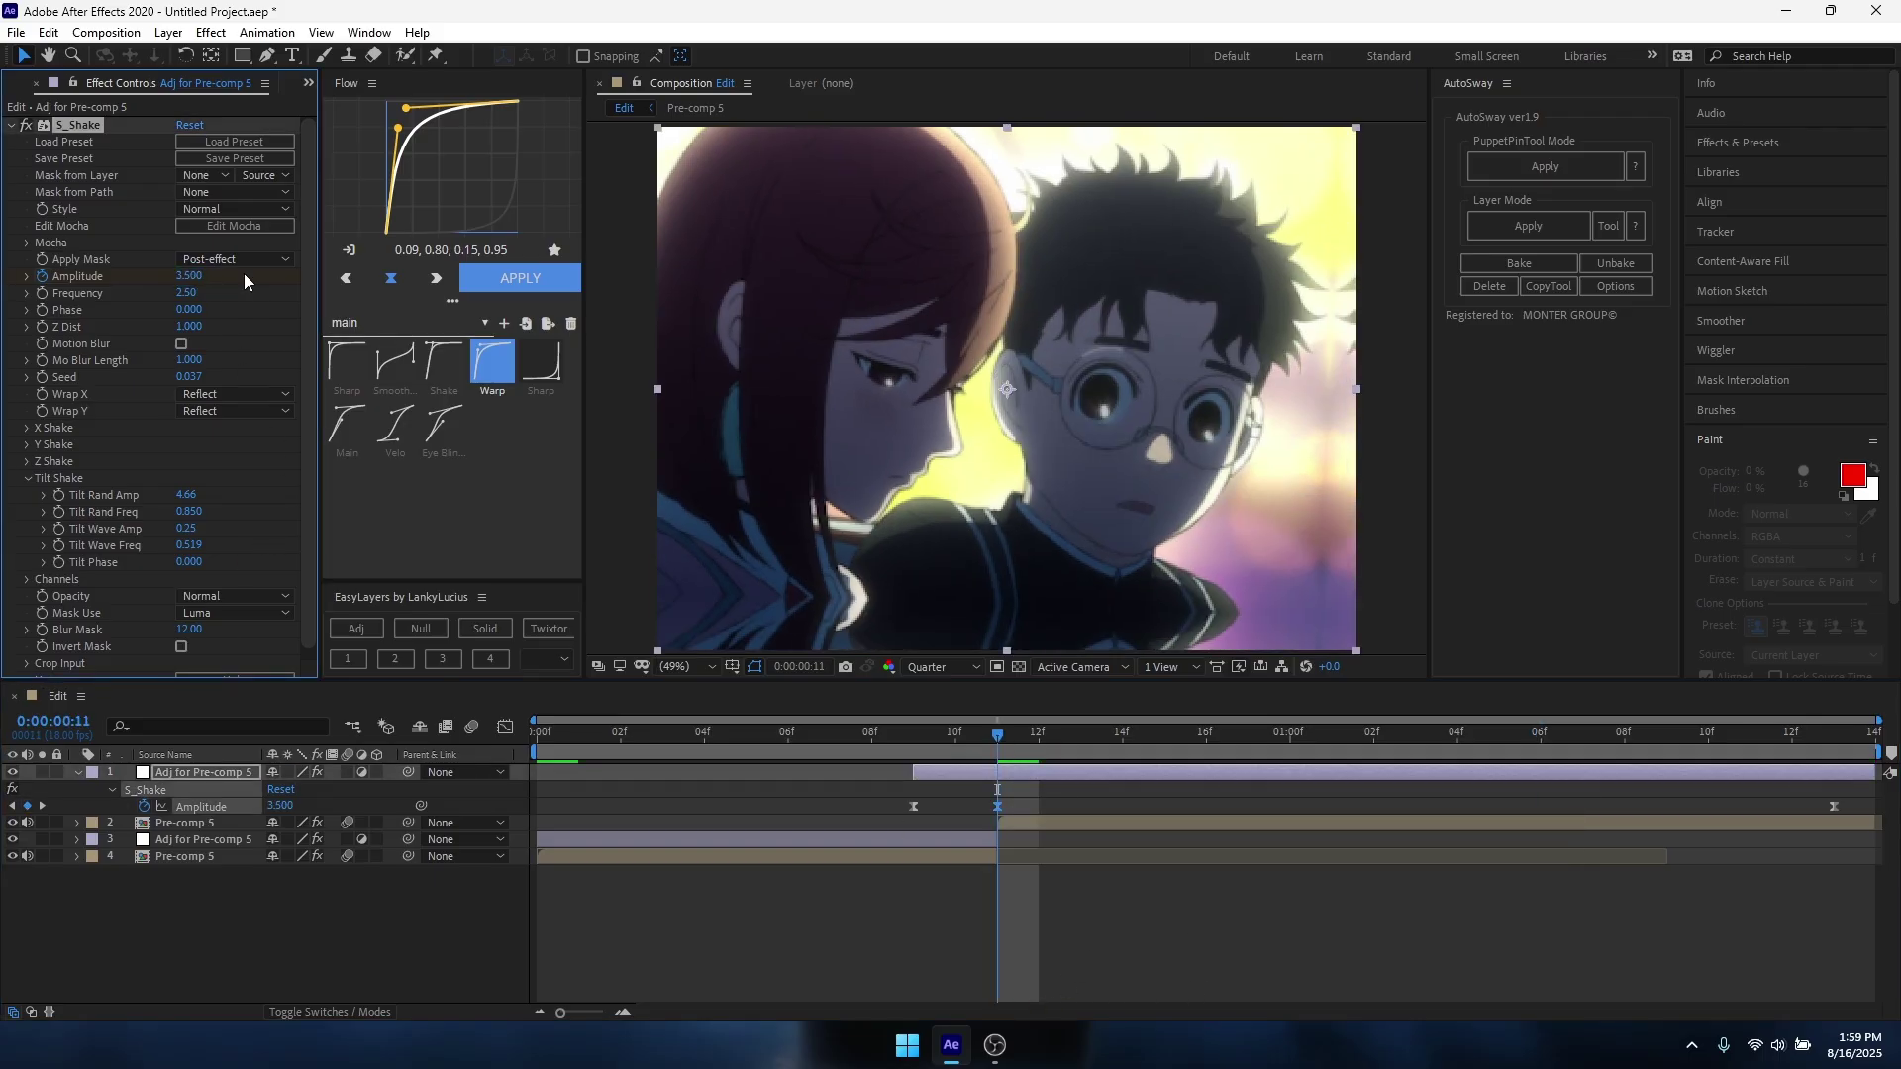
{"action": "key", "text": "Home"}
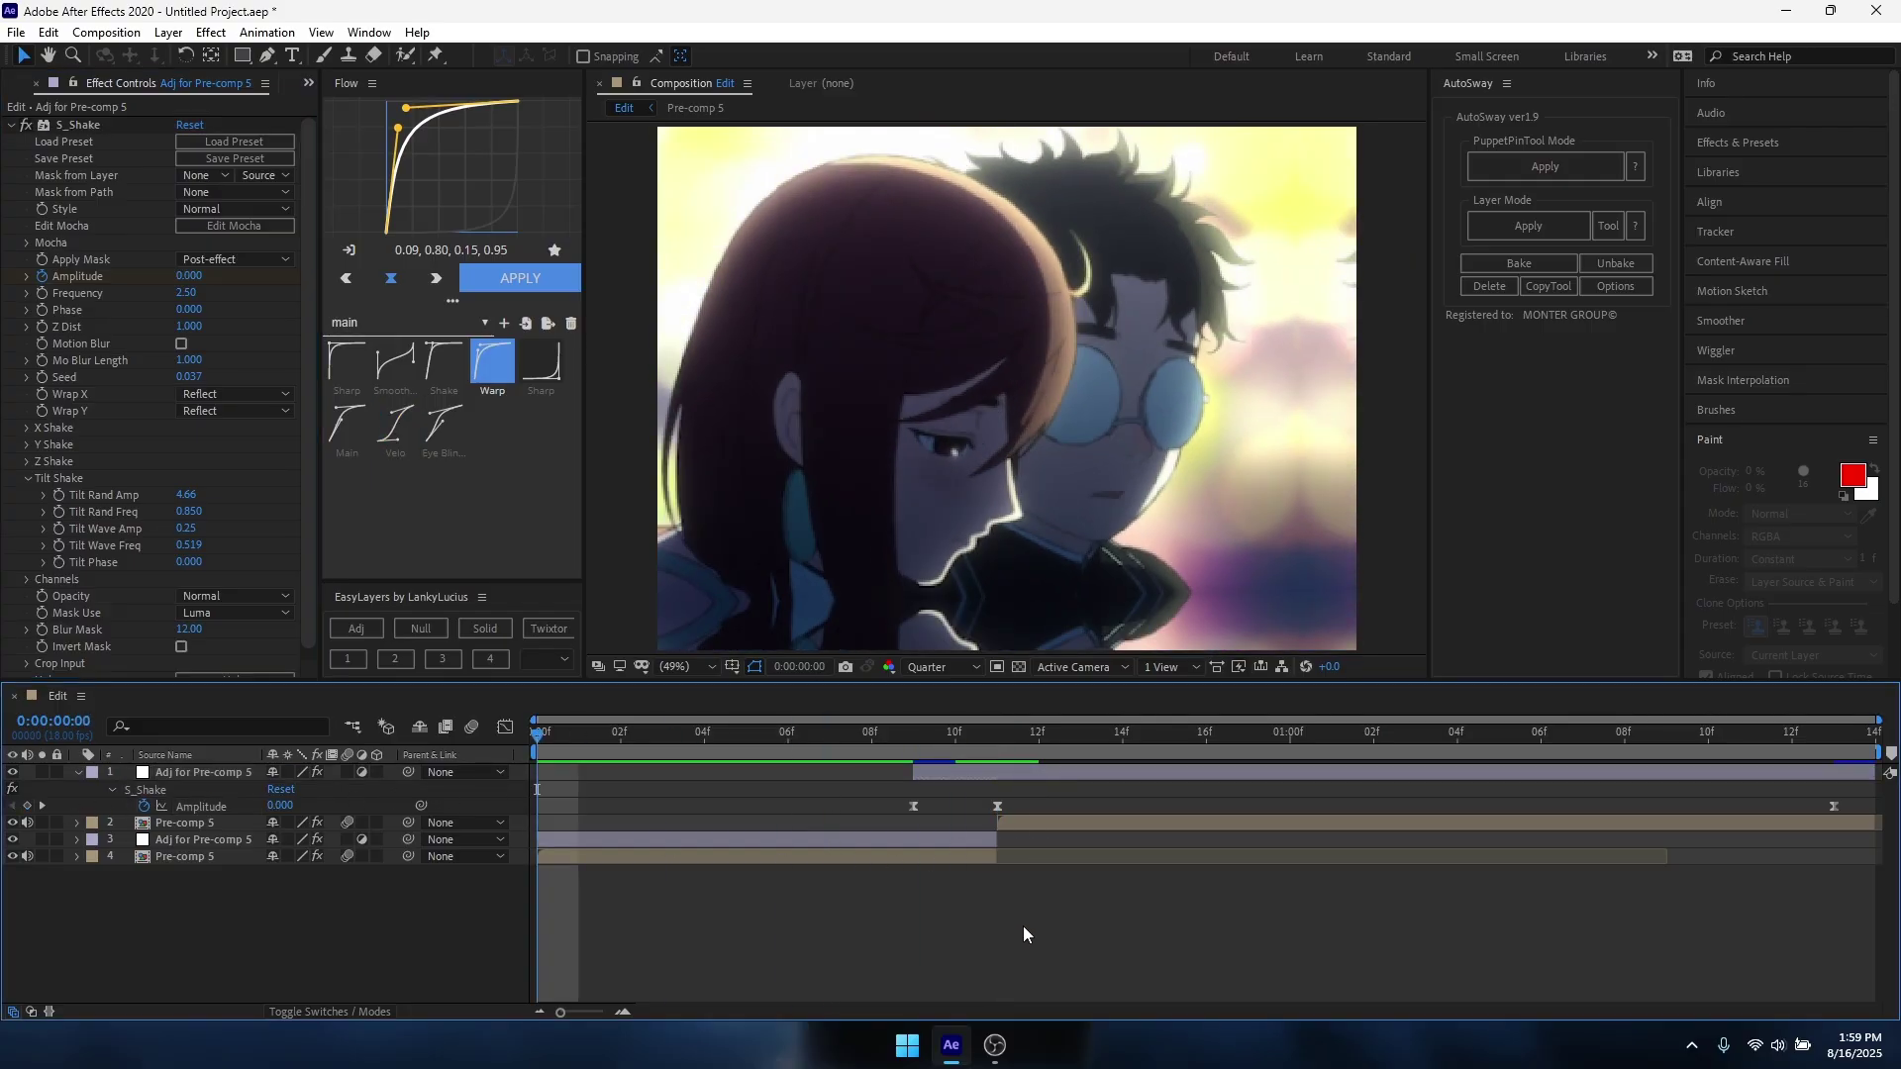
{"action": "key", "text": "space"}
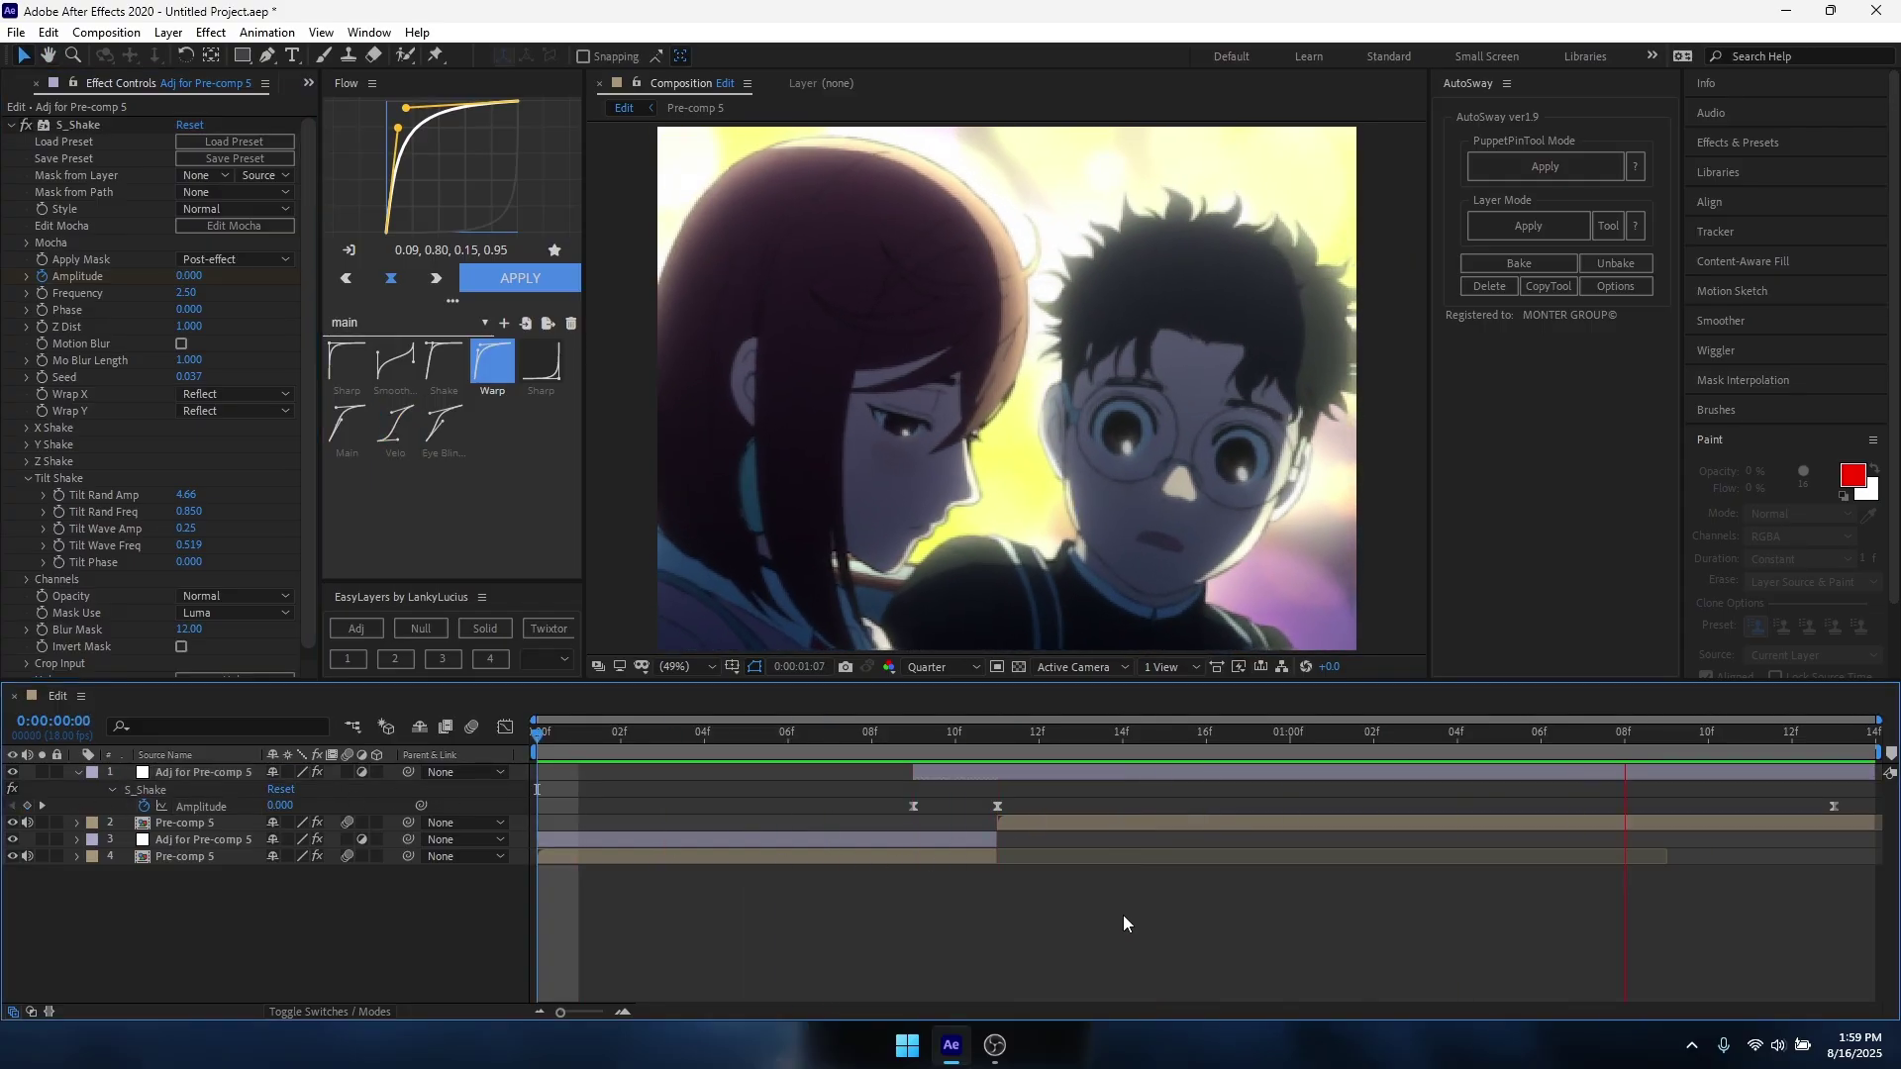
Set the upper adjustment layer's Amplitude keyframe at frame 11 to 2.5, preview the shake, and collapse the layer's keyframes.
{"action": "left_click", "coordinate": [1000, 752]}
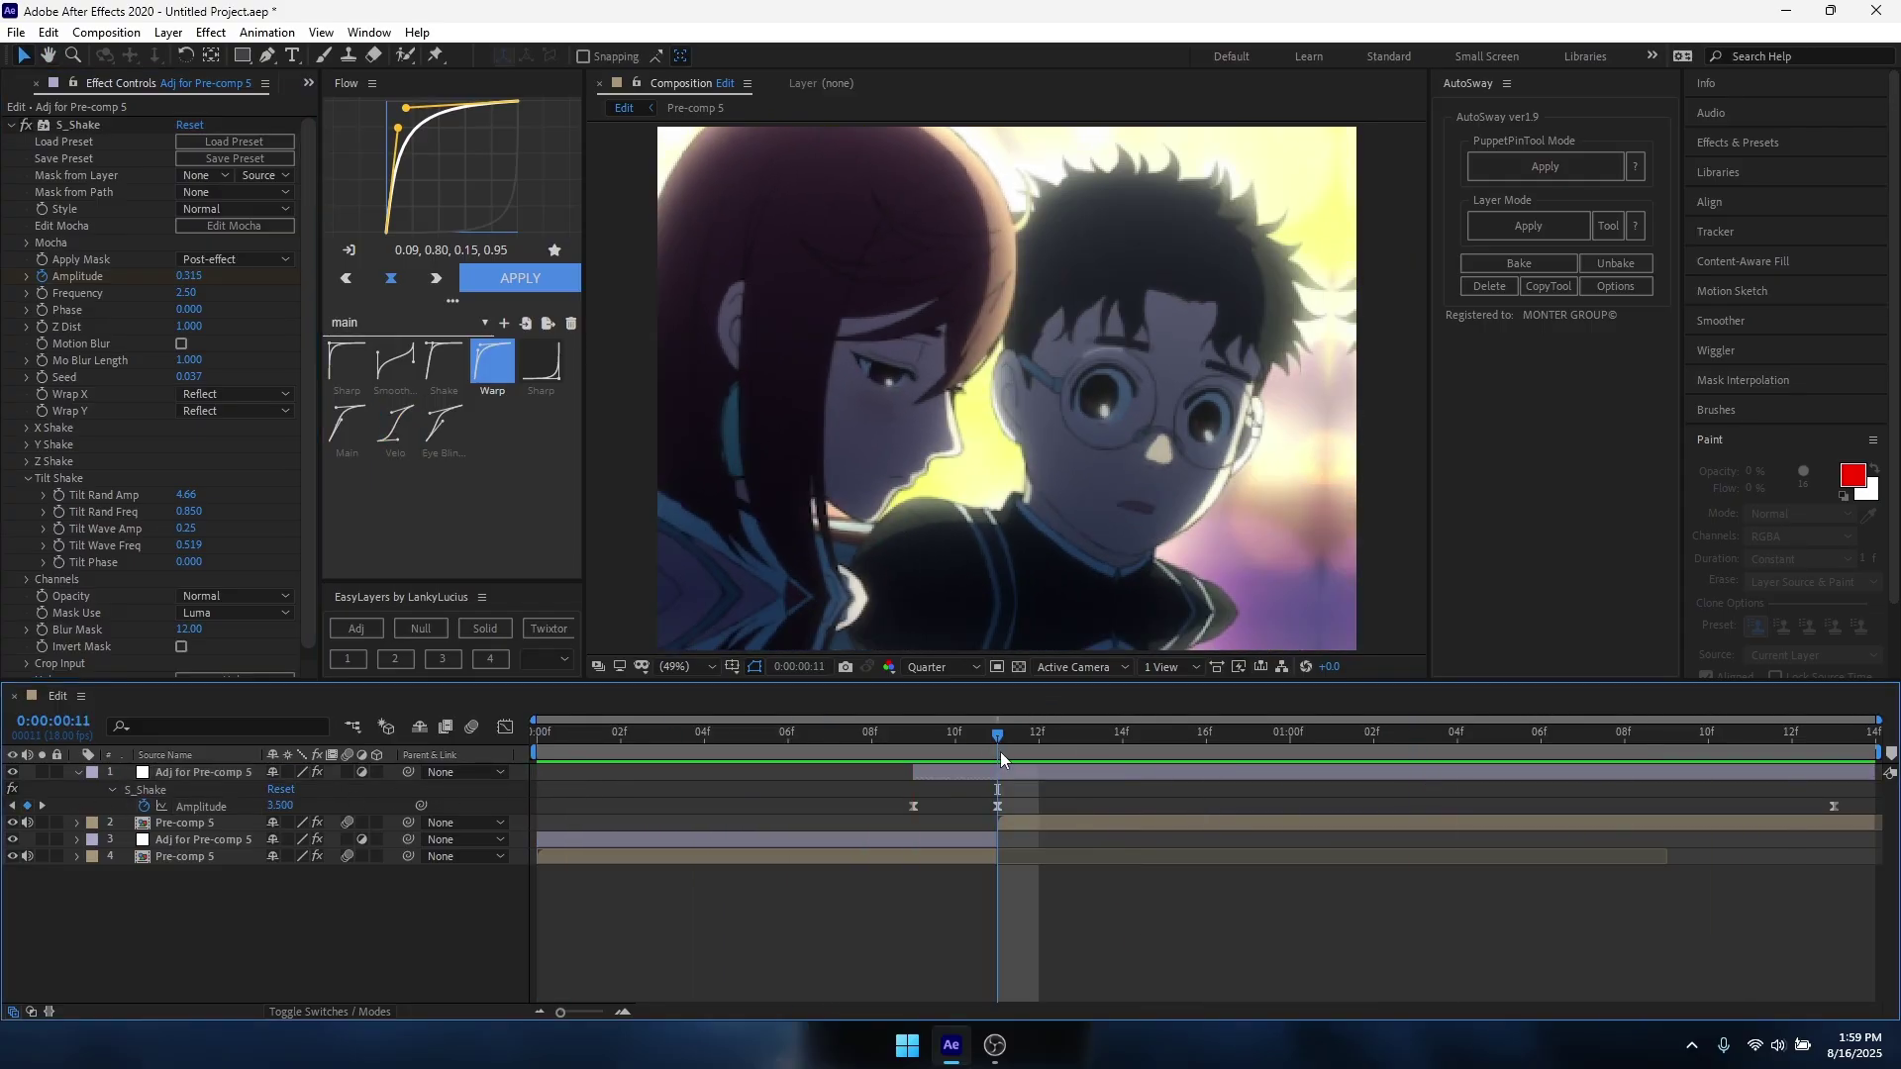
{"action": "left_click", "coordinate": [198, 276]}
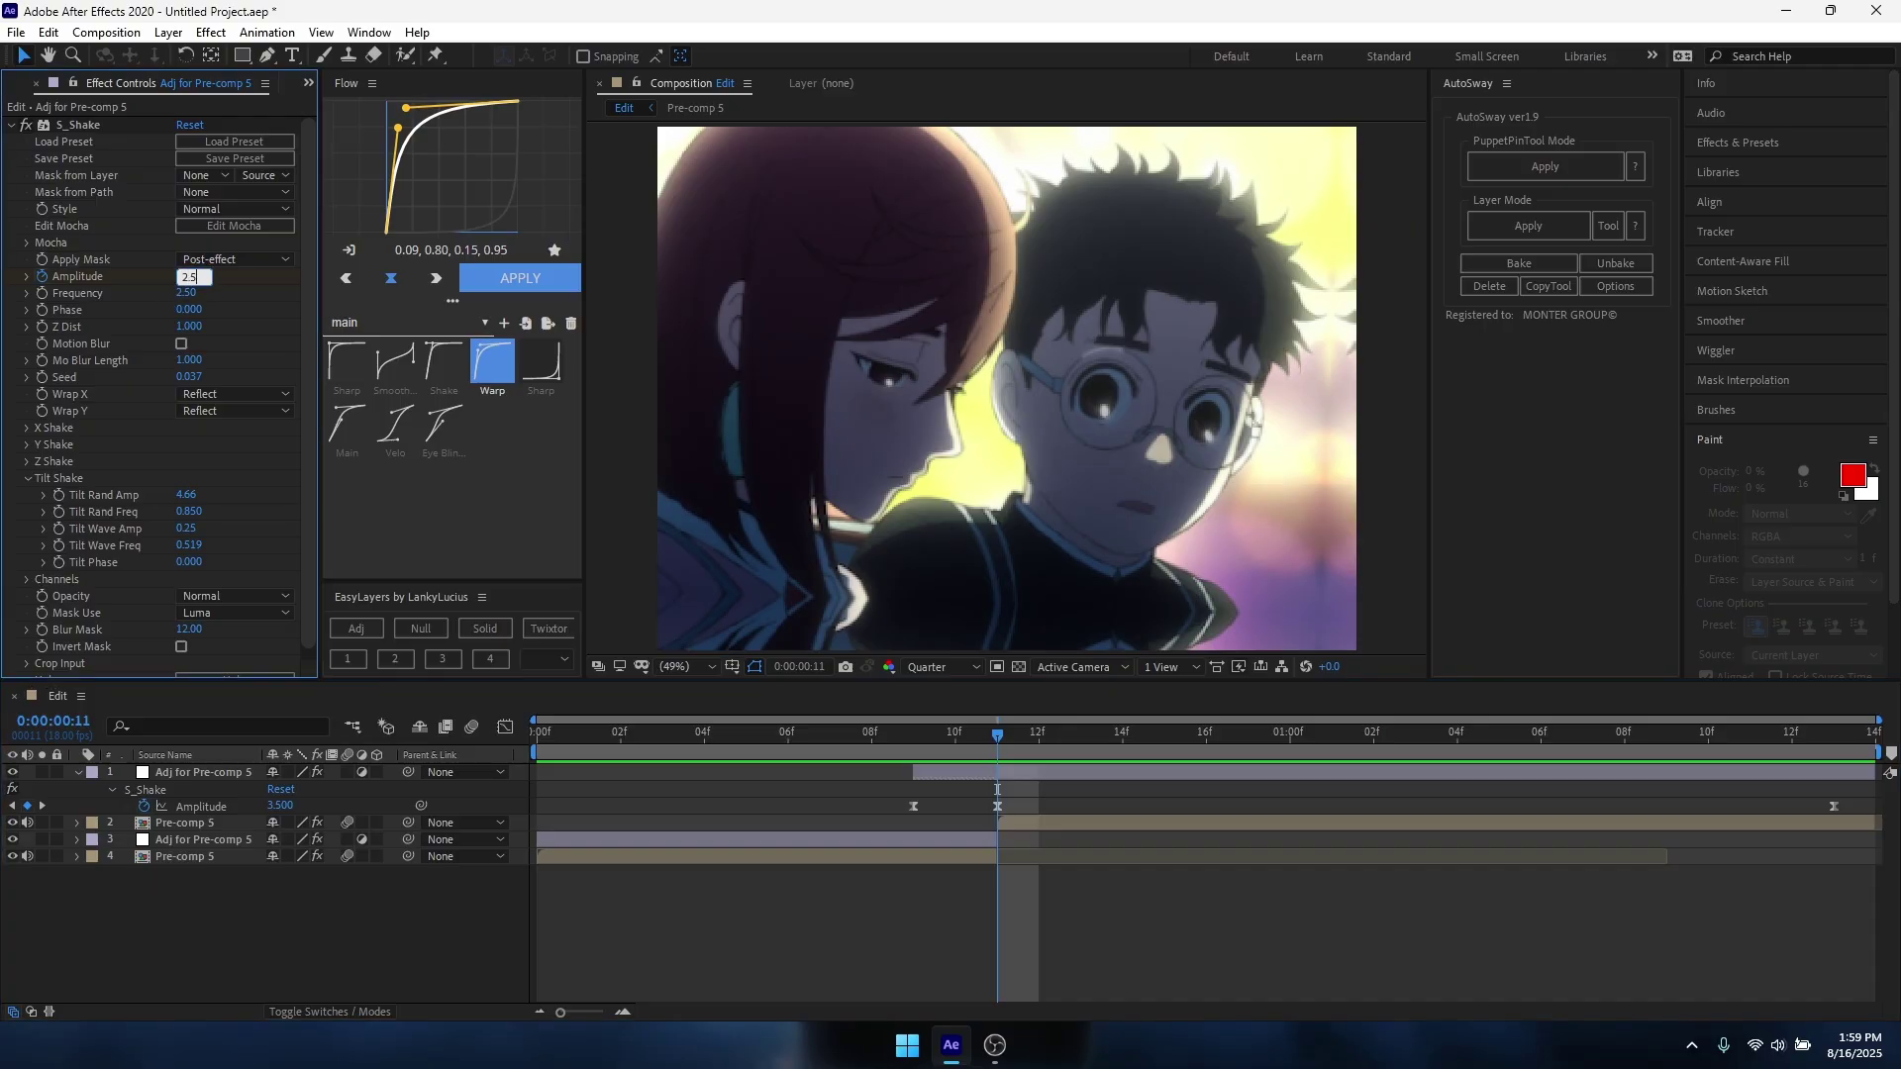
{"action": "type", "text": "2.5"}
{"action": "key", "text": "Return"}
{"action": "key", "text": "space"}
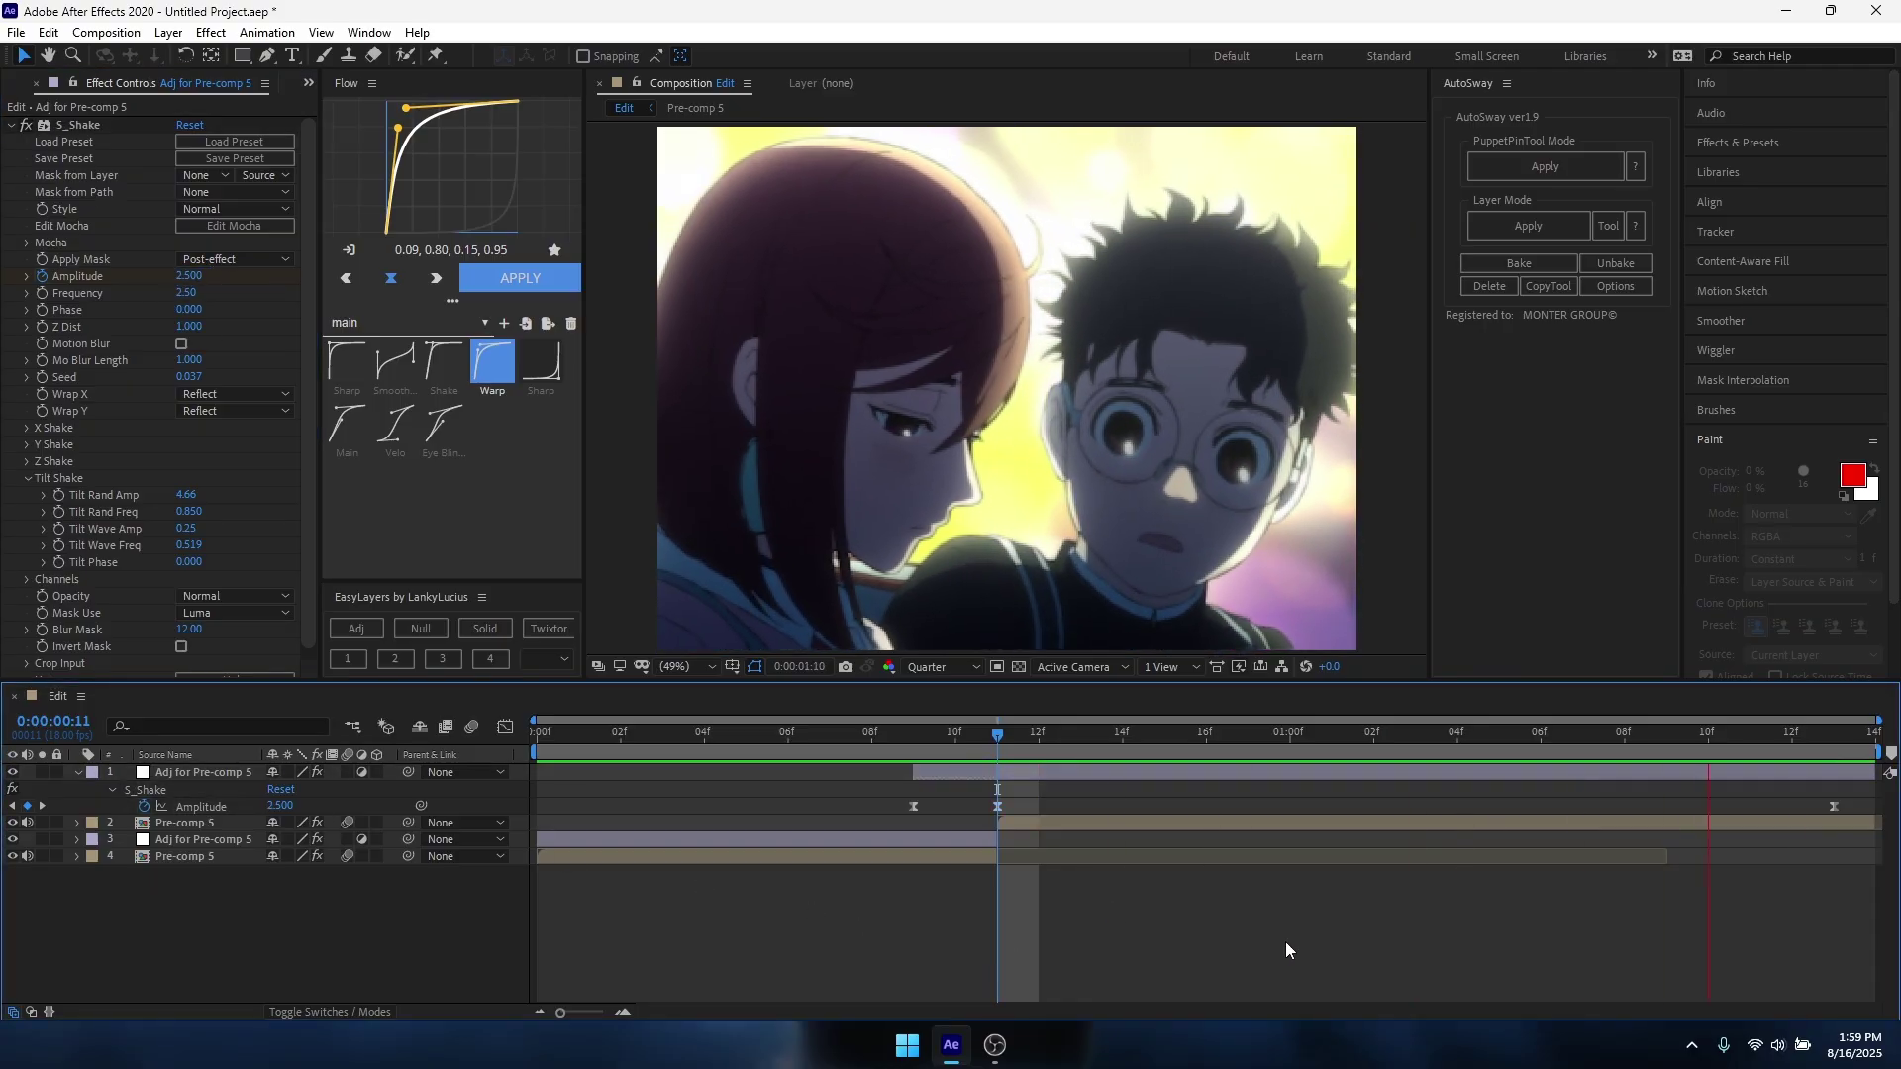
{"action": "key", "text": "u"}
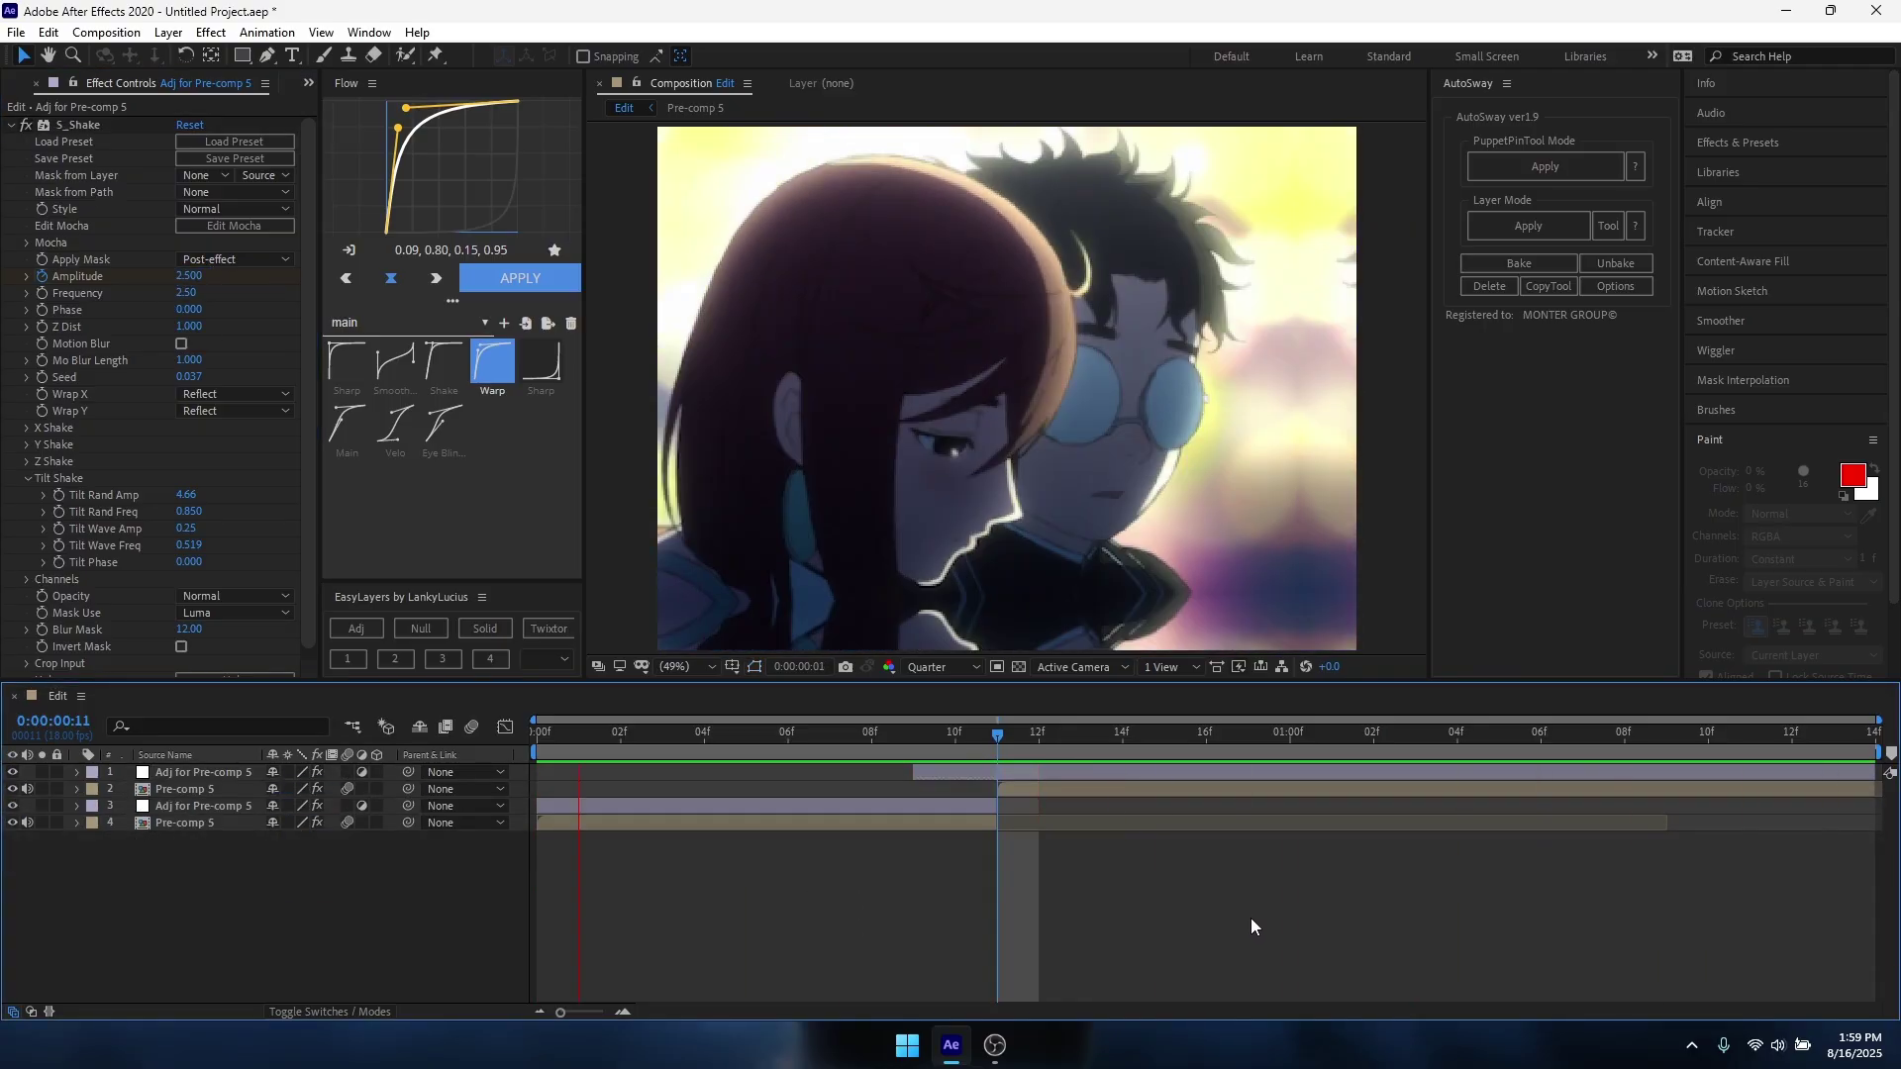